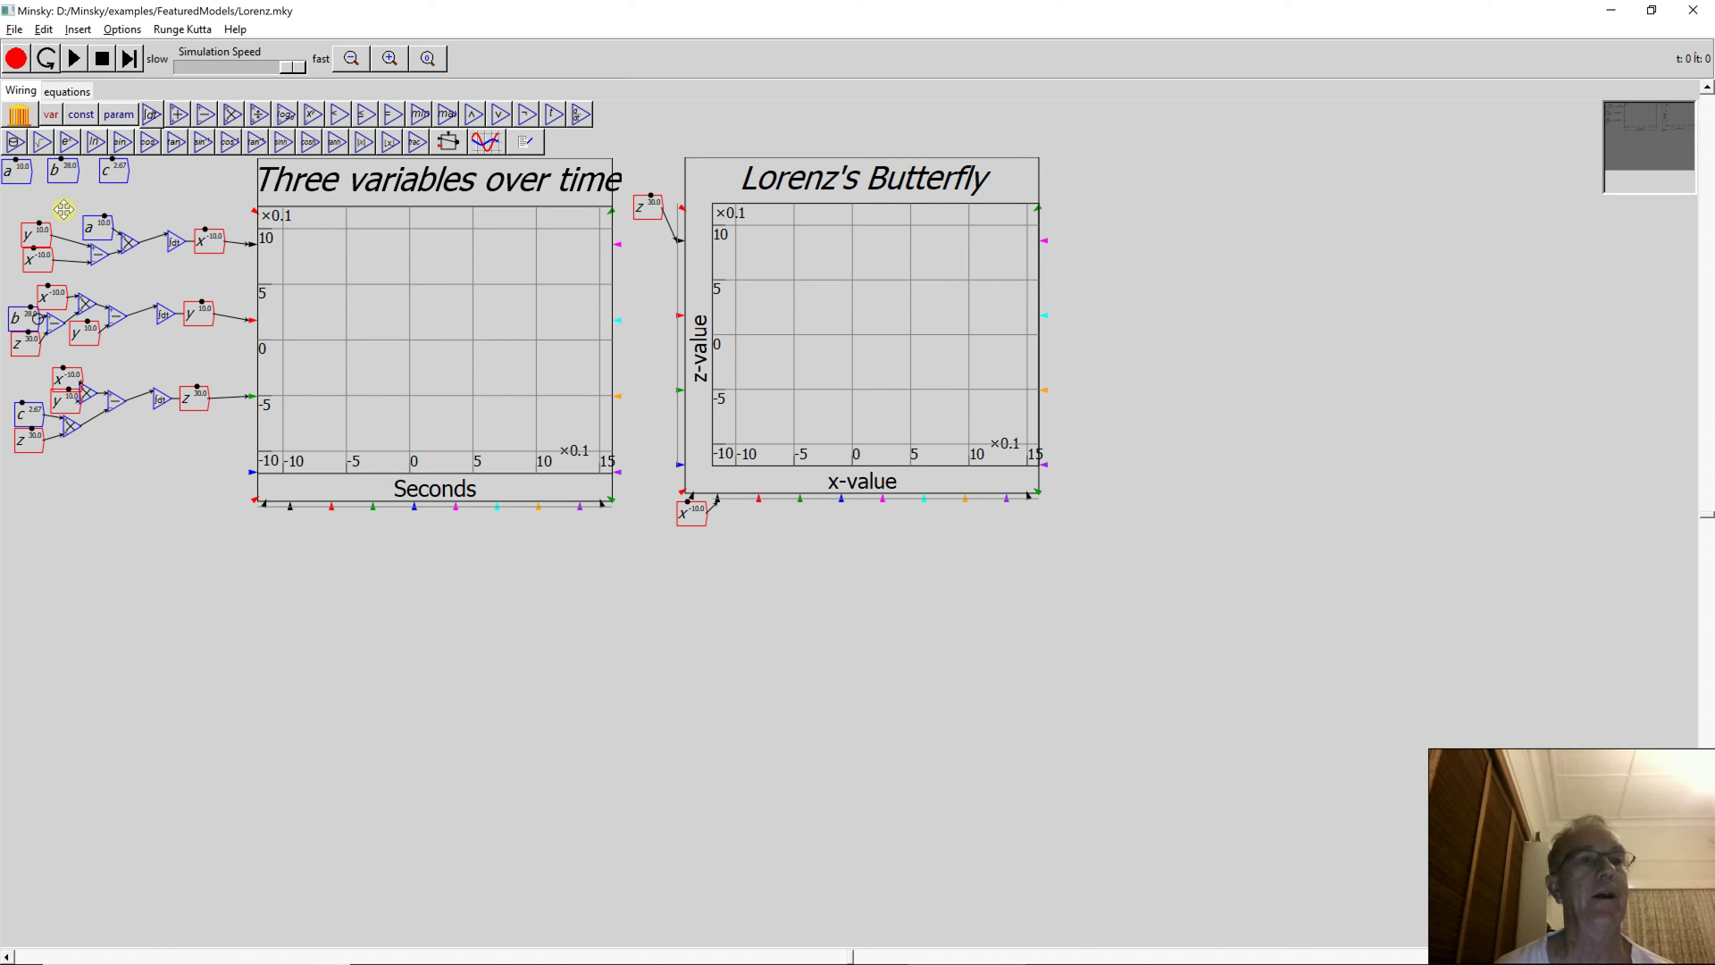
# Switch the Lorenz model to its equations view and magnify it to read parameters a=10, b=28, c=2.67.
pyautogui.click(69, 93)
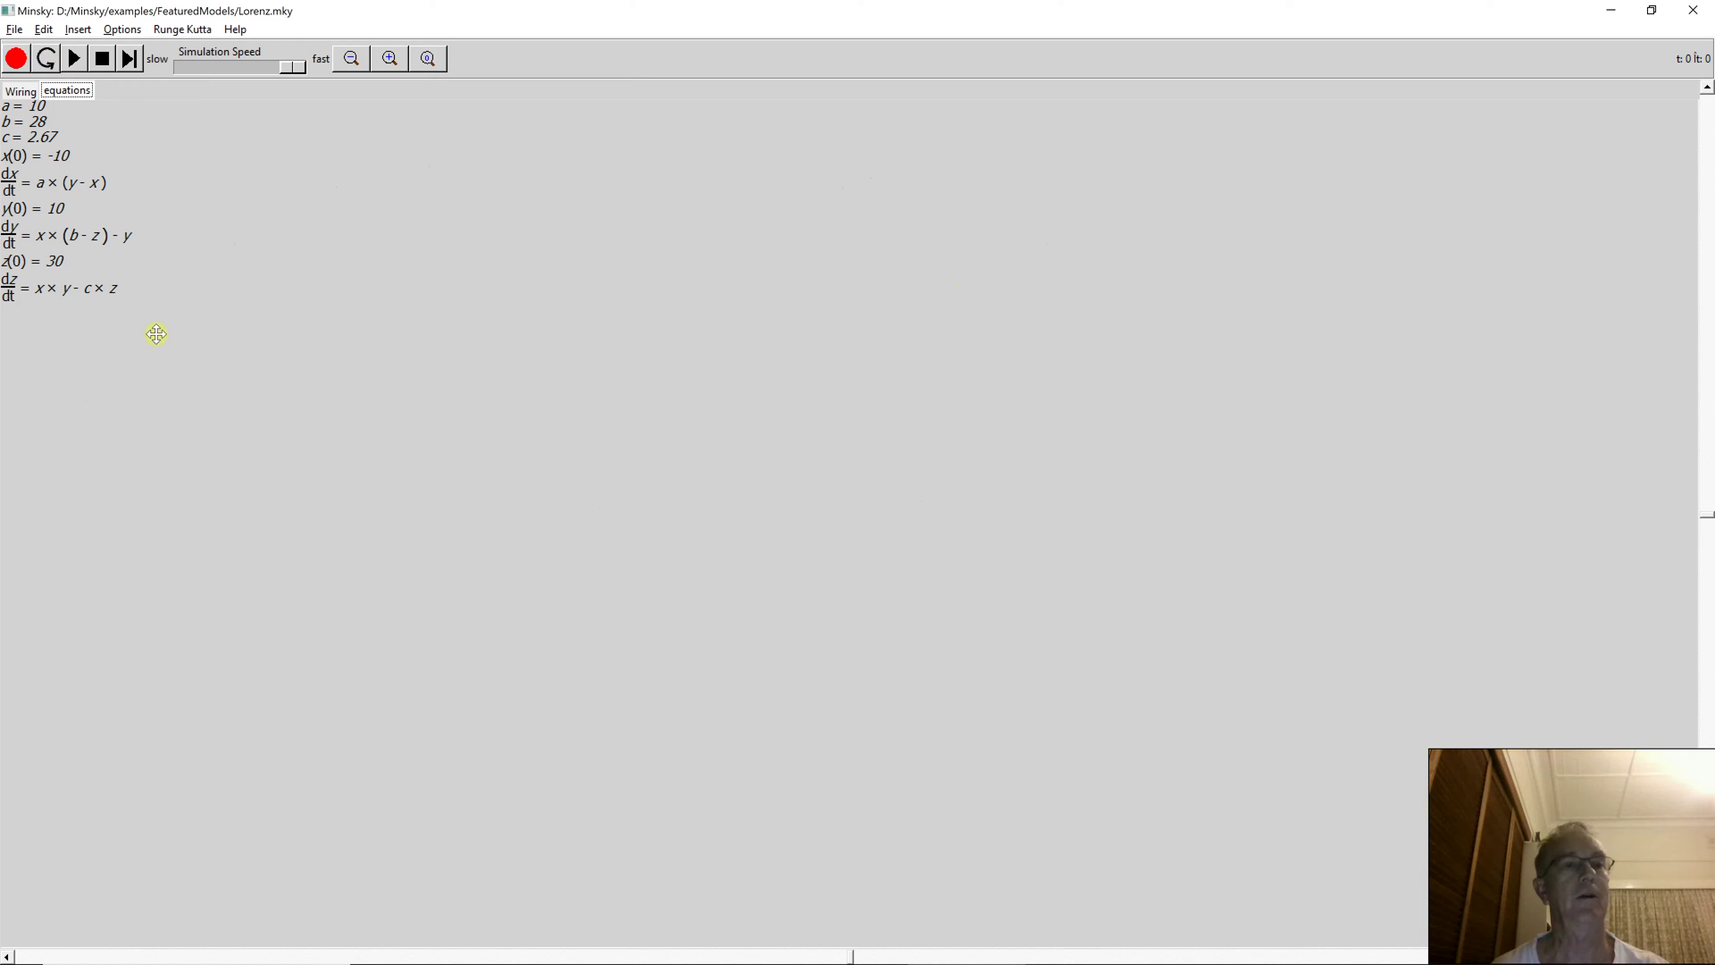
pyautogui.moveTo(723, 410); pyautogui.dragTo(6, 203)
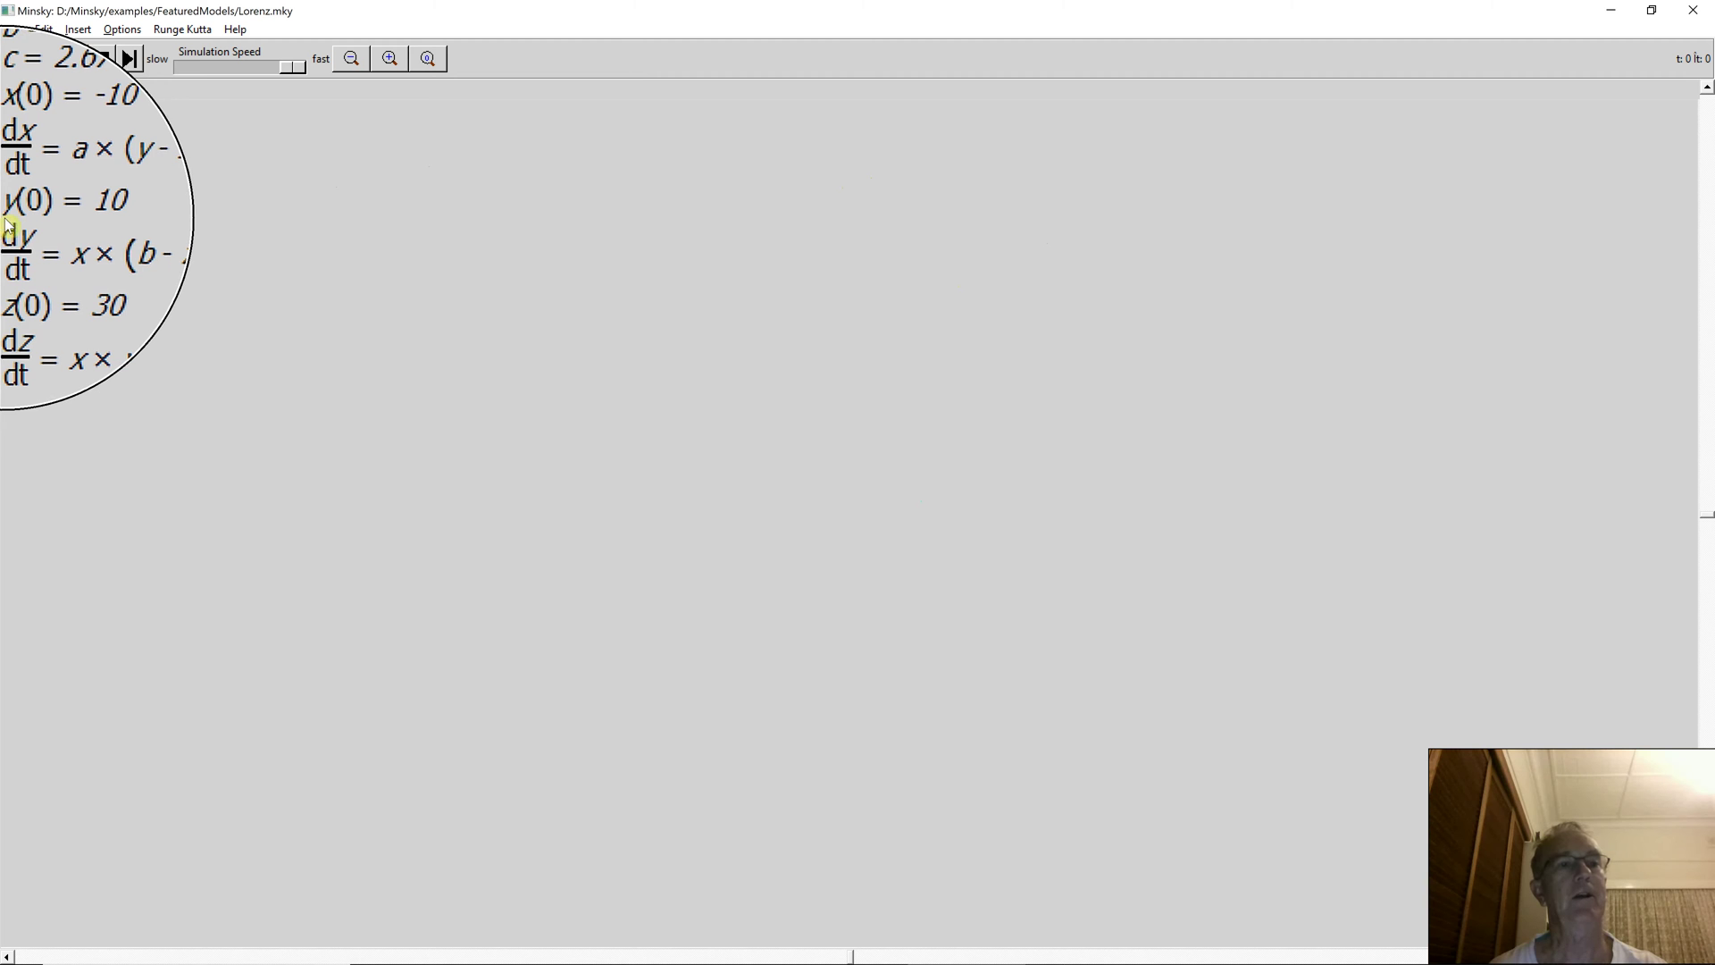
pyautogui.press('F11')
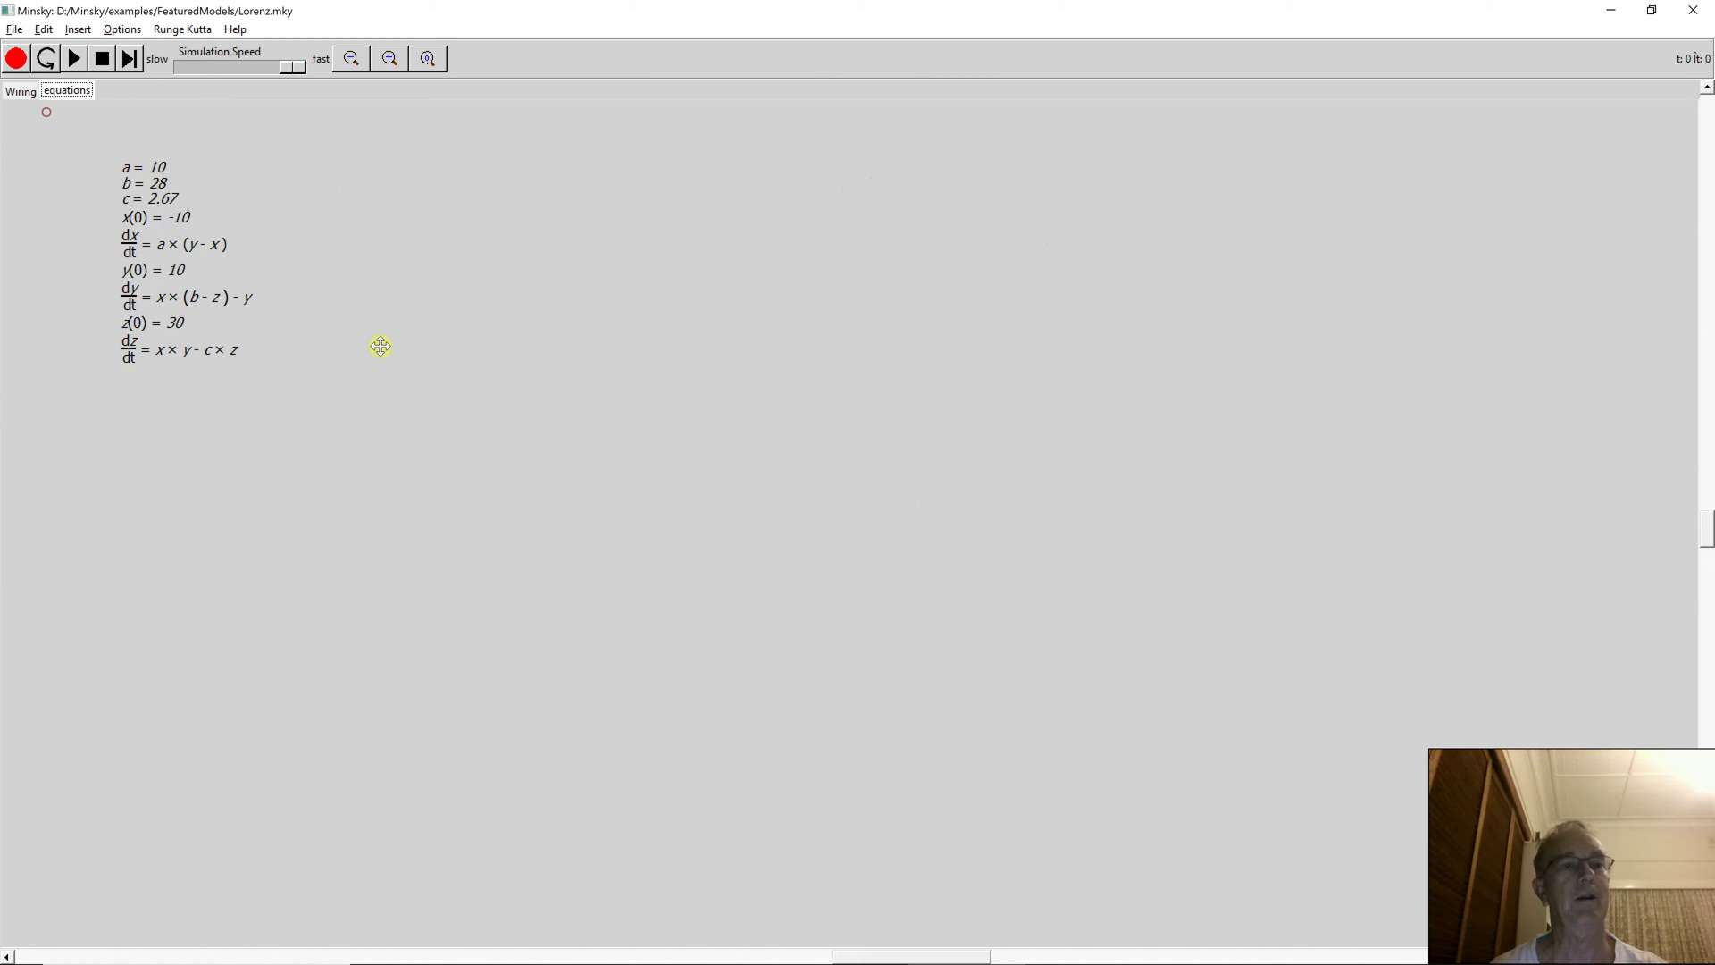
pyautogui.press('F11')
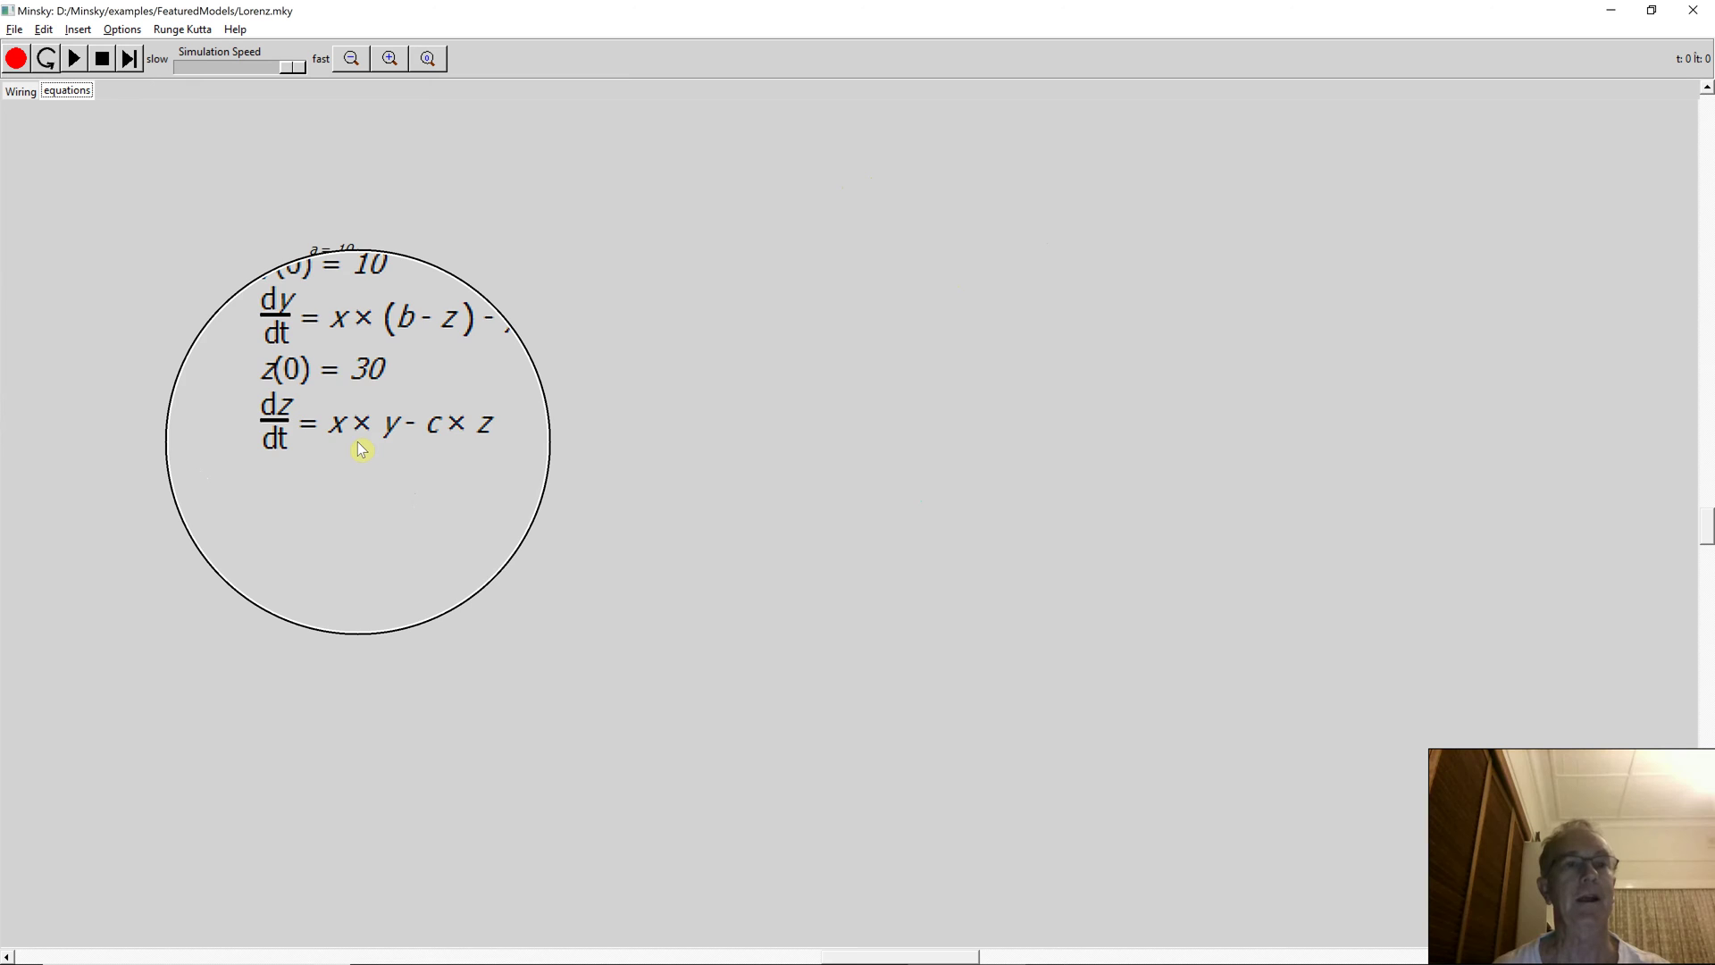
pyautogui.click(427, 58)
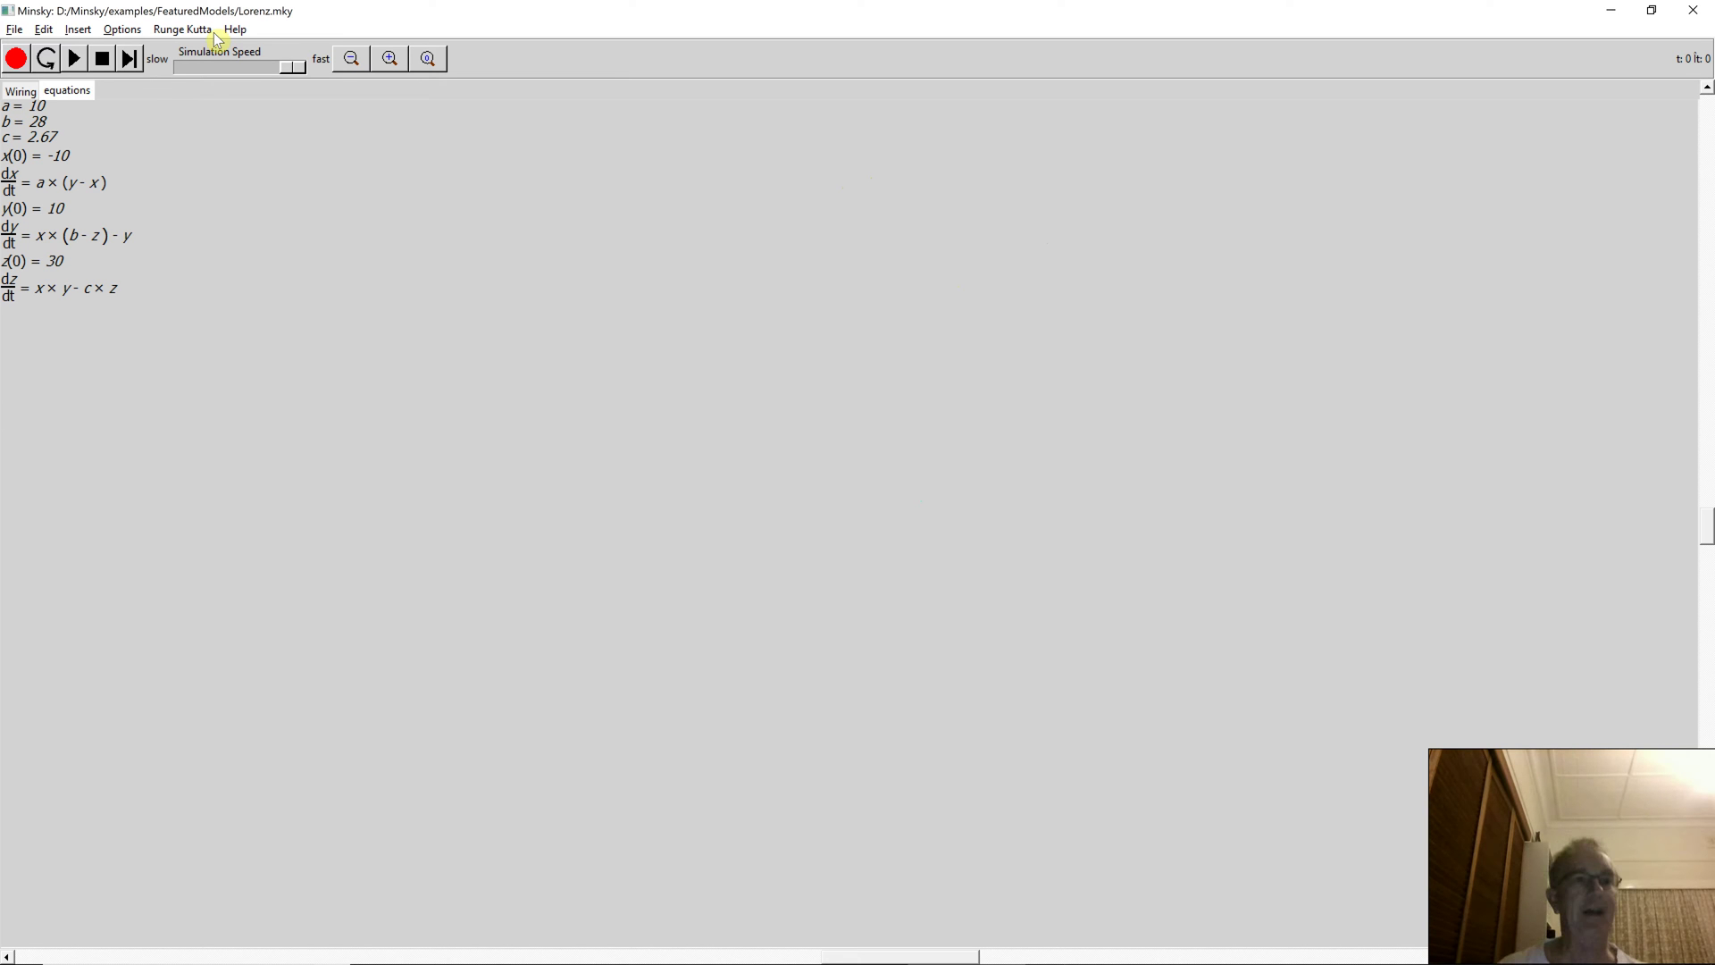
pyautogui.click(53, 91)
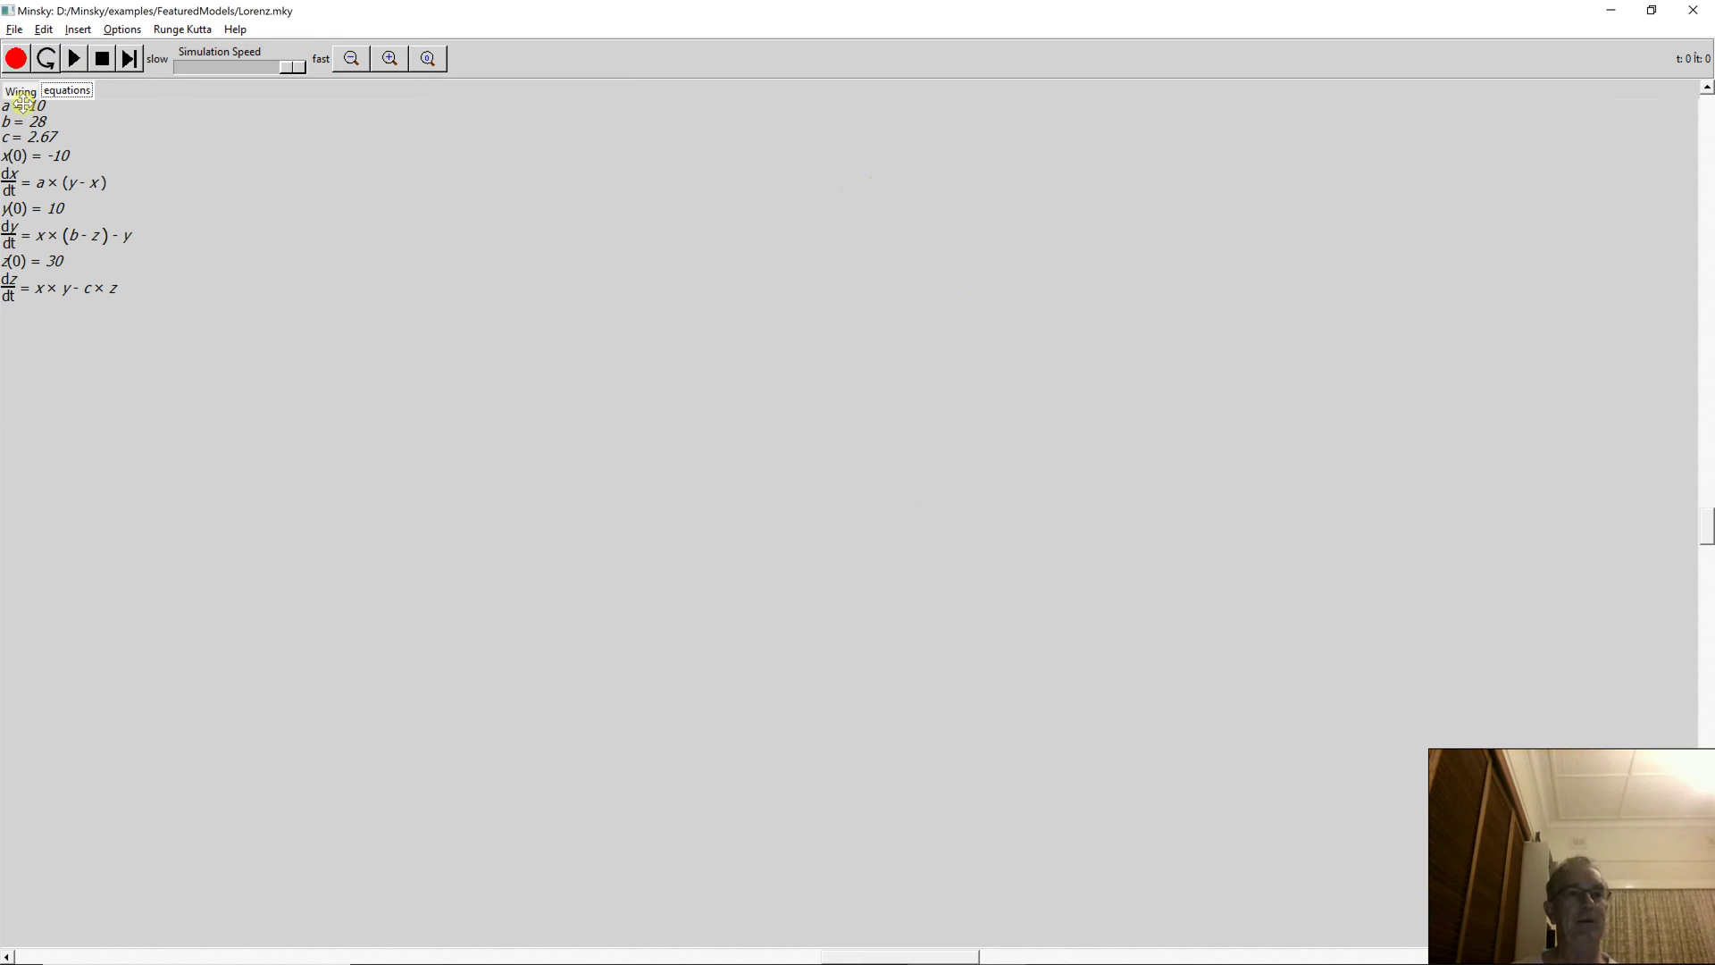
# Go back to the Lorenz wiring diagram with its two still-empty plots.
pyautogui.click(21, 92)
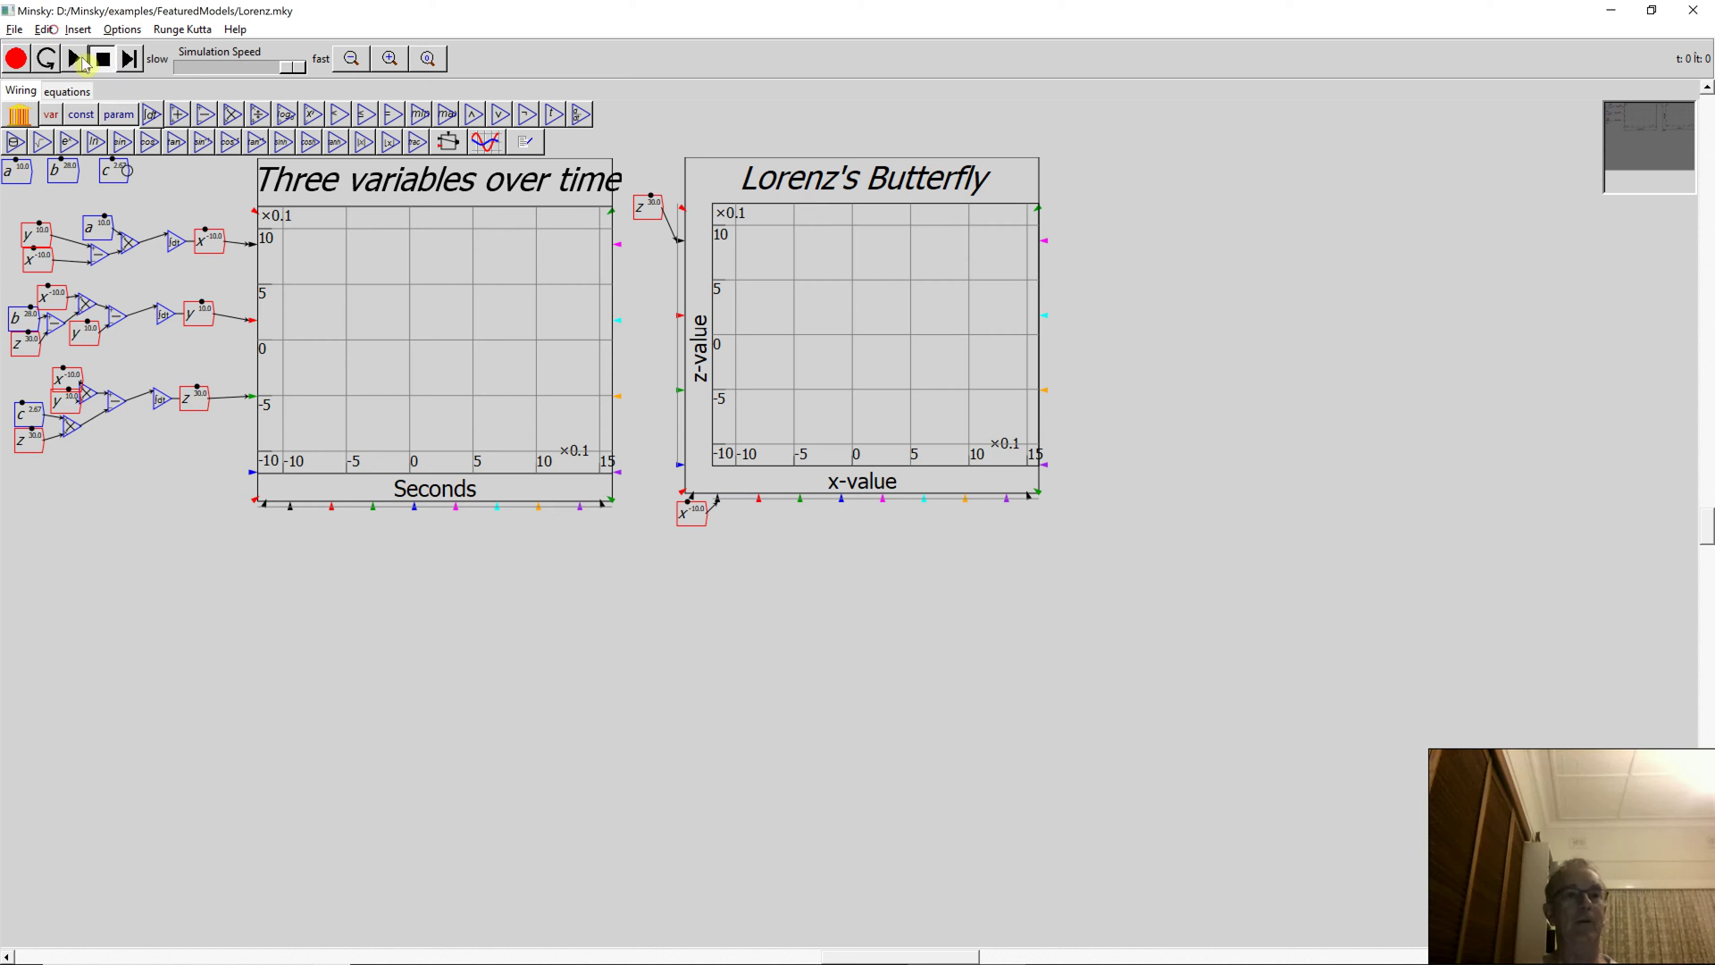
# Run the Lorenz simulation and pause it at about t=24, drawing the butterfly attractor.
pyautogui.click(75, 58)
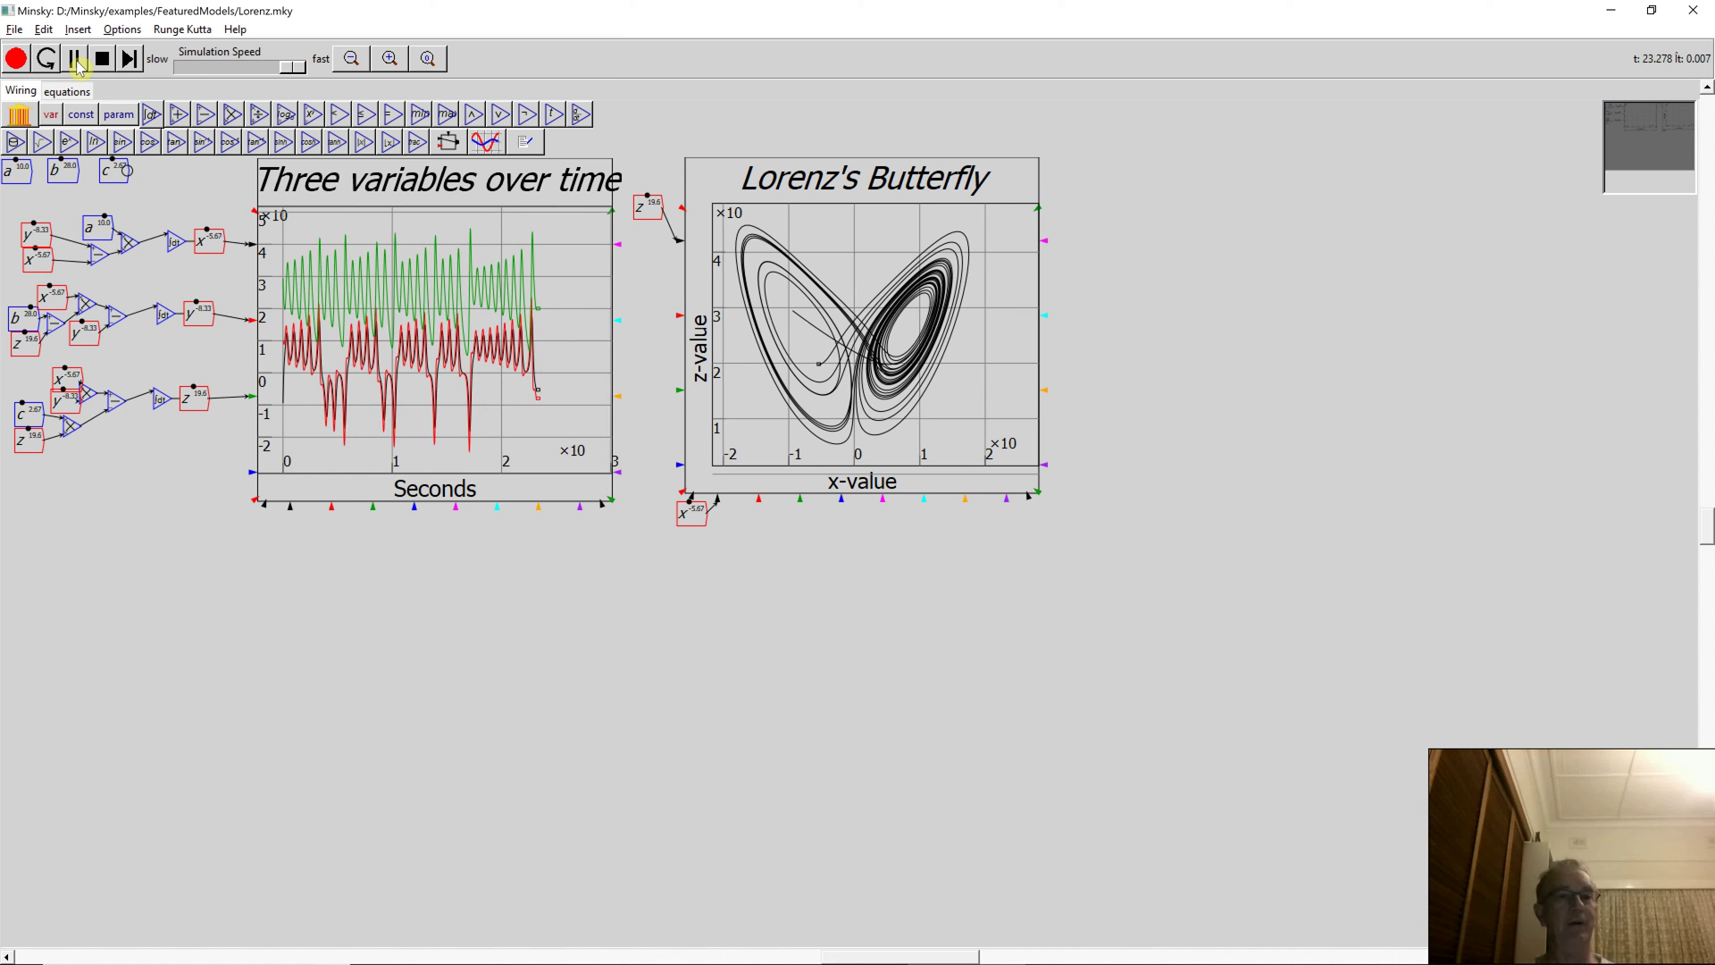
pyautogui.click(75, 59)
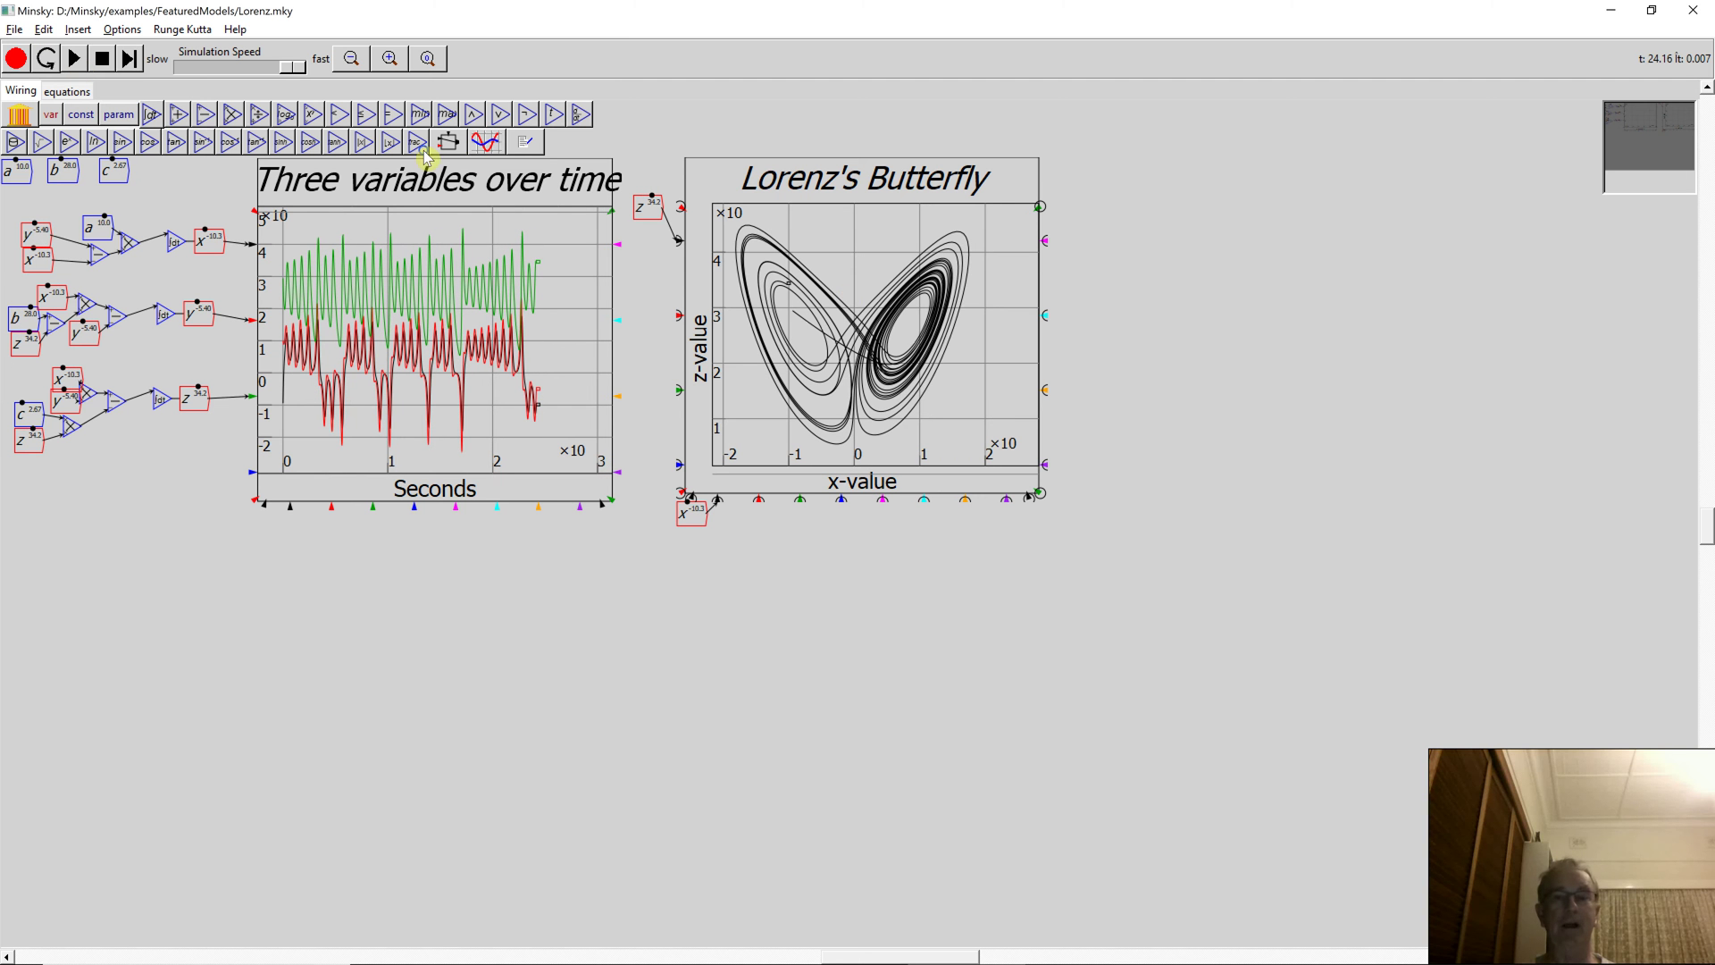
pyautogui.rightClick(849, 304)
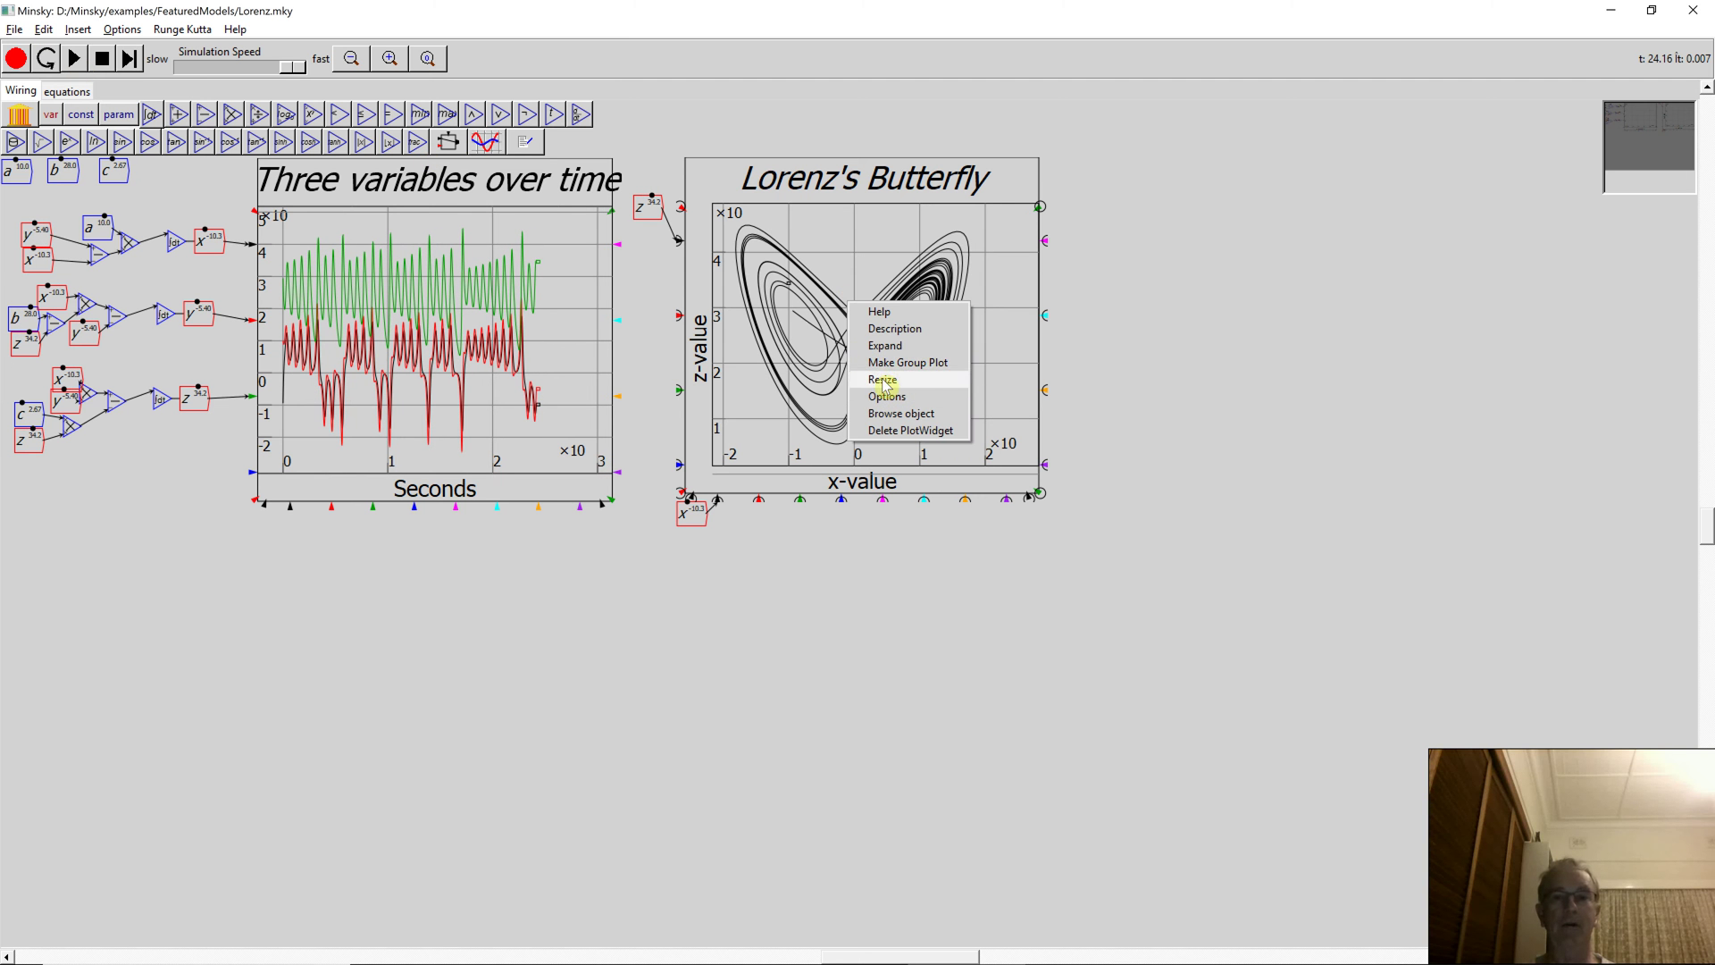
pyautogui.press('Return')
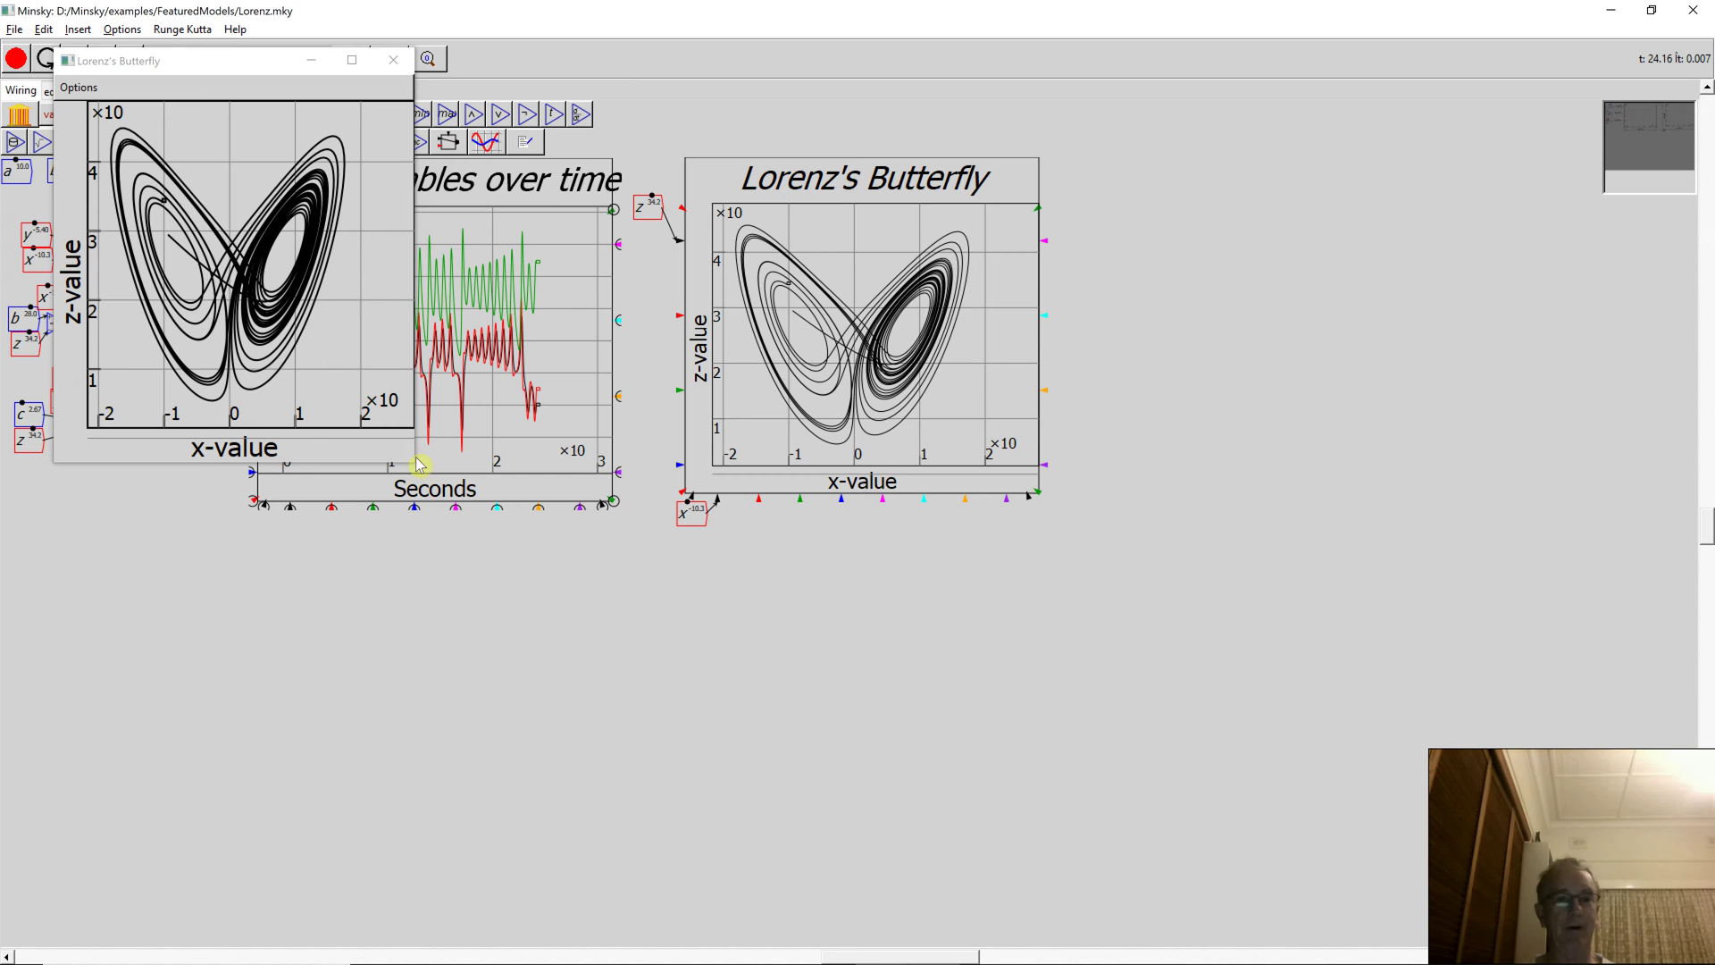
pyautogui.moveTo(416, 465); pyautogui.dragTo(1149, 519)
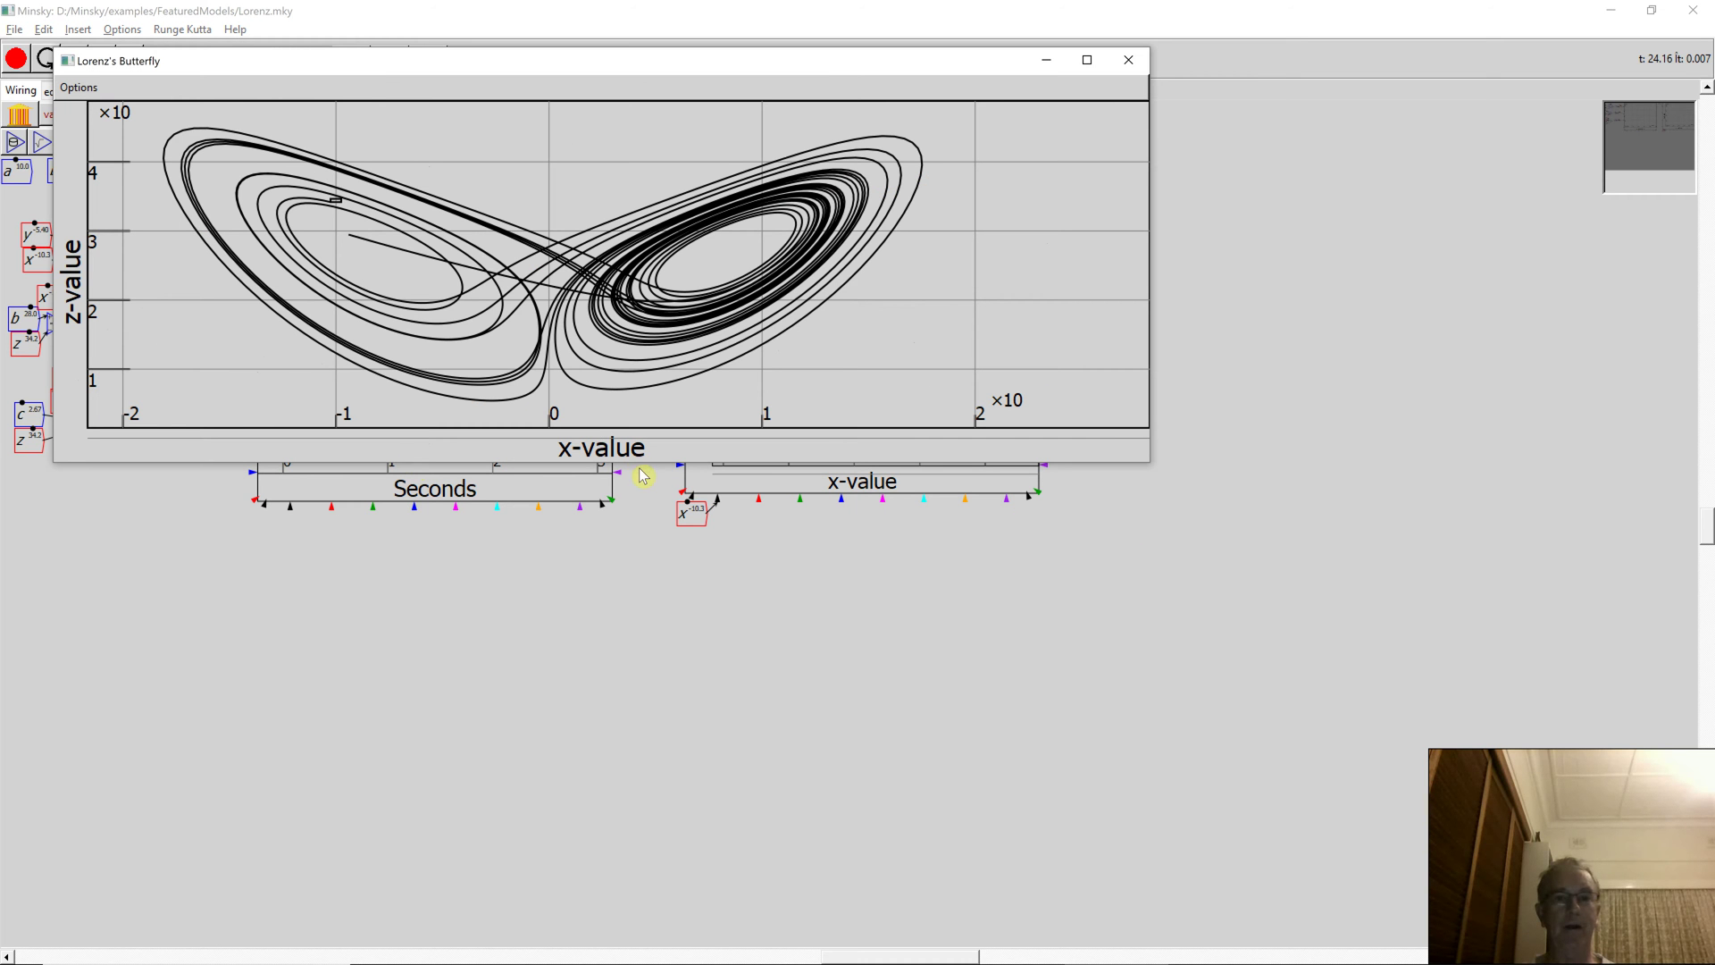
pyautogui.moveTo(639, 463); pyautogui.dragTo(712, 808)
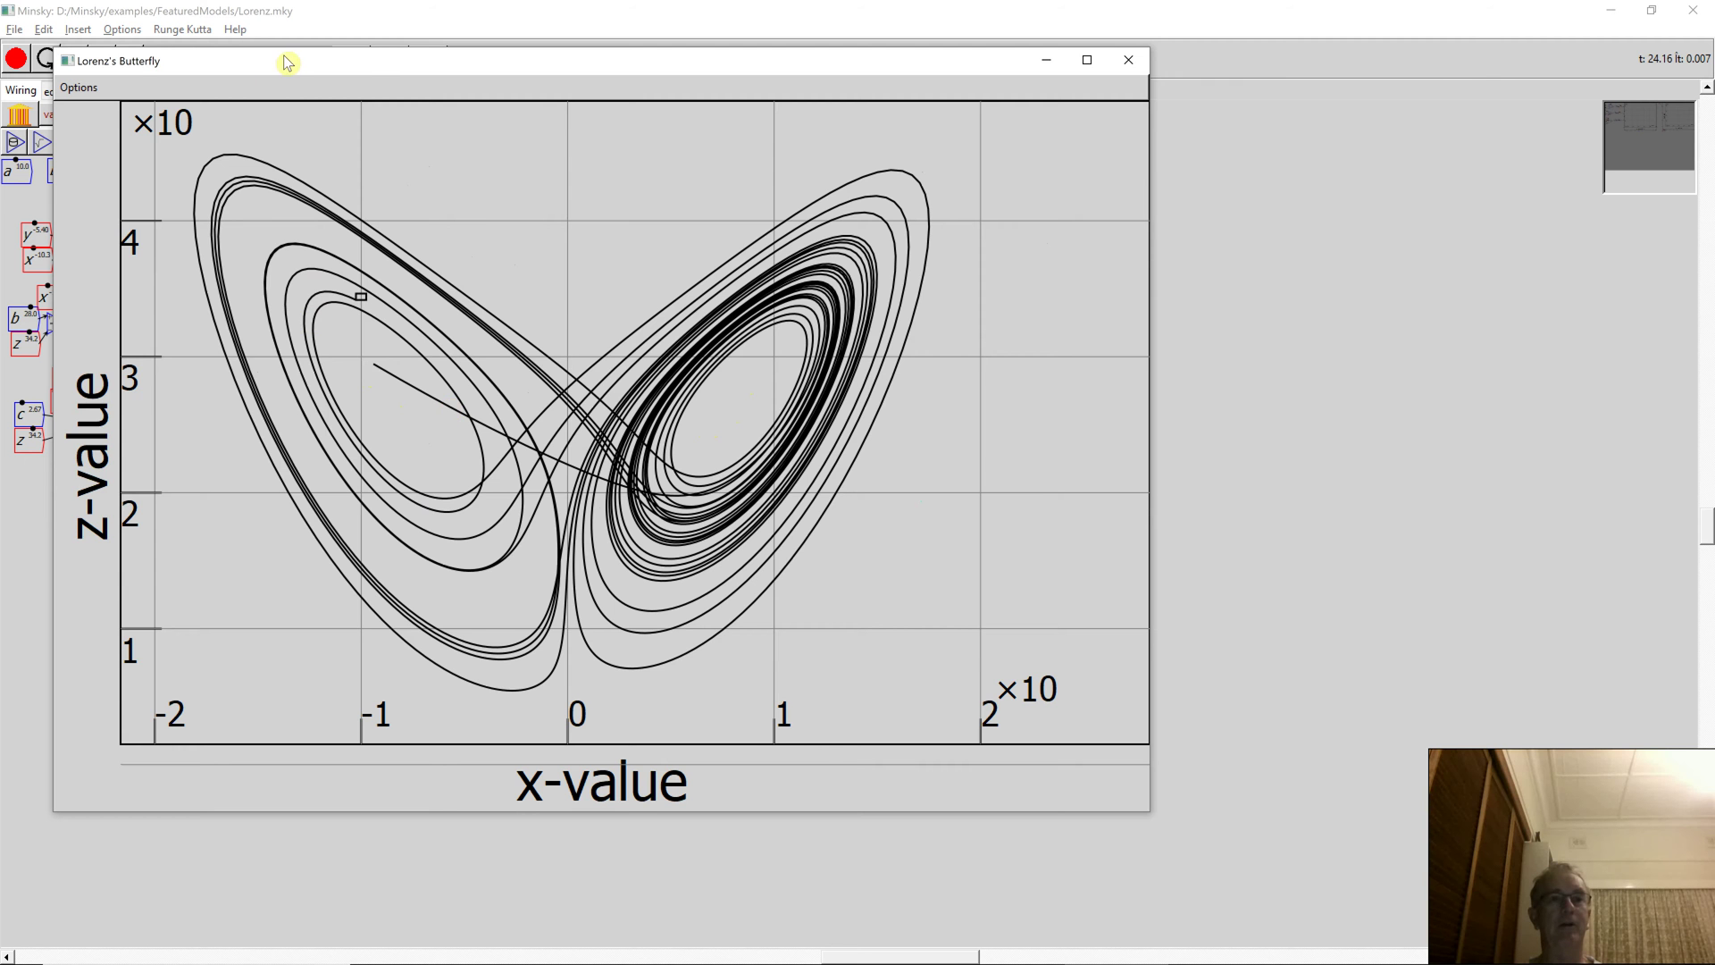
# Close the expanded butterfly plot, then reset the Lorenz simulation to zero and run it again.
pyautogui.click(1129, 60)
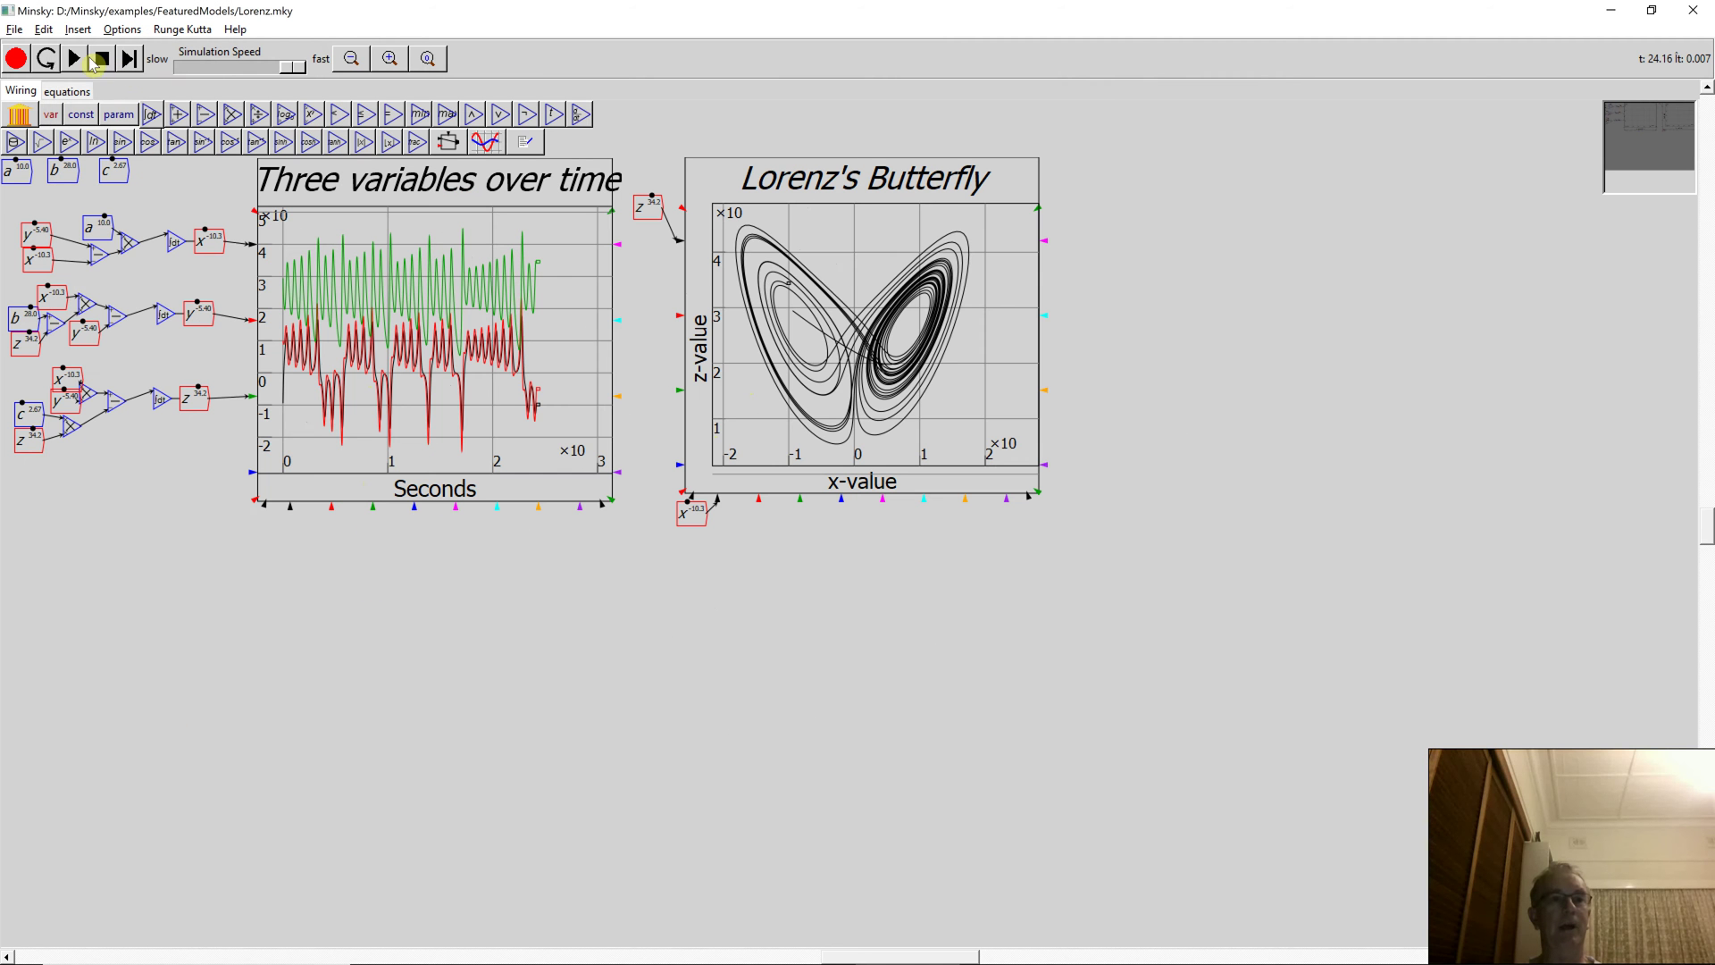
pyautogui.click(45, 58)
pyautogui.click(74, 58)
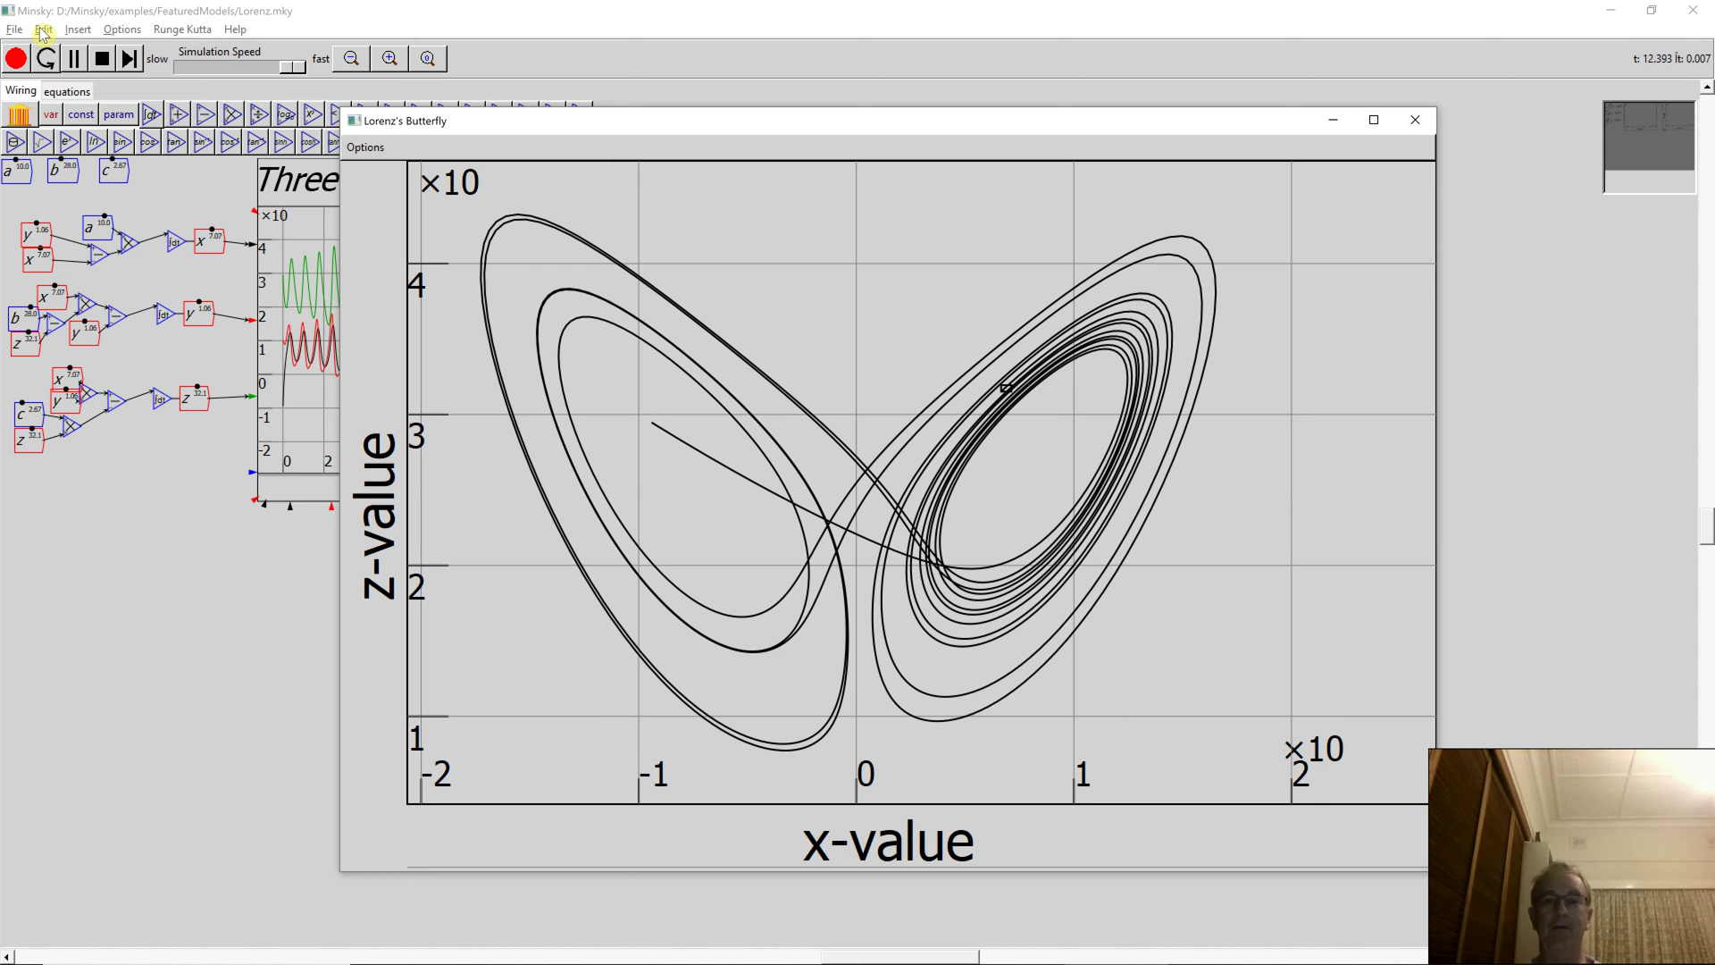
# Bring the expanded Lorenz's Butterfly window to the front to watch the attractor trace live.
pyautogui.click(207, 359)
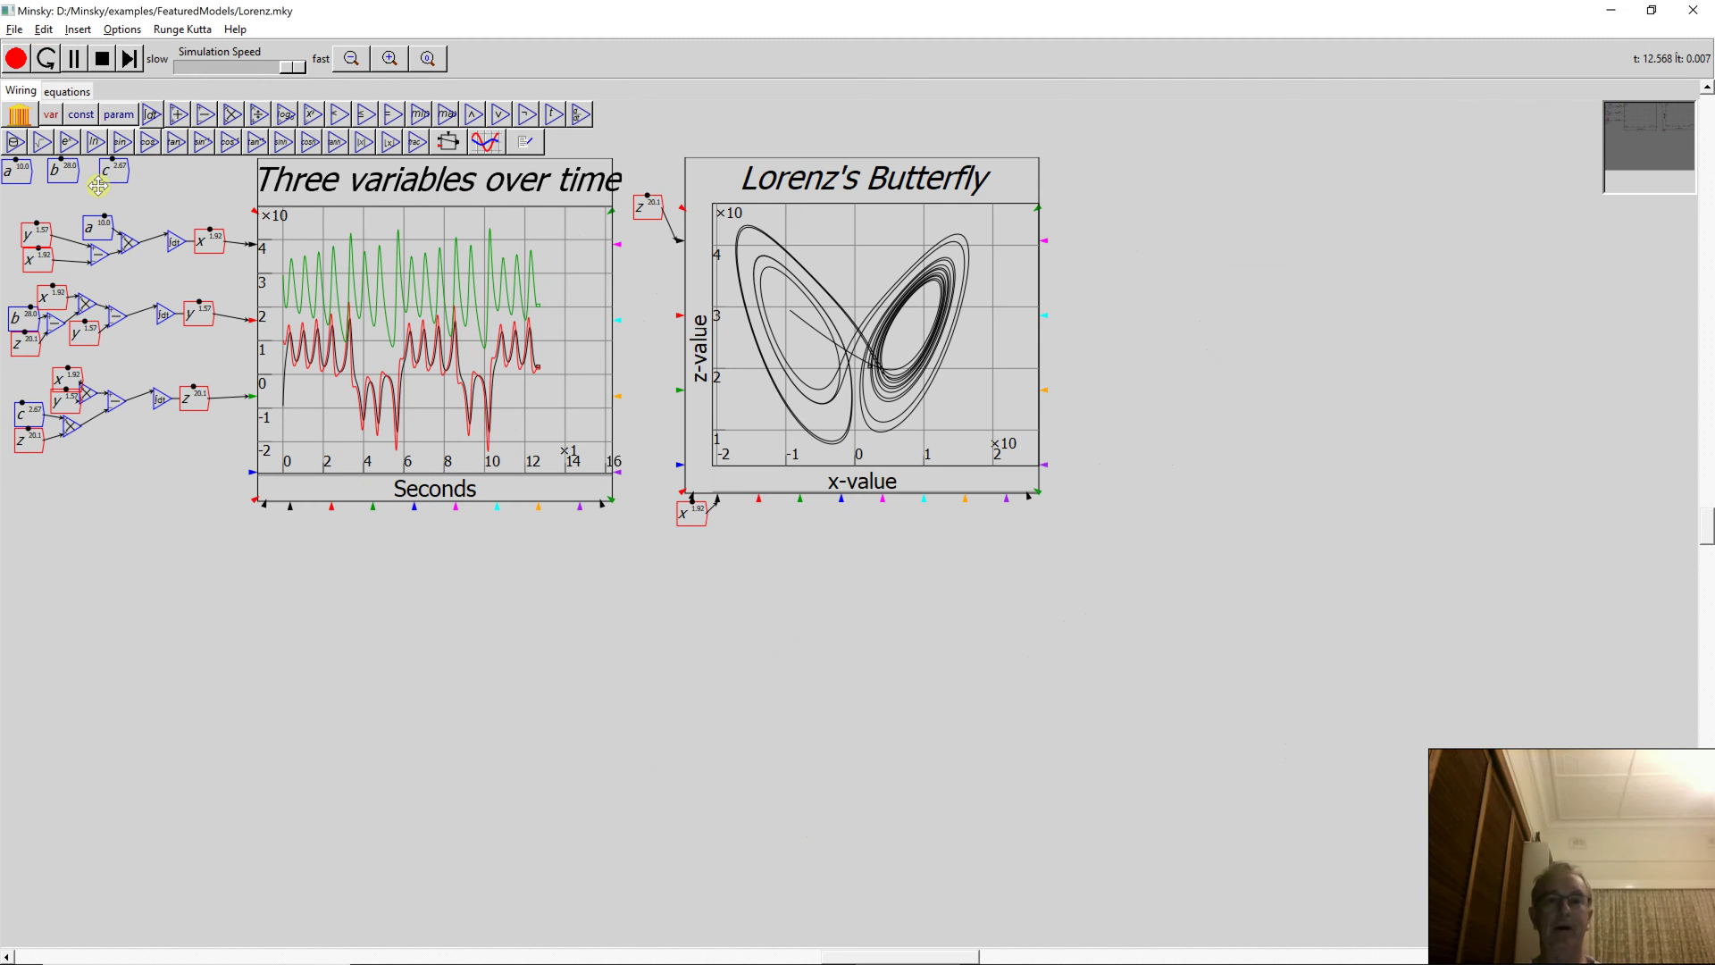
pyautogui.hotkey('alt', 'Tab')
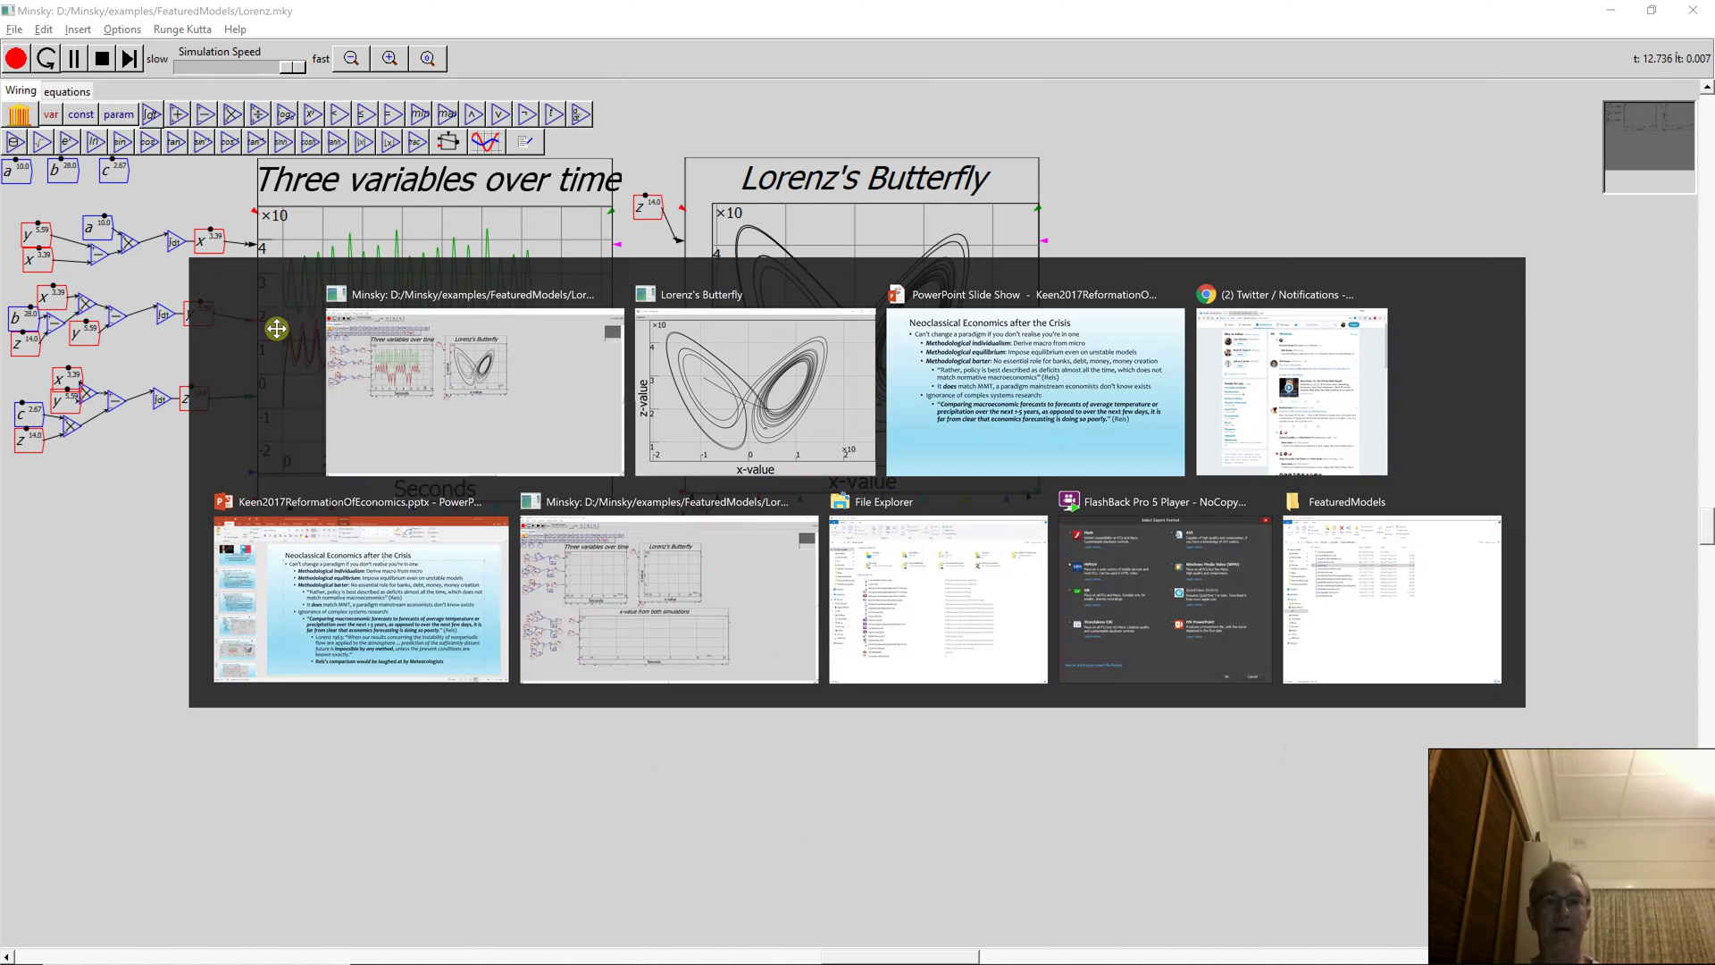
pyautogui.click(1419, 123)
pyautogui.hotkey('alt', 'Tab')
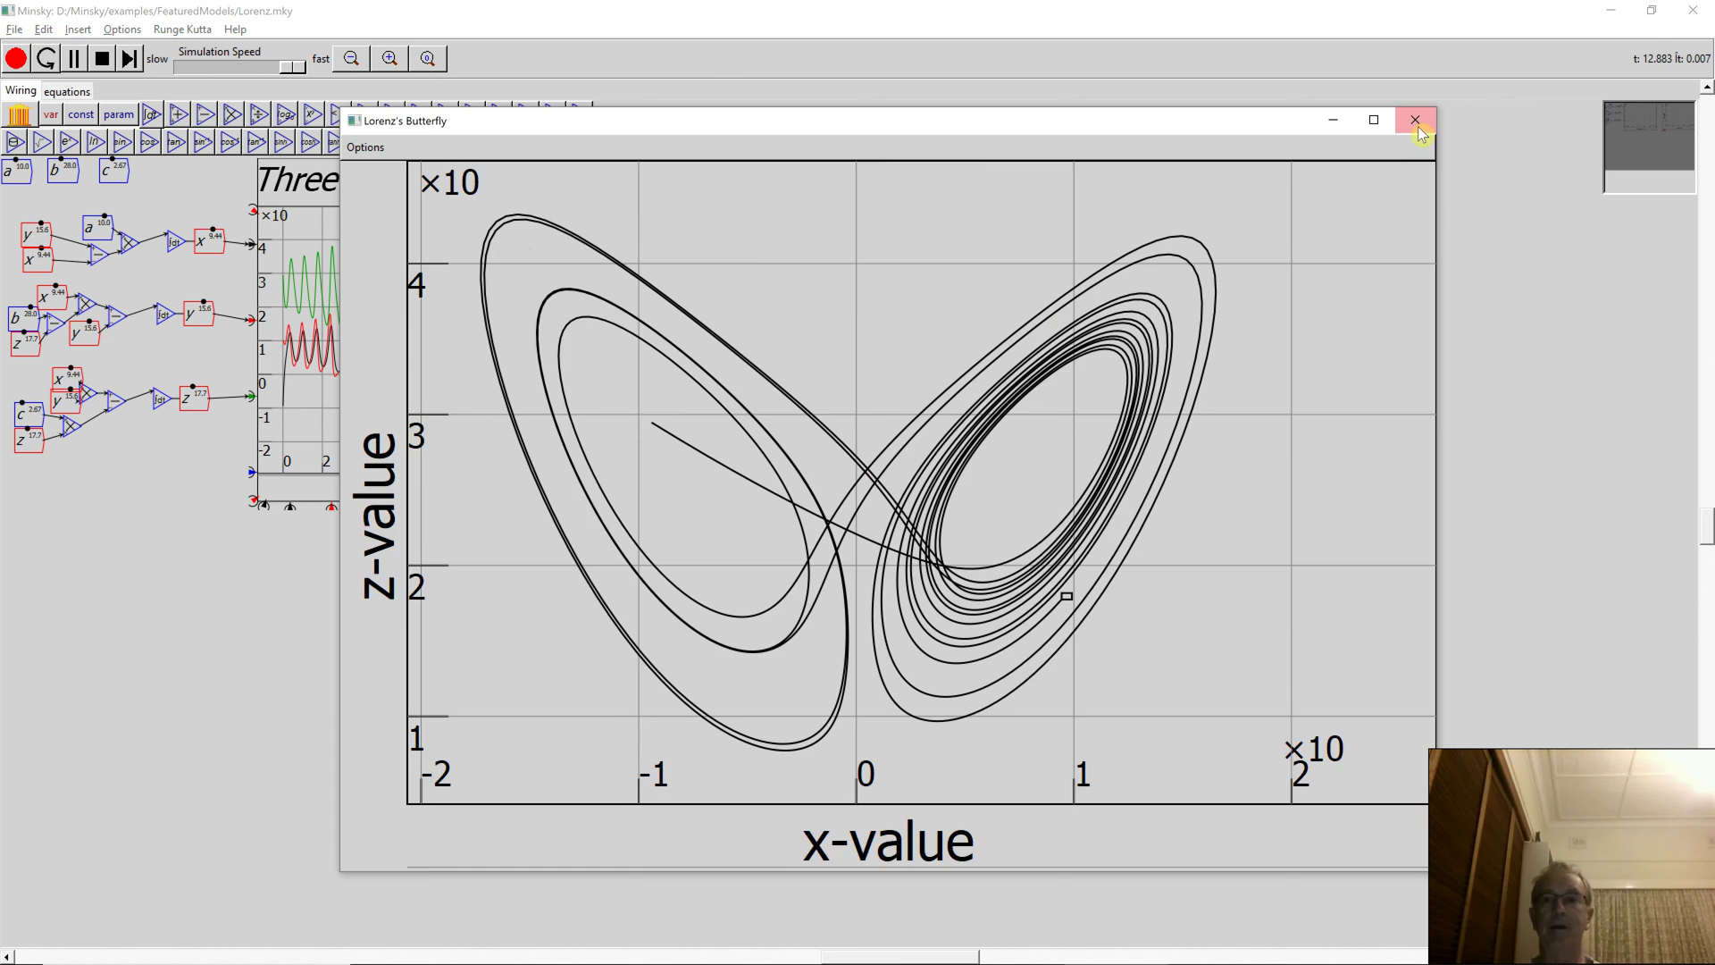
# Close the butterfly window, pause the run at about t=19.68, and switch to LorenzInitialConditions.
pyautogui.click(1423, 120)
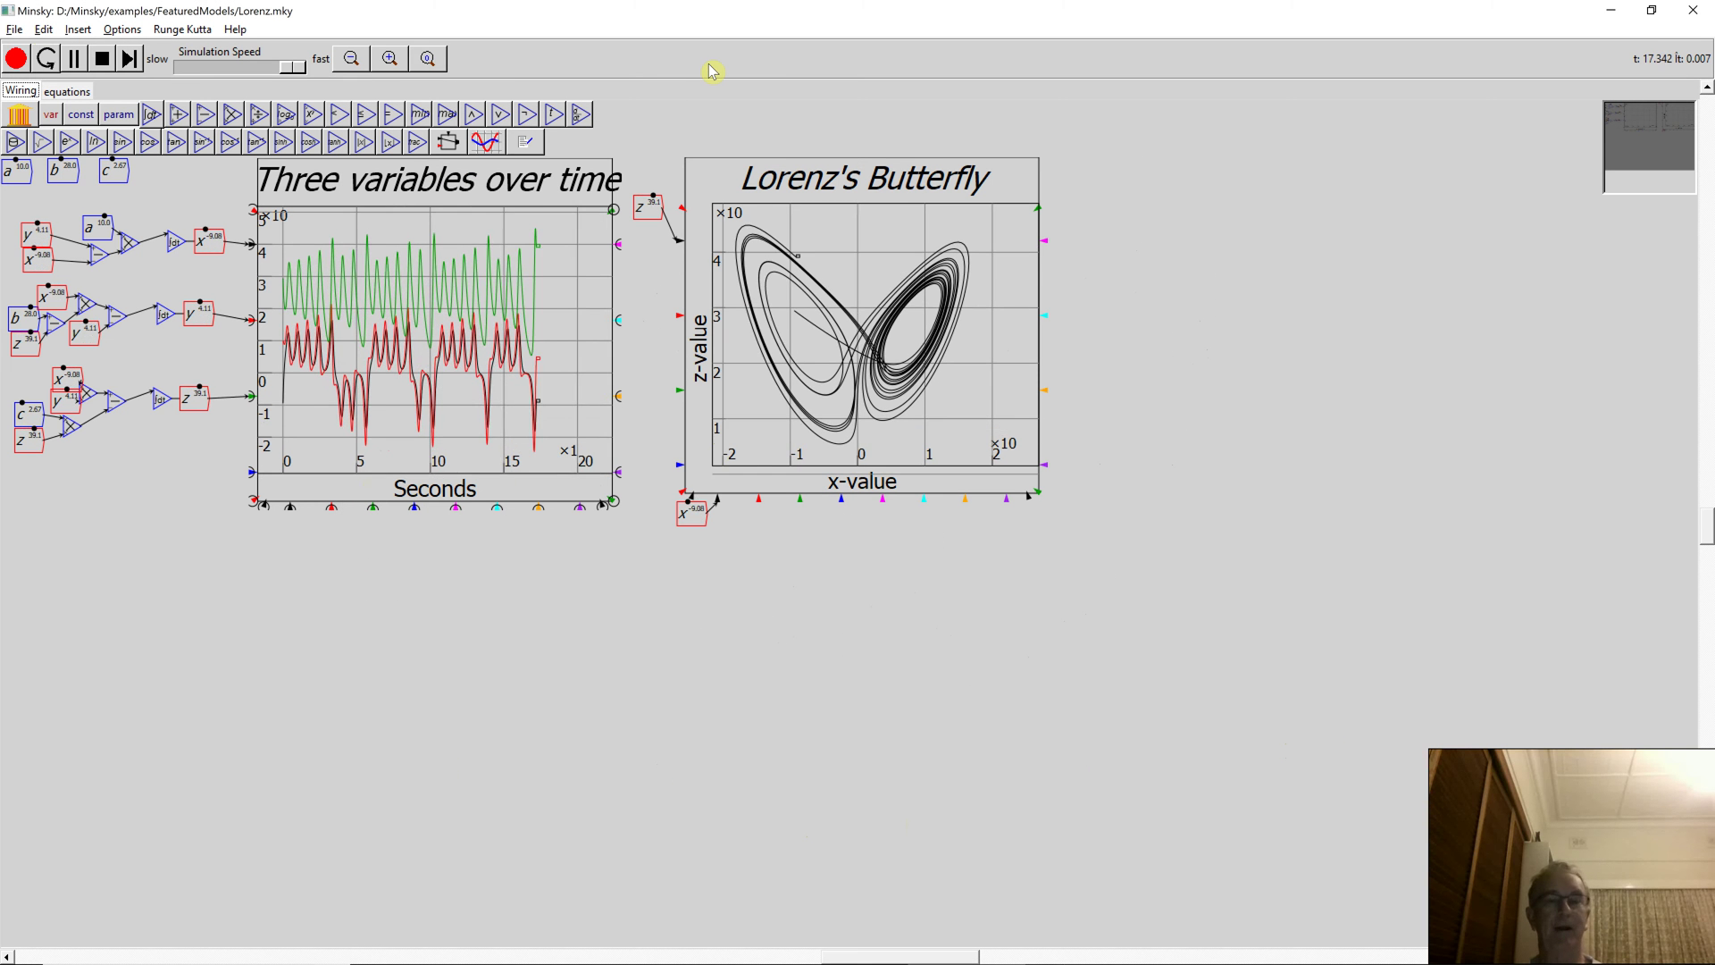
pyautogui.click(77, 60)
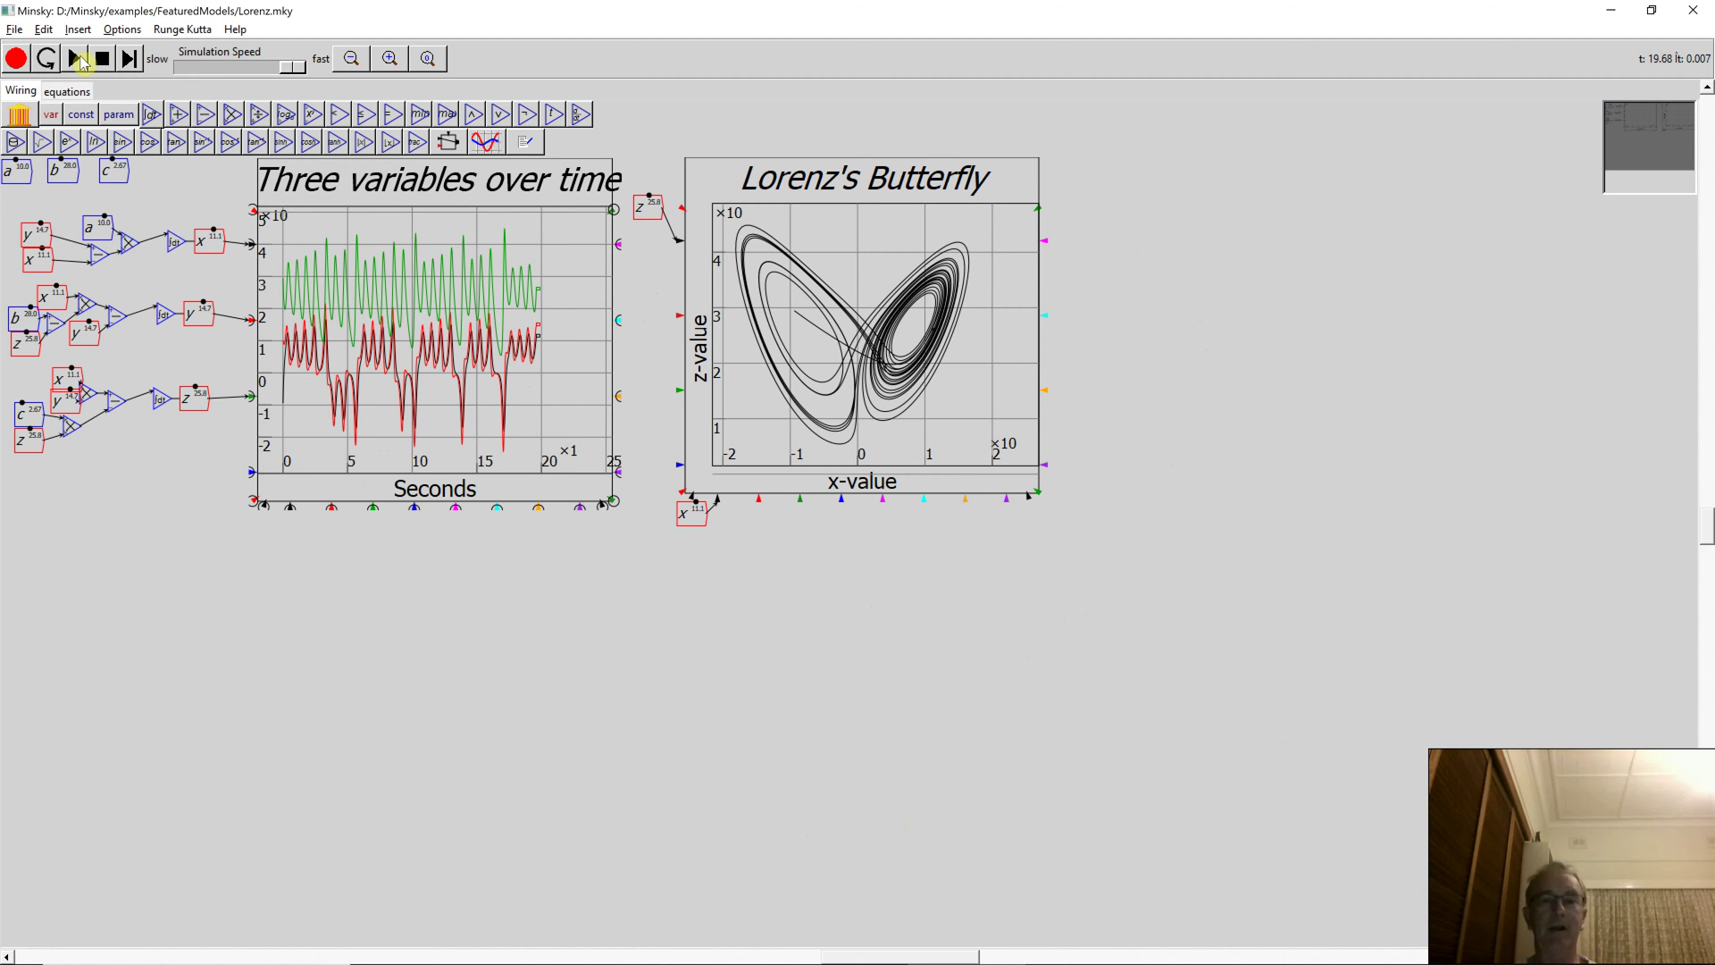
pyautogui.hotkey('alt', 'Tab')
pyautogui.hotkey('alt', 'Tab')
pyautogui.hotkey('alt', 'Tab')
pyautogui.hotkey('alt', 'Tab')
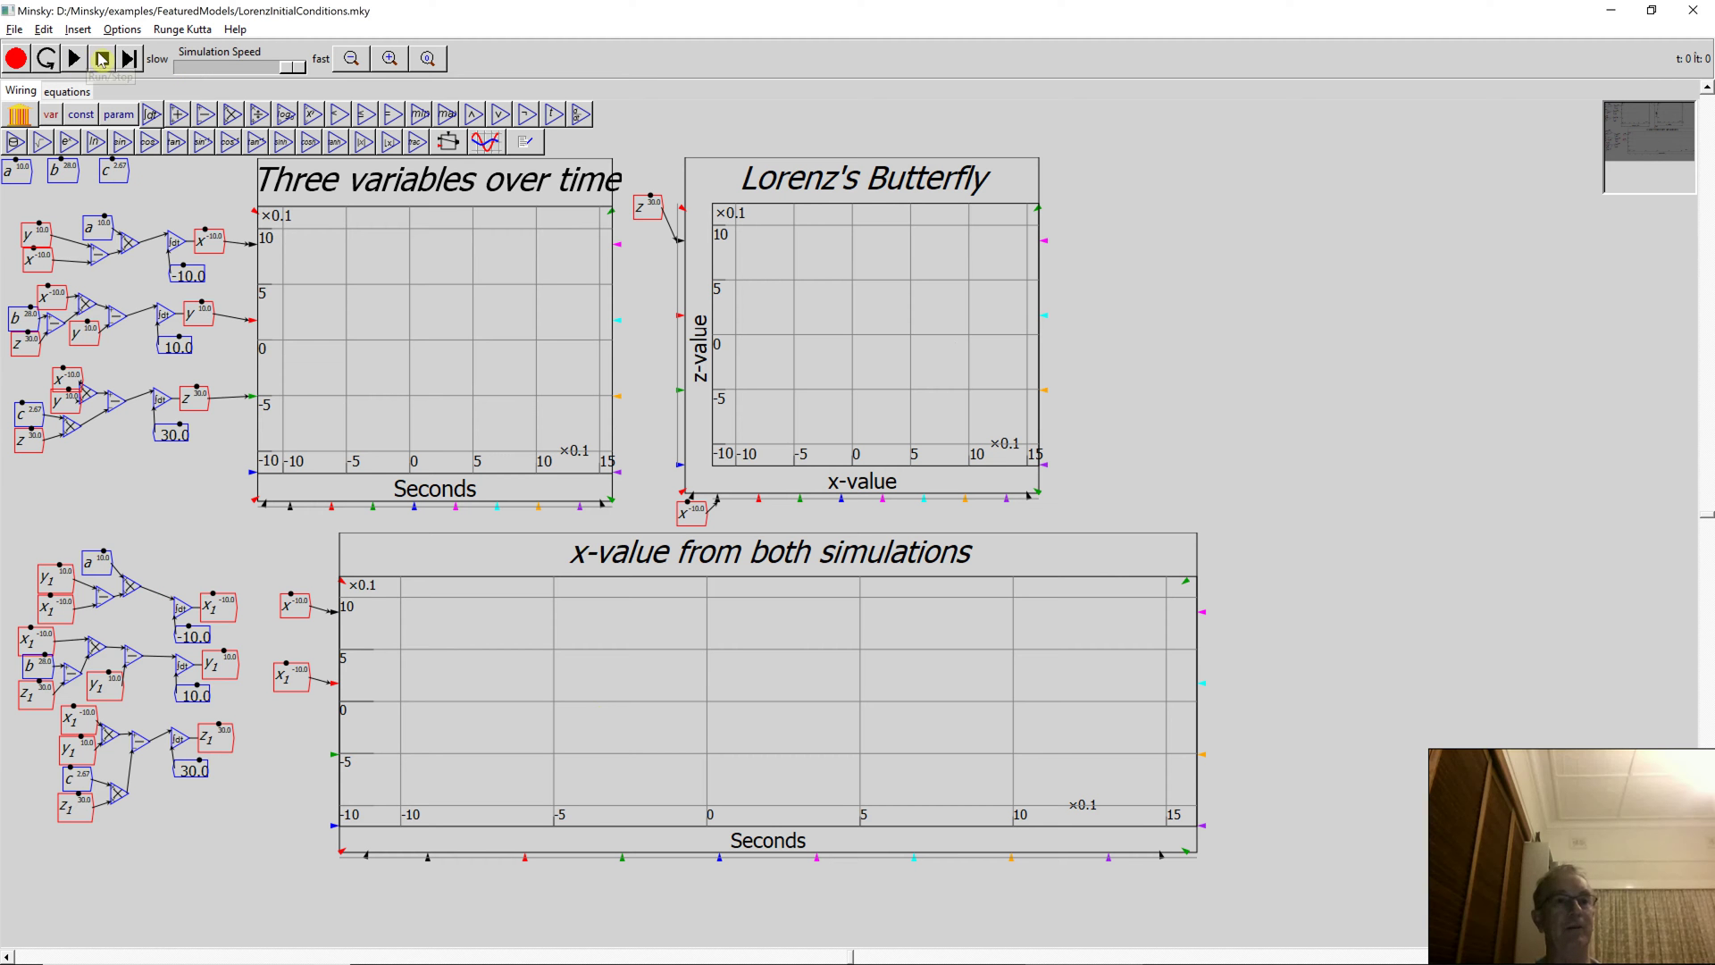
# Run the two-run Lorenz model until t=14.584, where both x-value traces coincide.
pyautogui.click(74, 55)
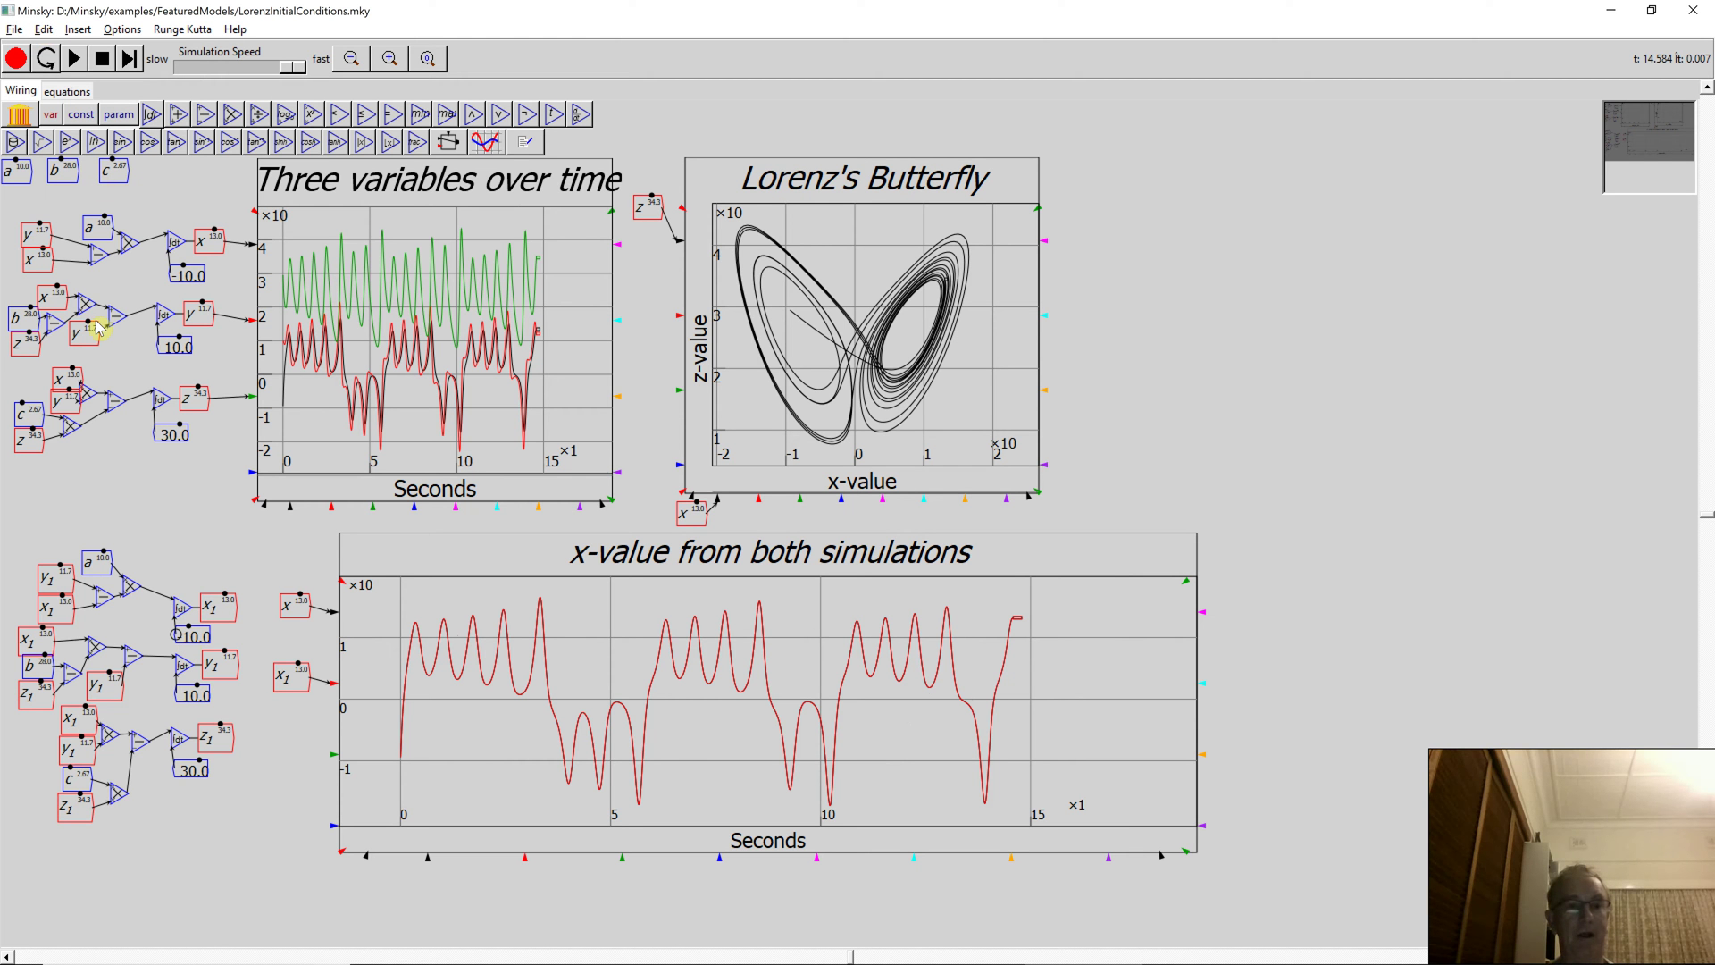
# Change the second run's initial x constant from -10 to -10.0001 and check the new value.
pyautogui.rightClick(193, 638)
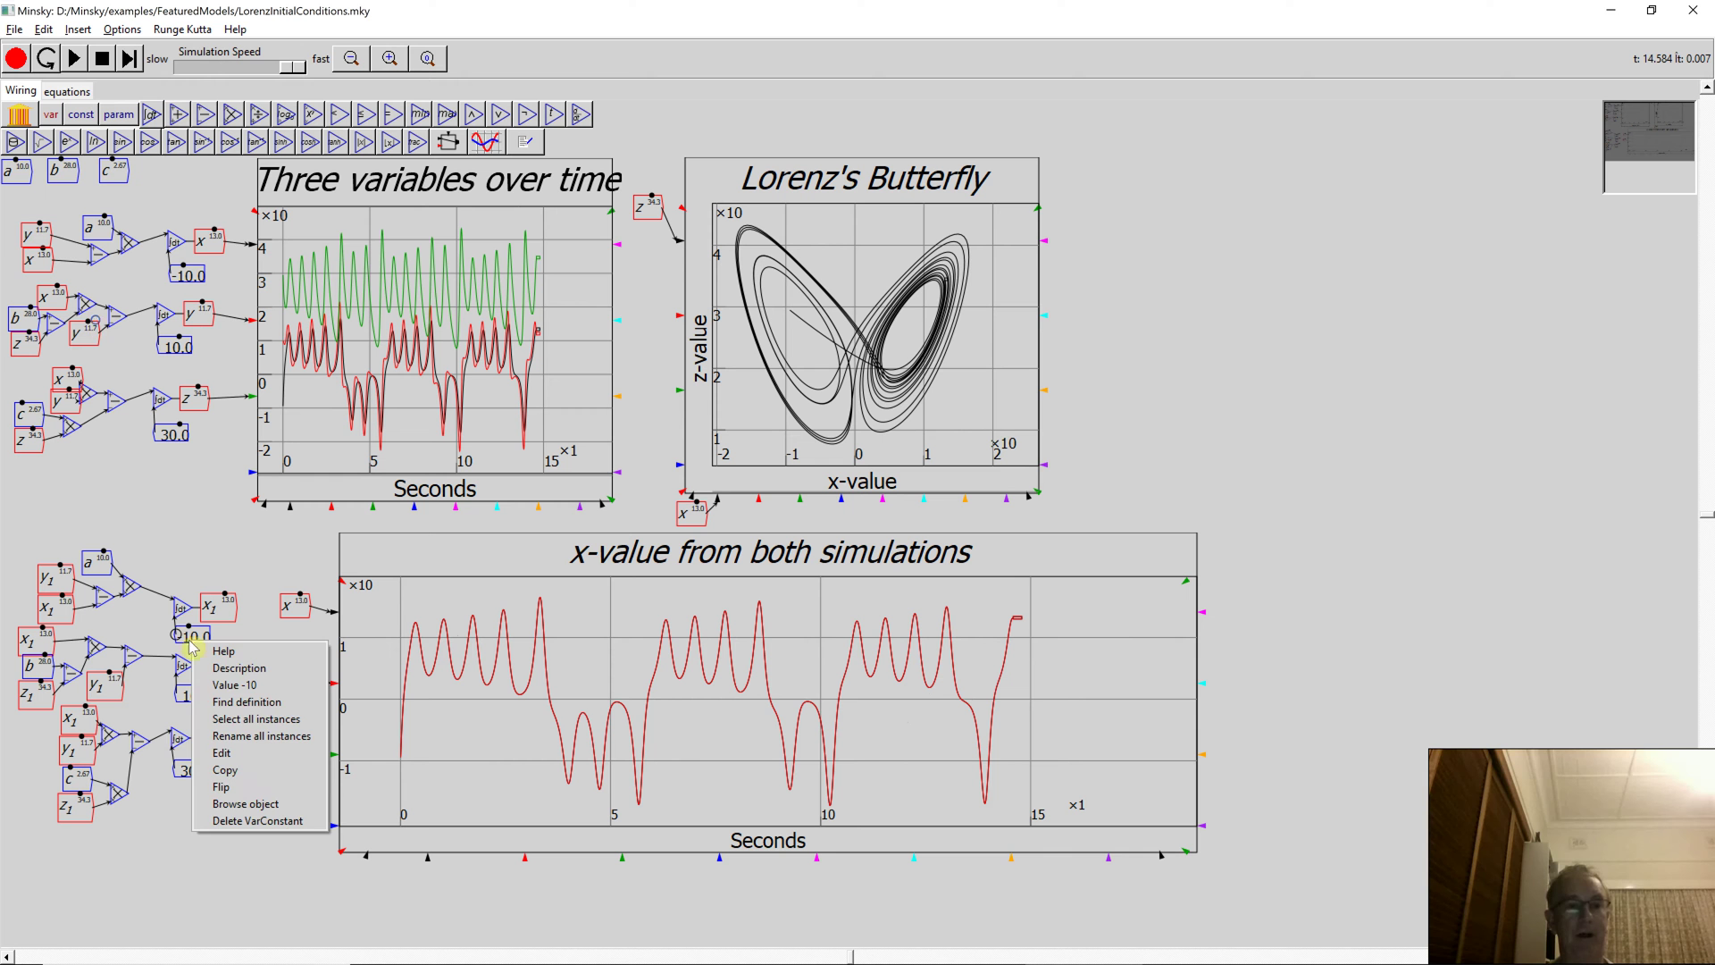
pyautogui.click(221, 752)
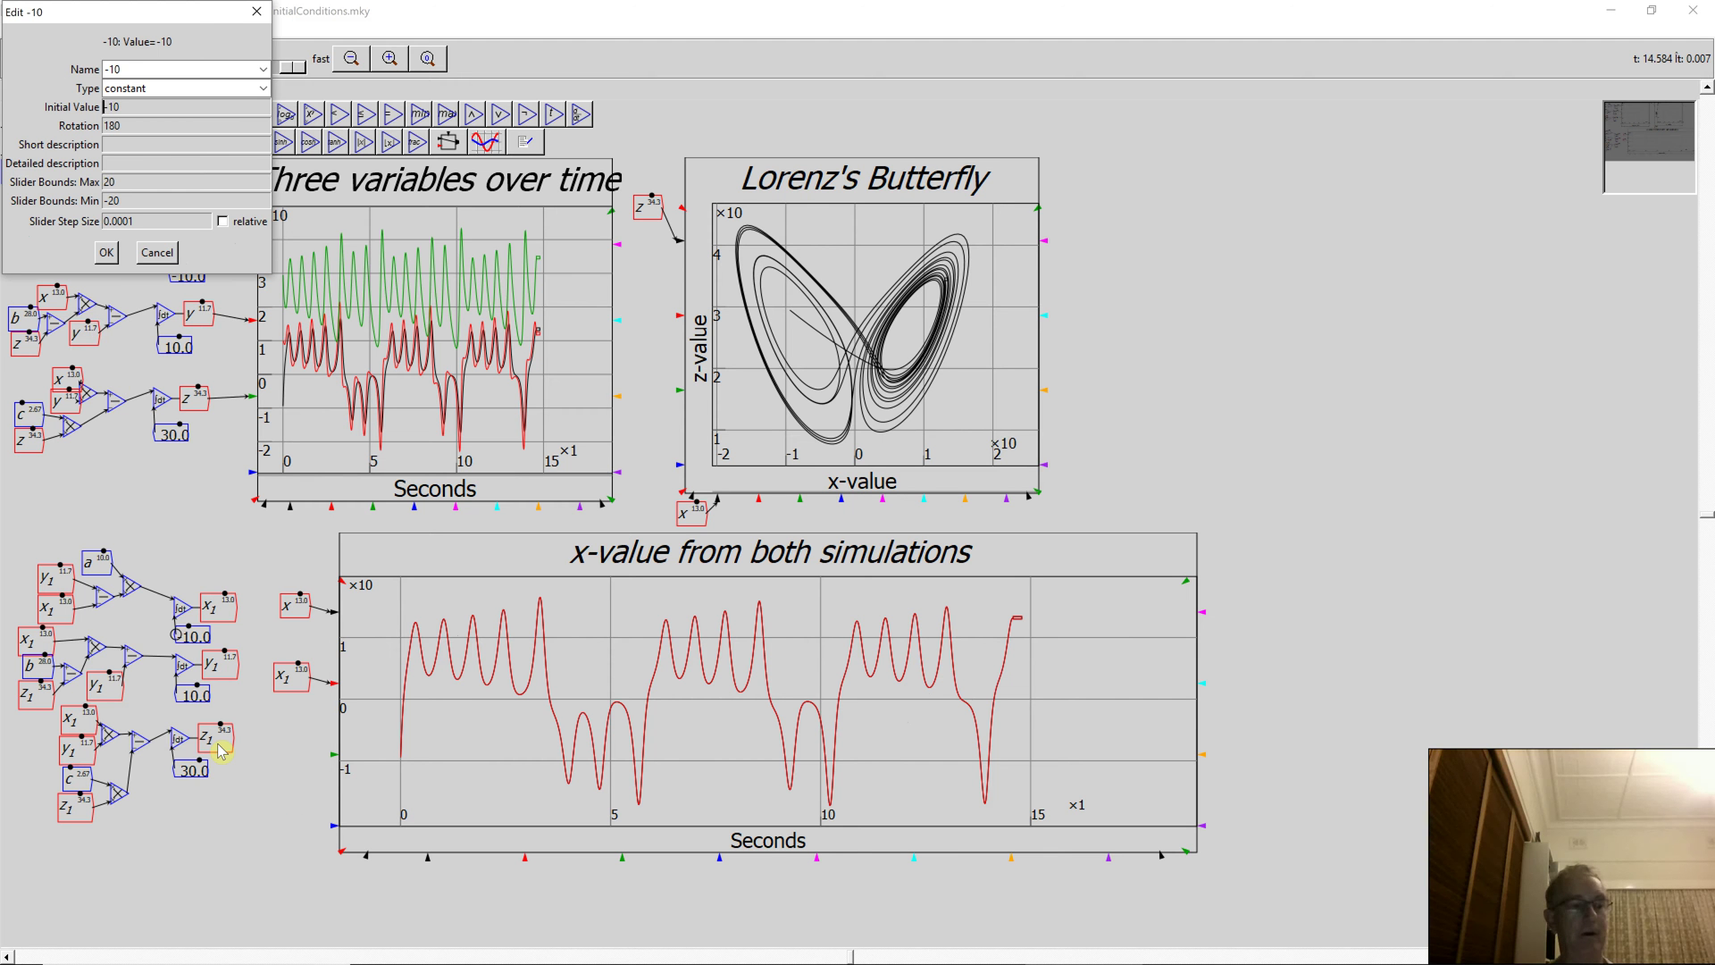
pyautogui.click(106, 252)
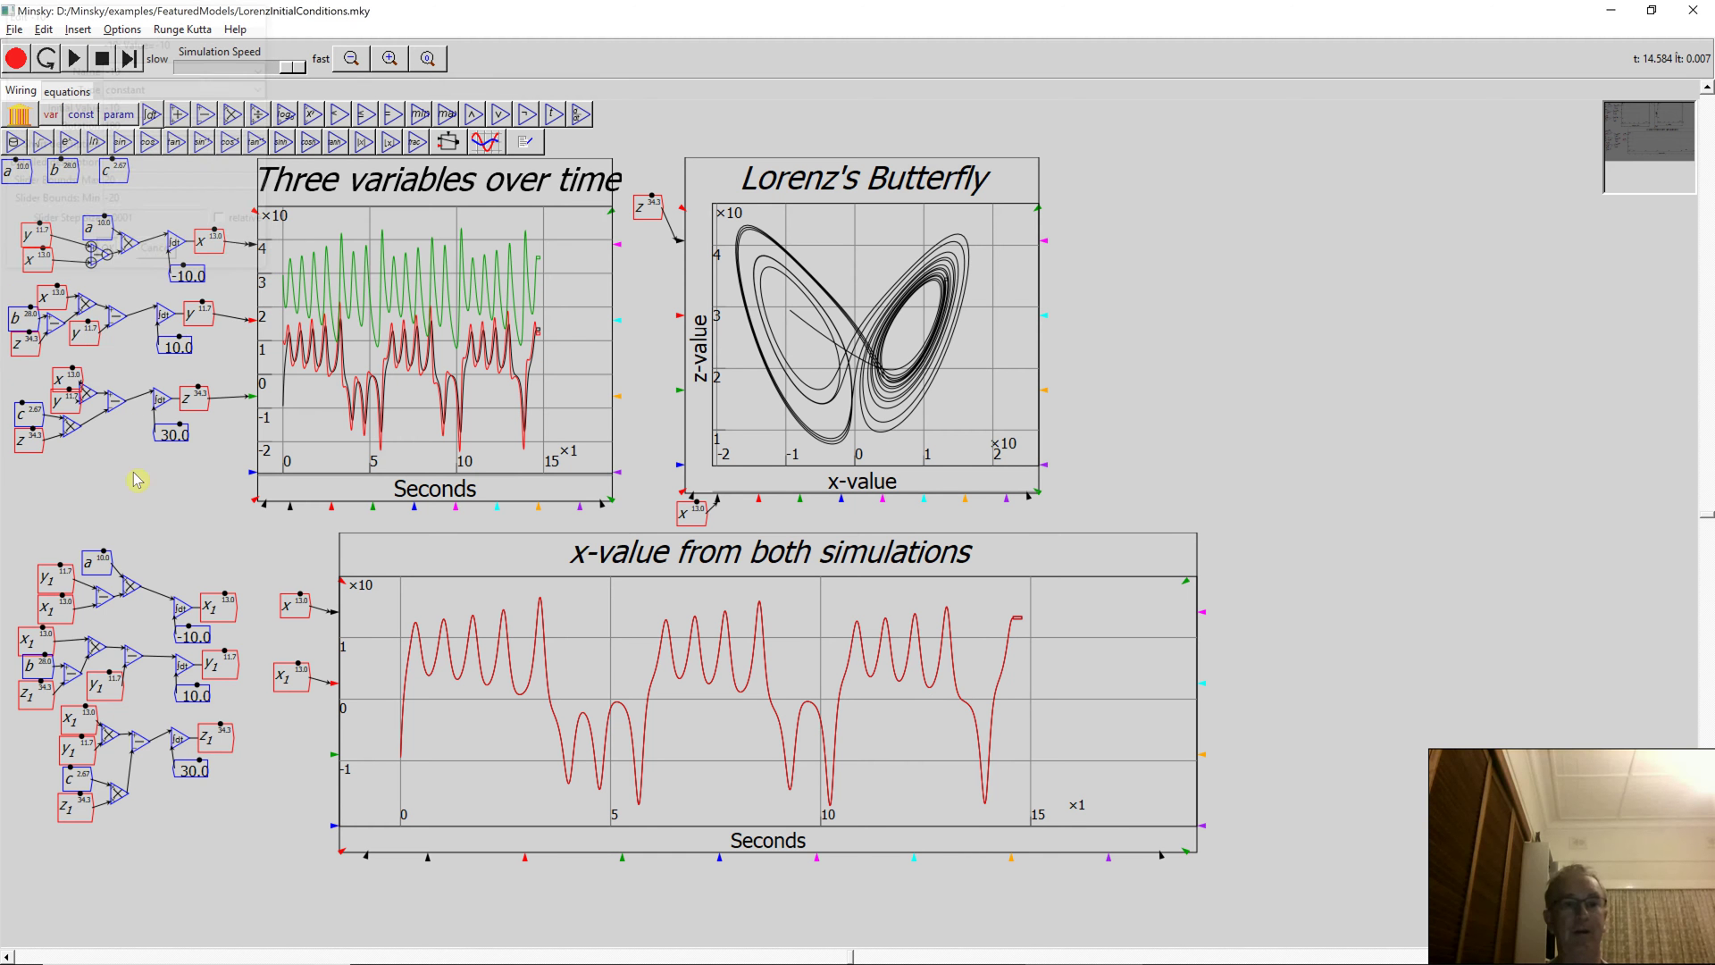
pyautogui.rightClick(204, 645)
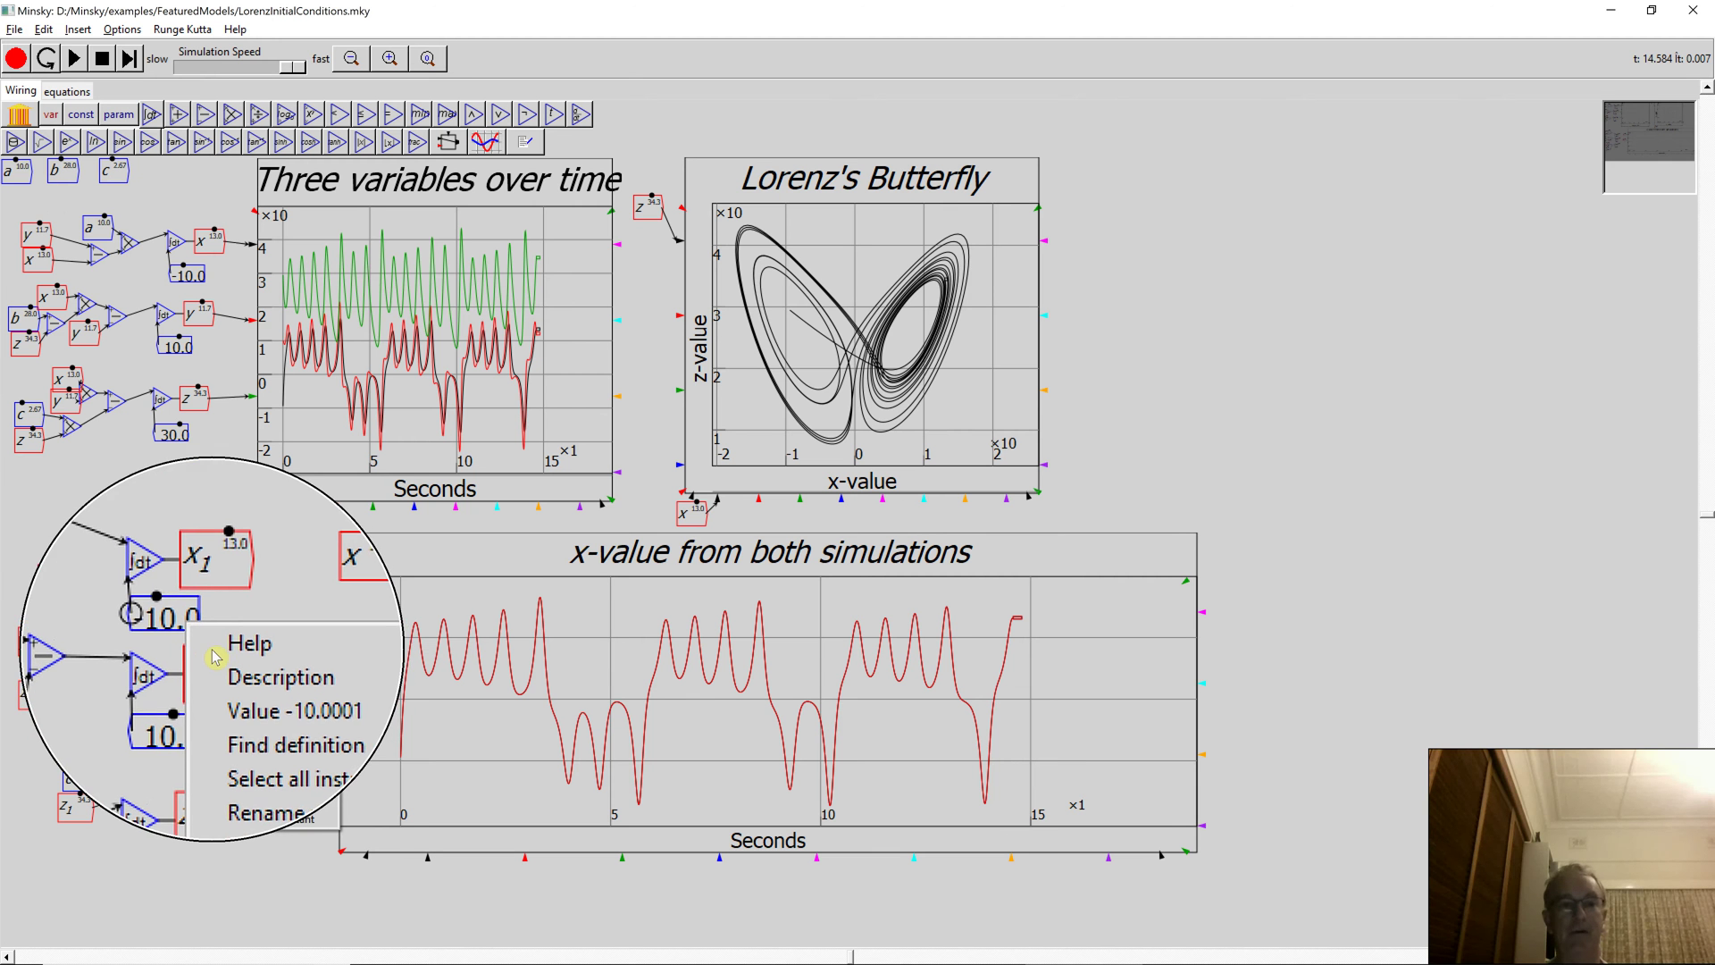
# Reset and rerun the two-run simulation, pausing at about t=18.09.
pyautogui.click(52, 27)
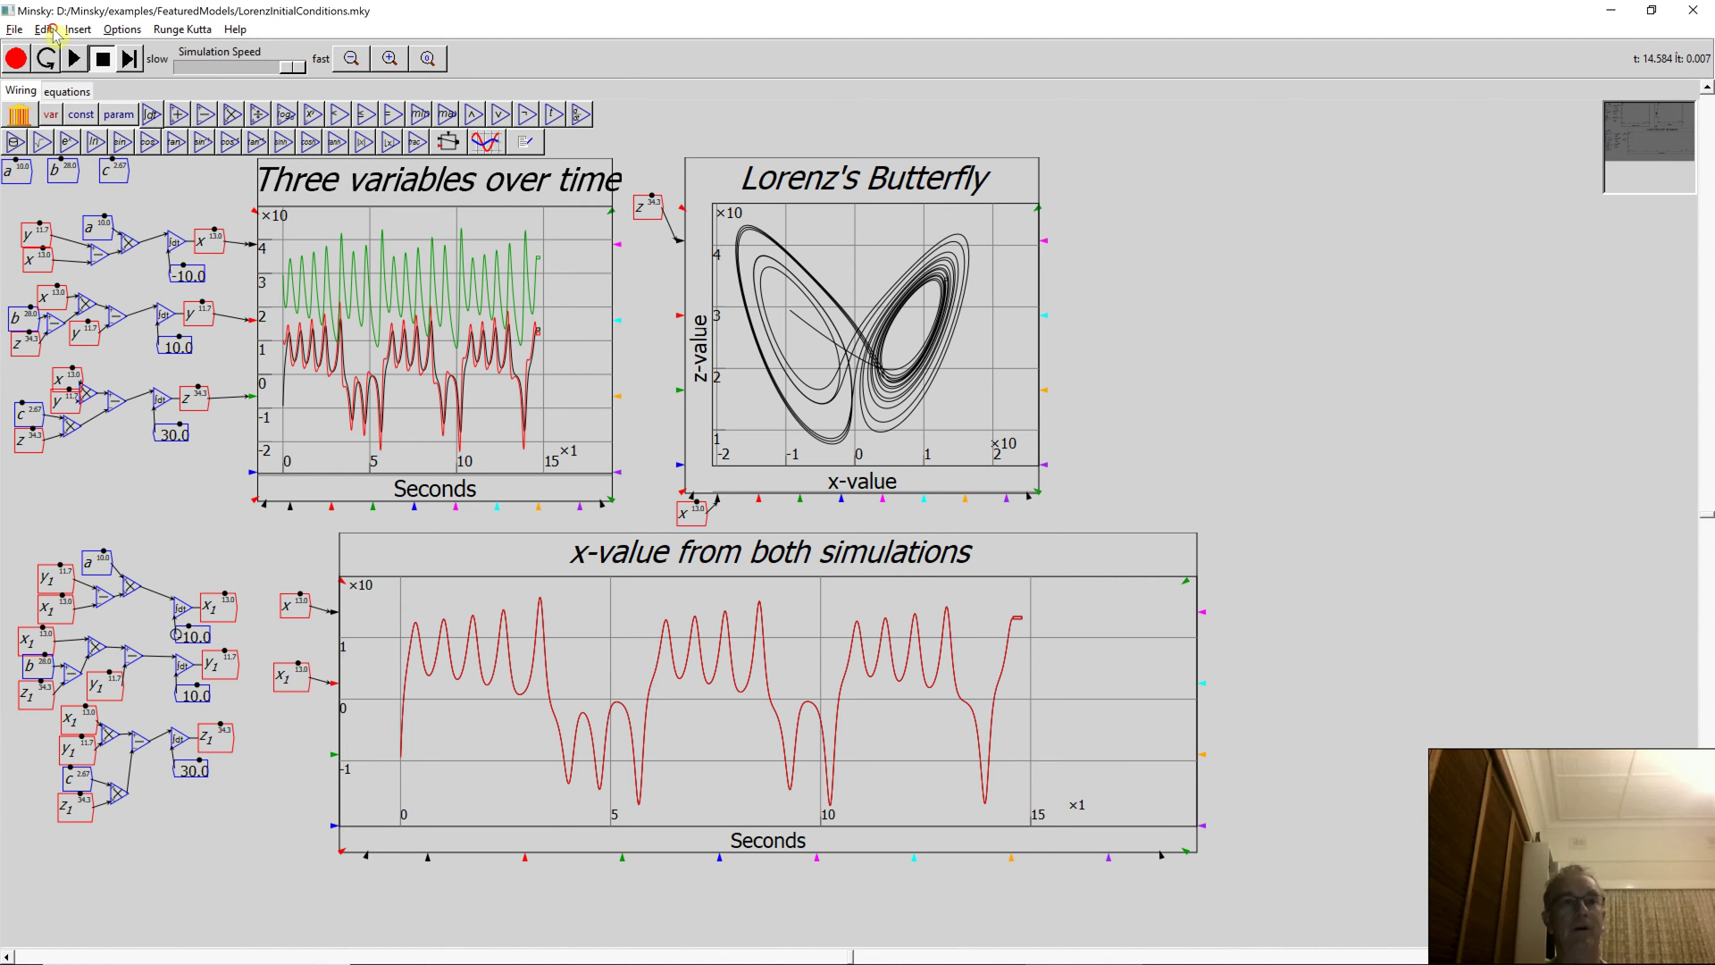
pyautogui.click(46, 58)
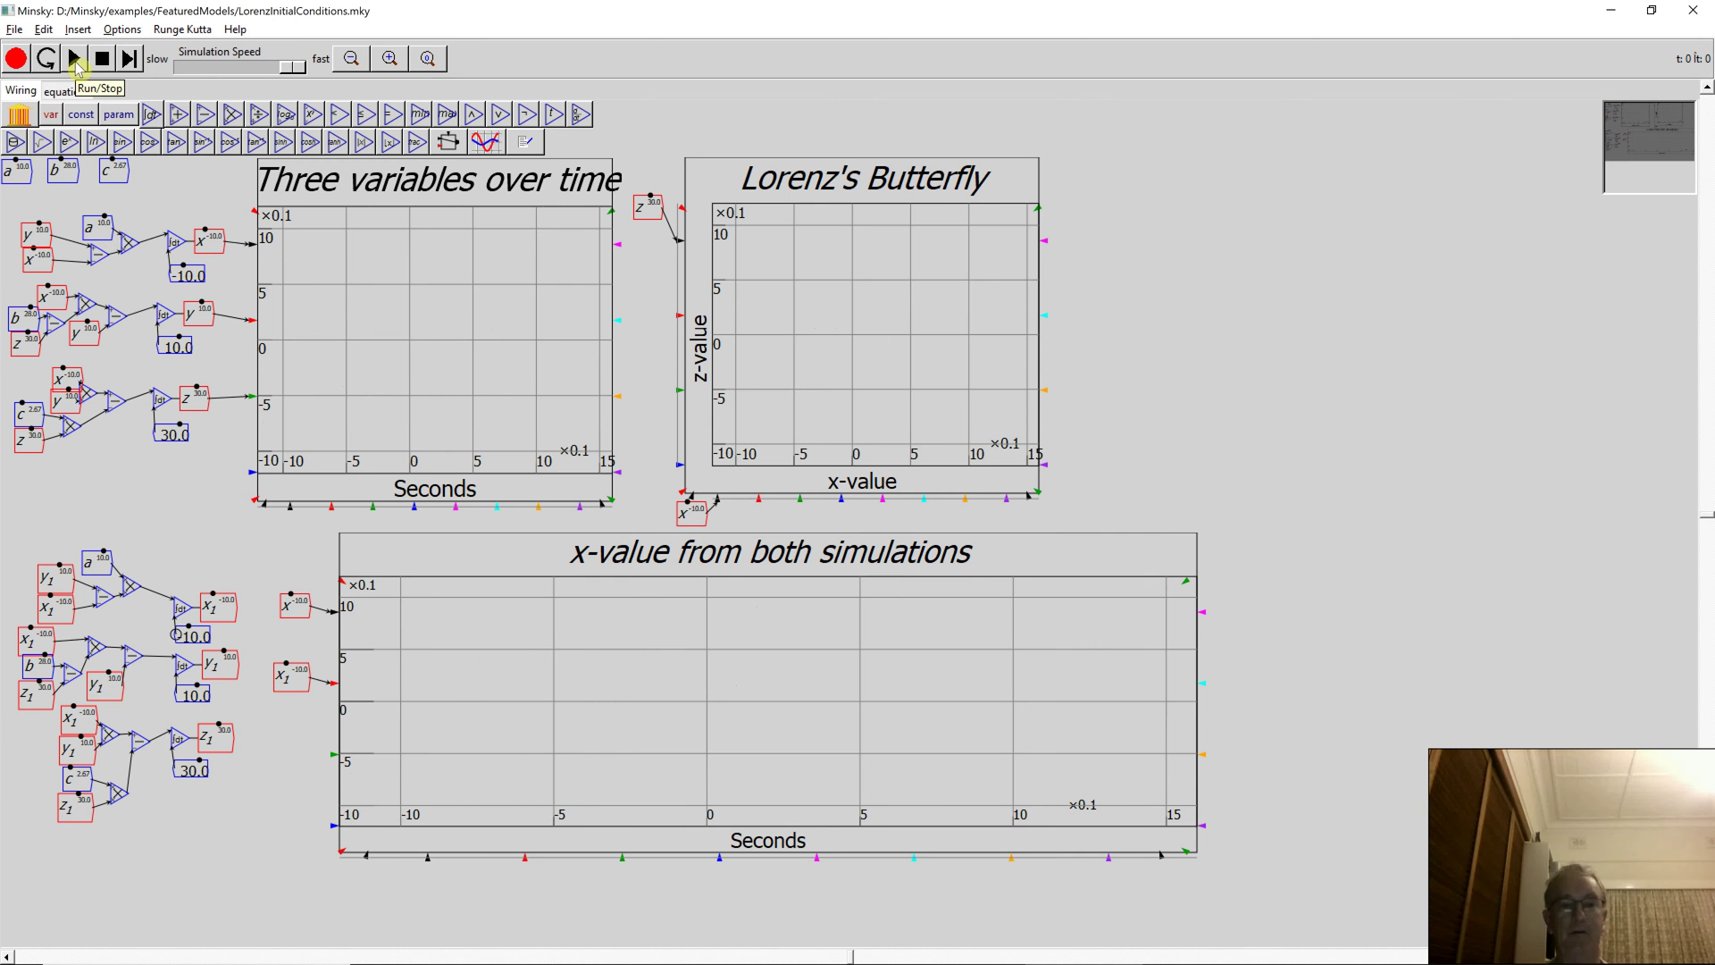
pyautogui.click(75, 59)
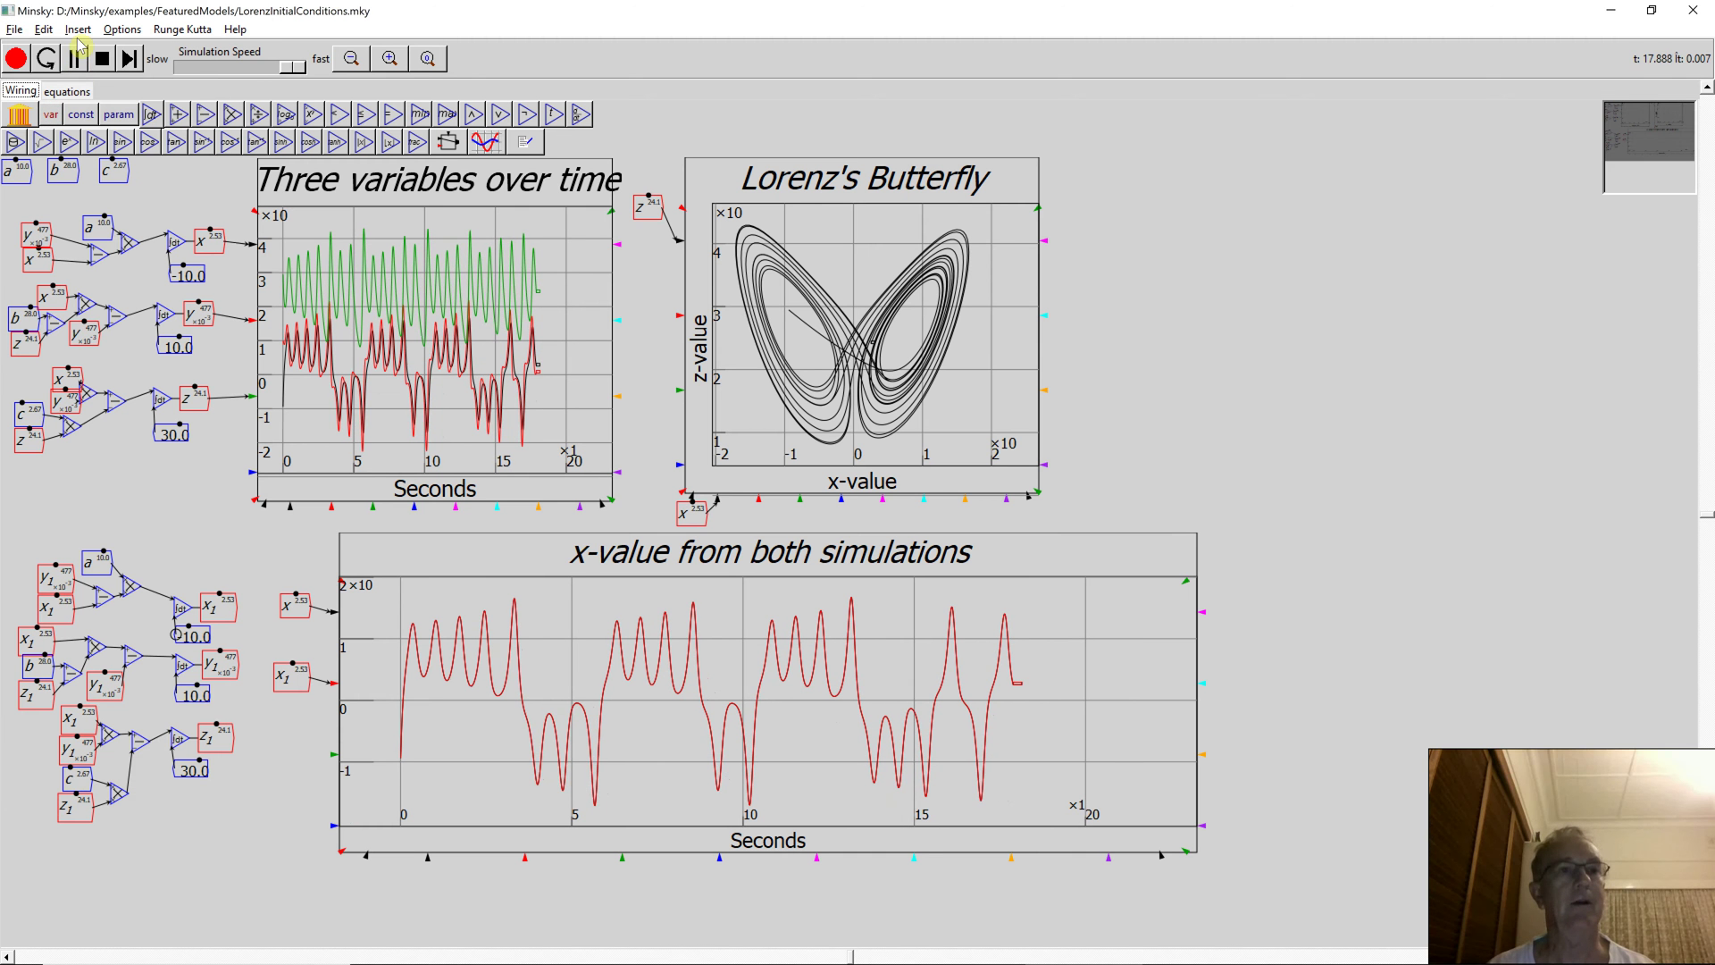
pyautogui.click(74, 58)
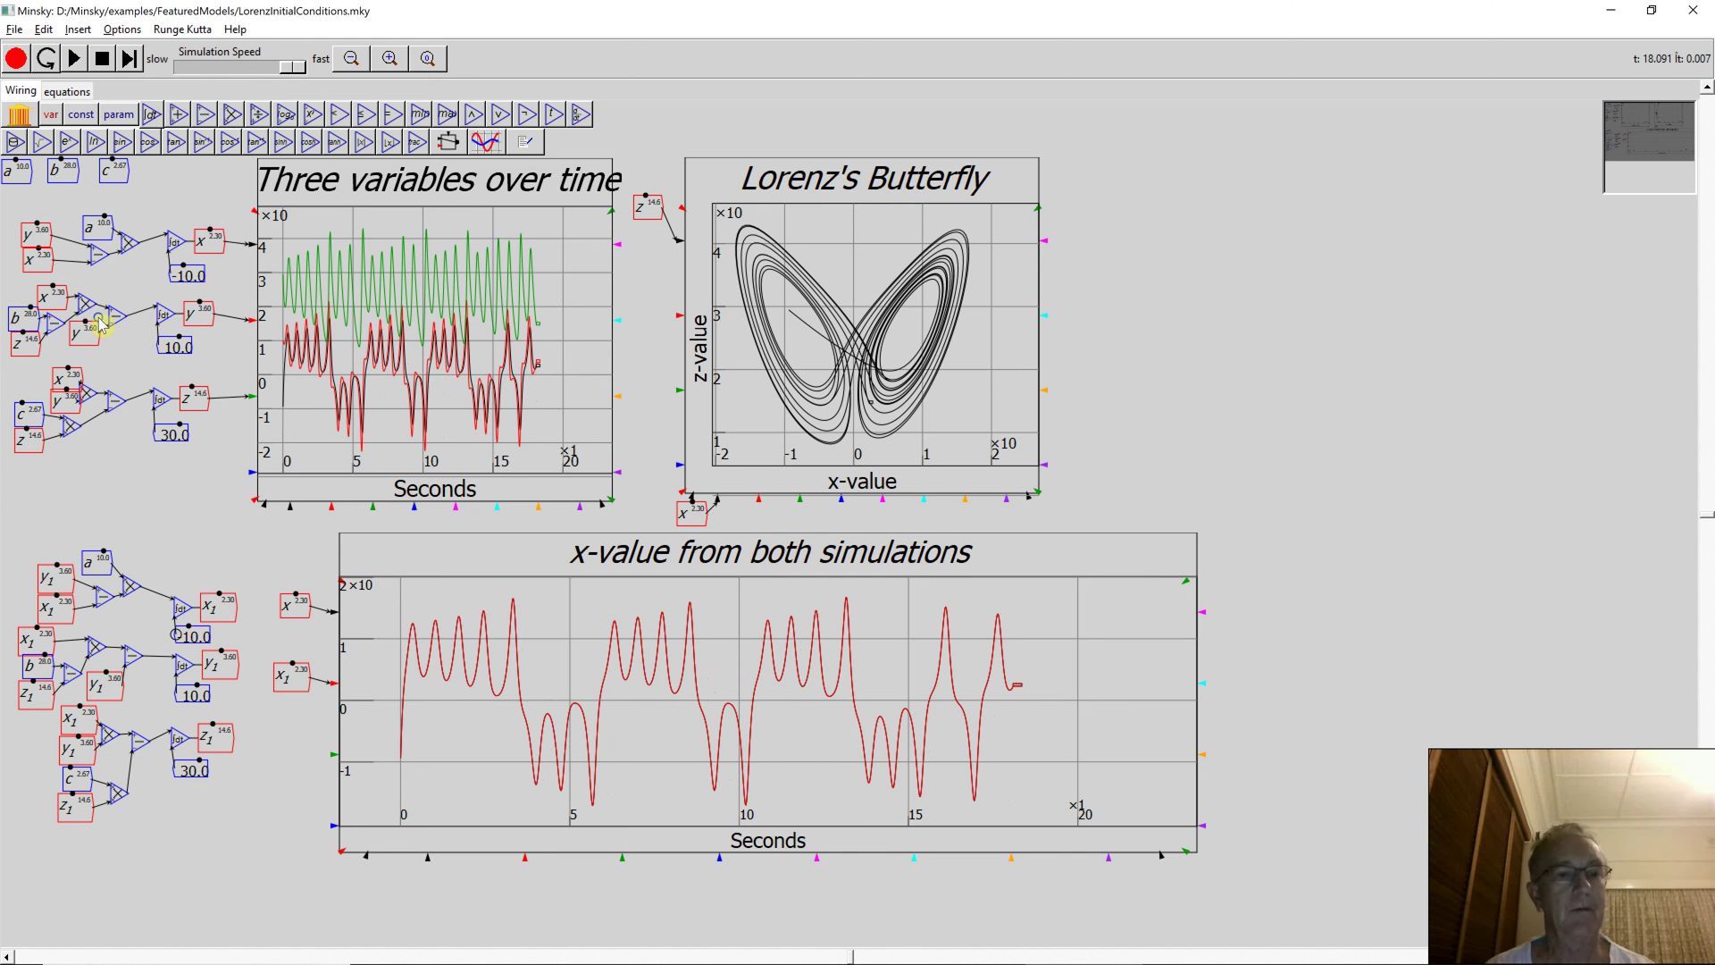
# Inspect the lower constant and the initial values of both x integrals, closing each unchanged.
pyautogui.rightClick(198, 636)
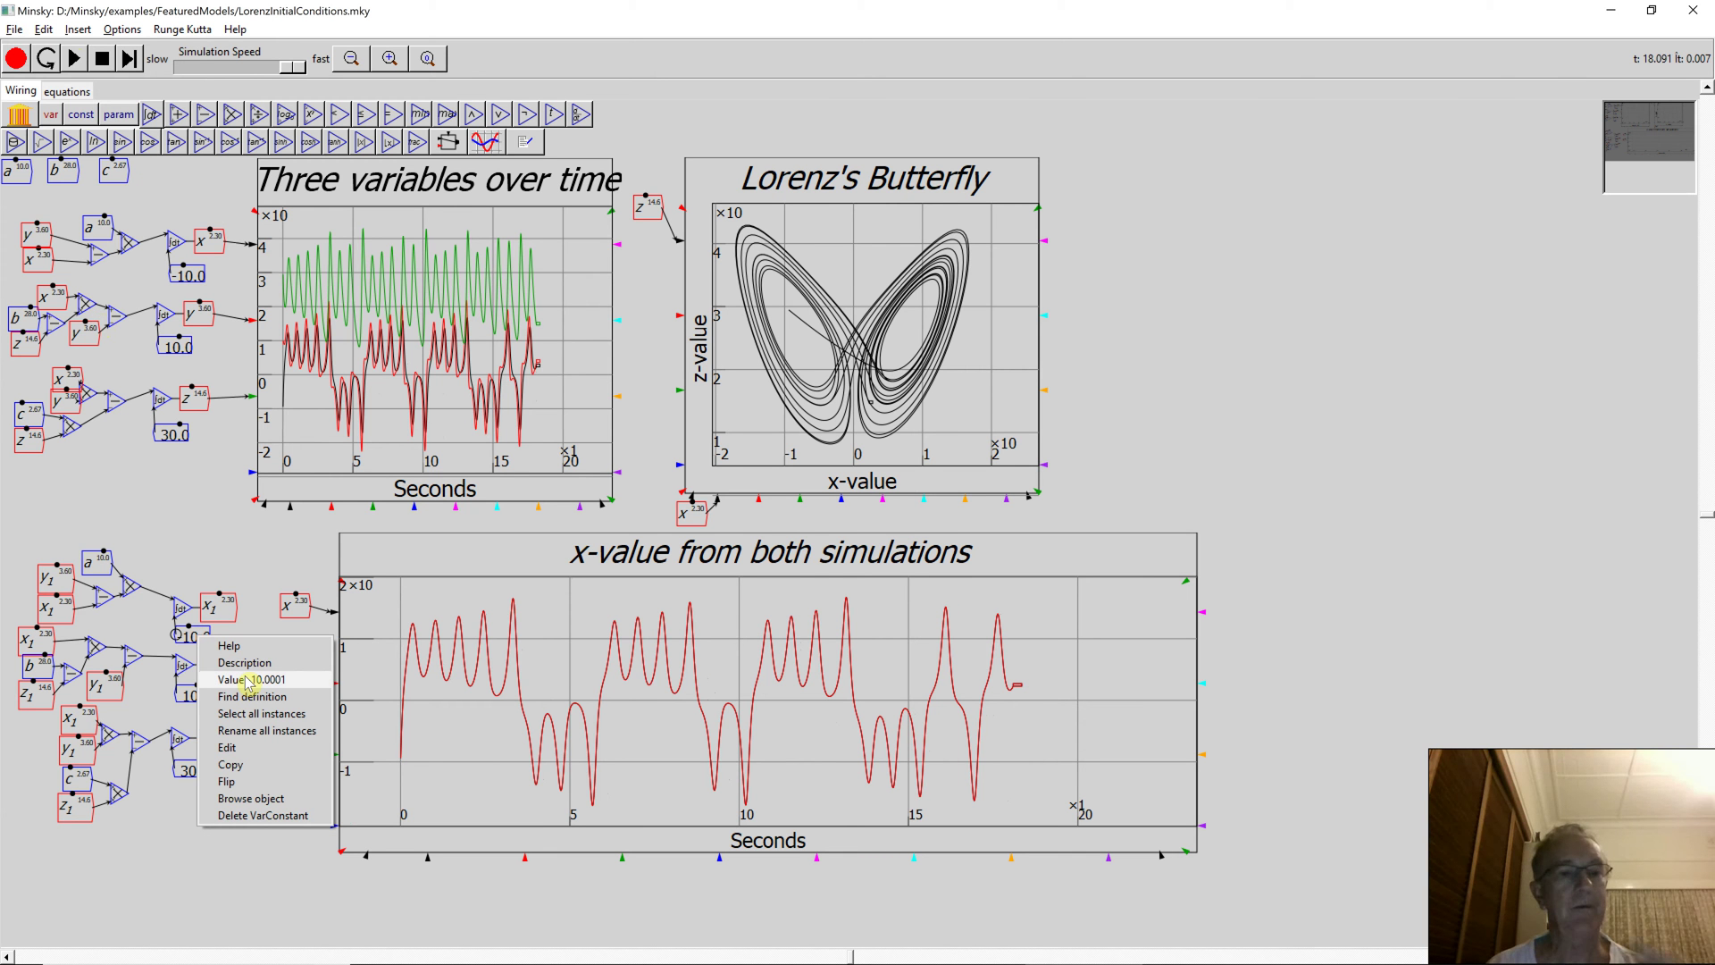
pyautogui.rightClick(212, 611)
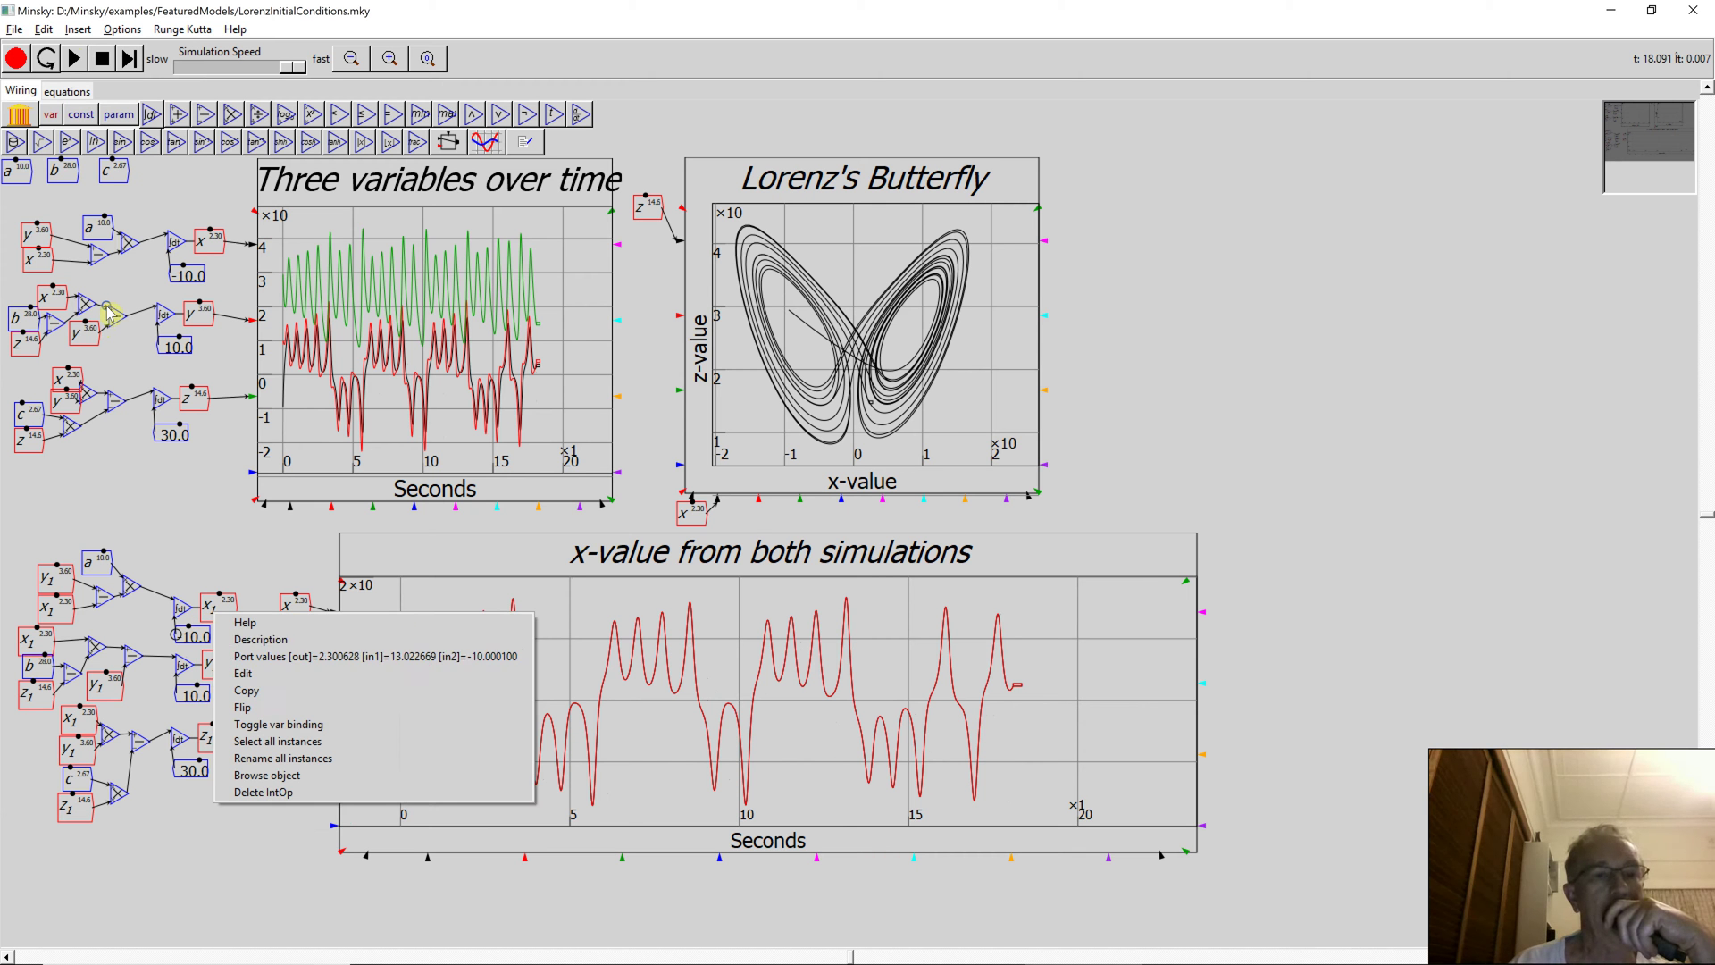
pyautogui.click(259, 673)
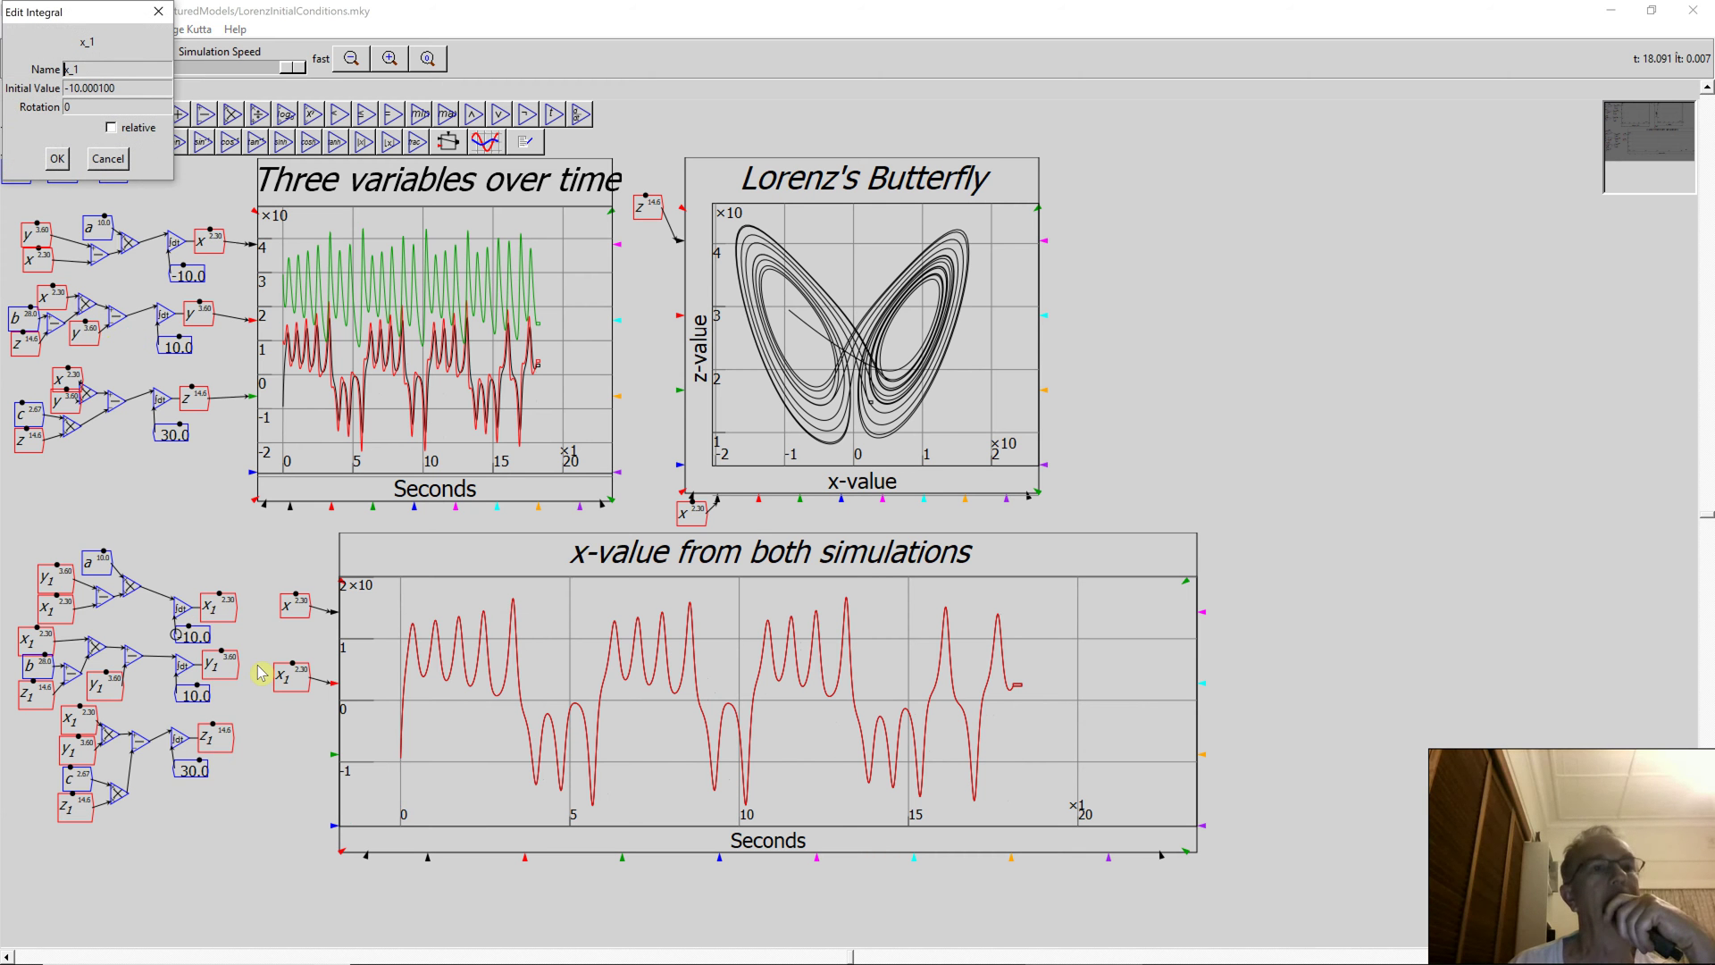
pyautogui.click(108, 158)
pyautogui.rightClick(213, 239)
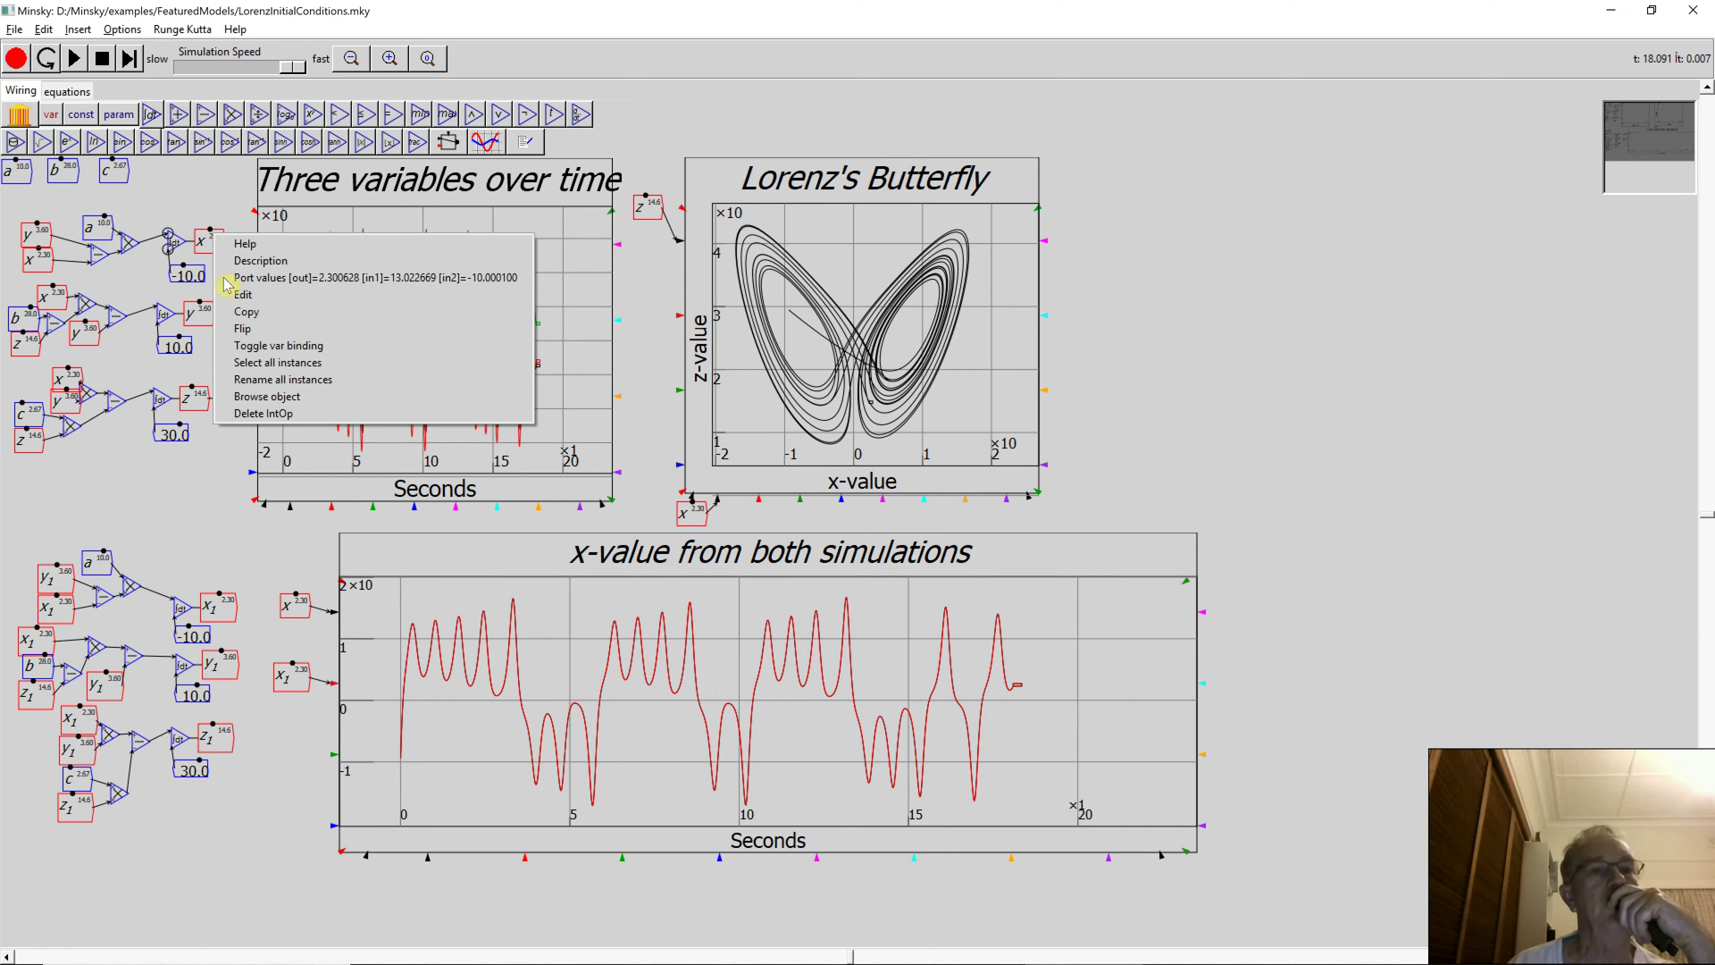
pyautogui.click(250, 293)
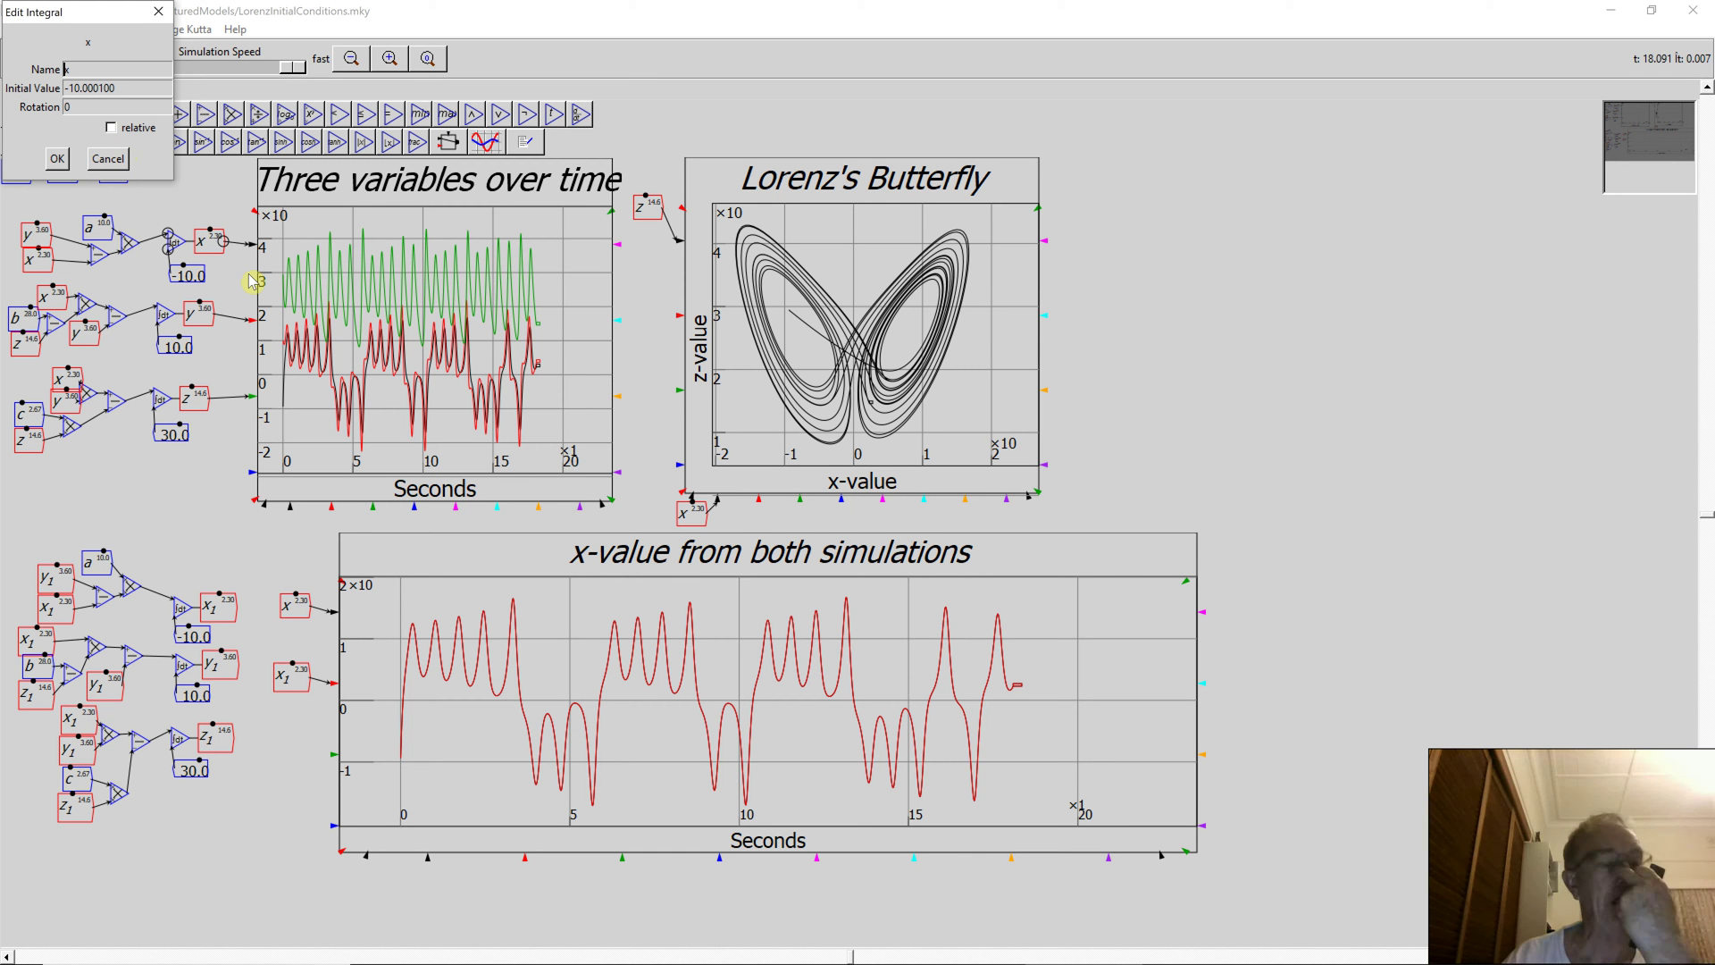
pyautogui.click(107, 161)
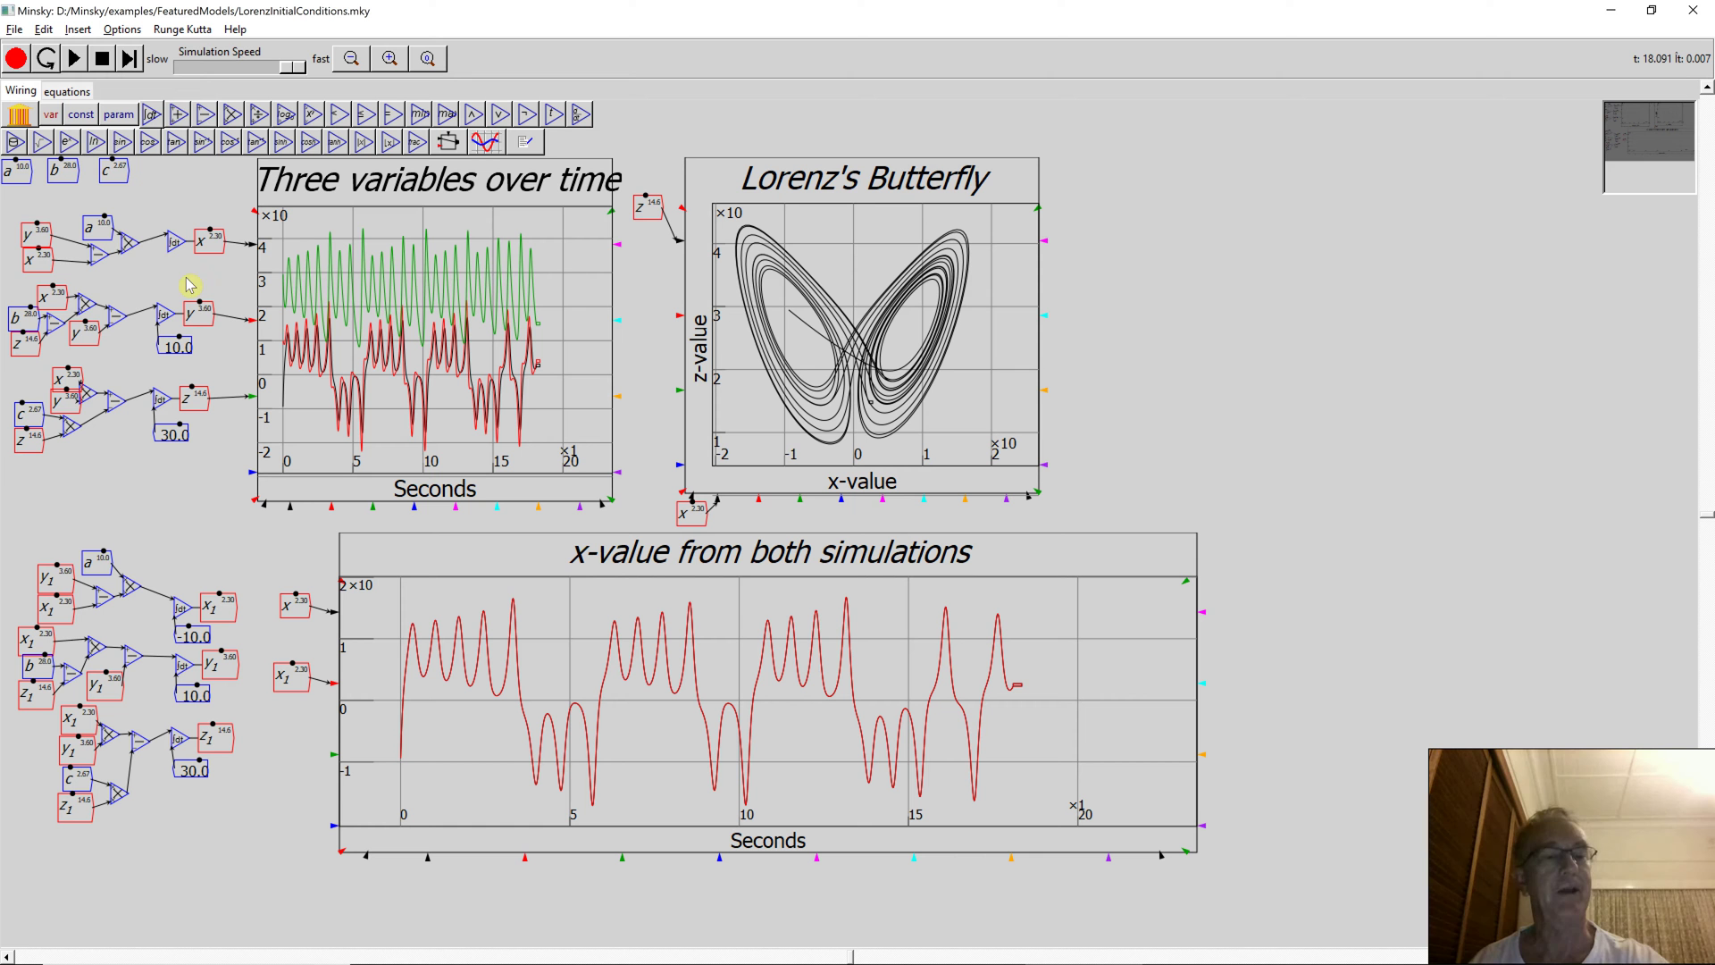
# Create a new constant with value -10 for the first run's x integral.
pyautogui.click(85, 119)
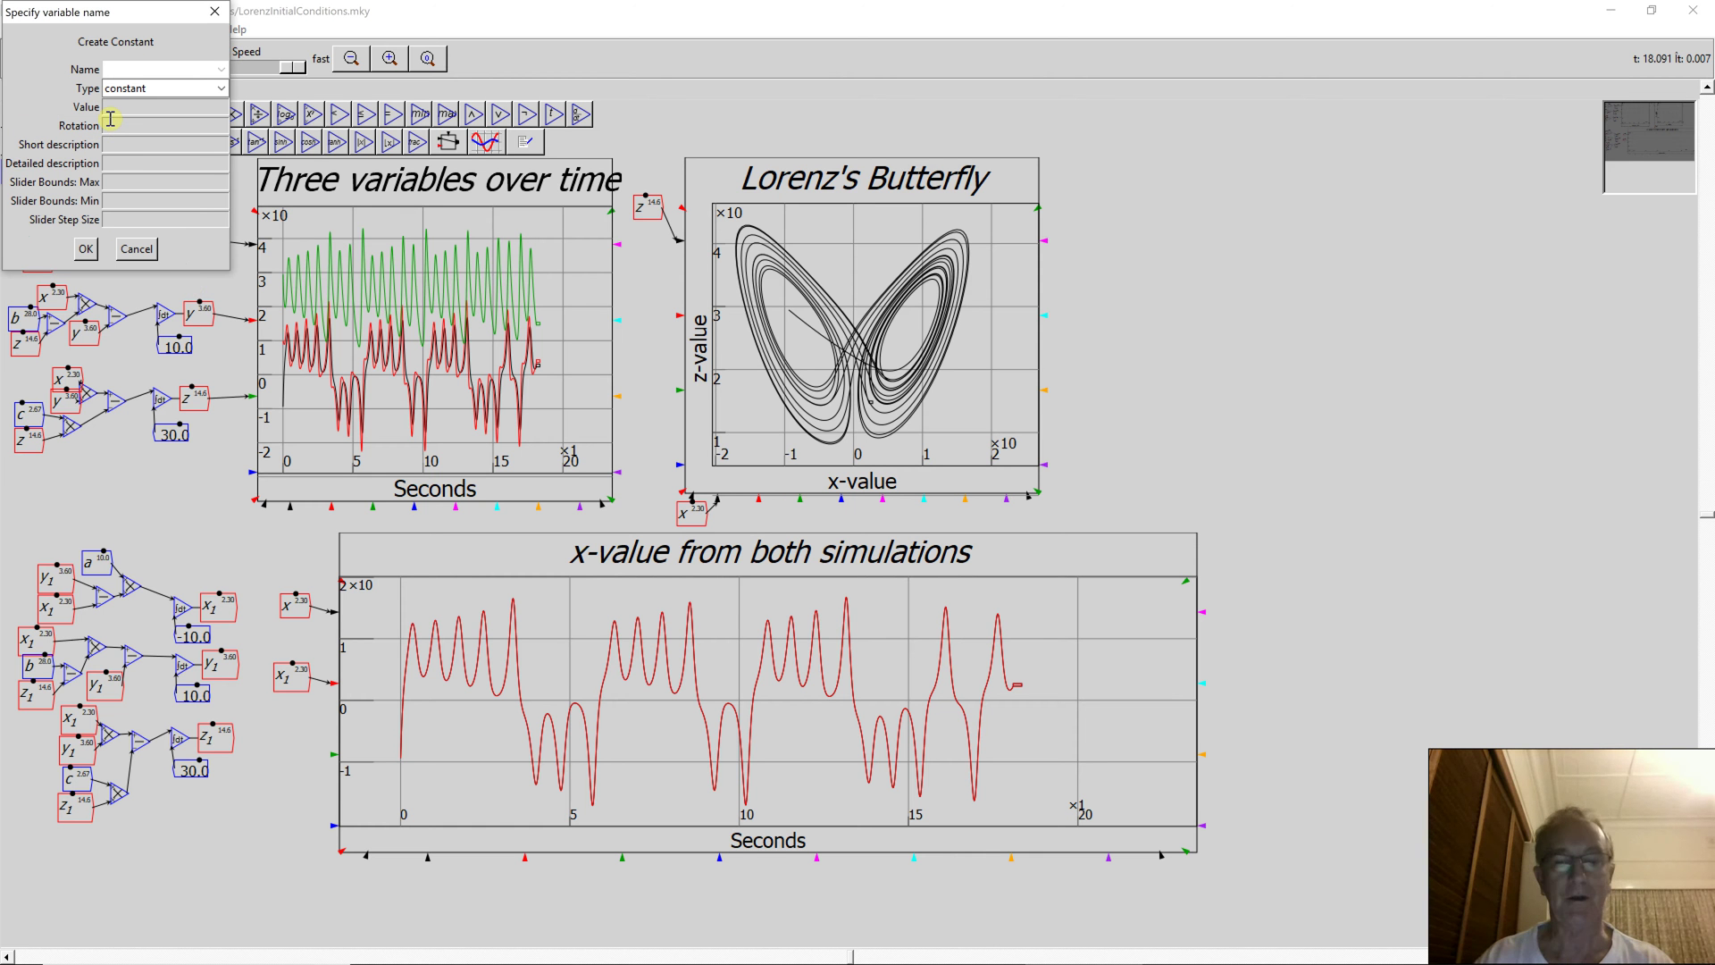
pyautogui.press('Tab')
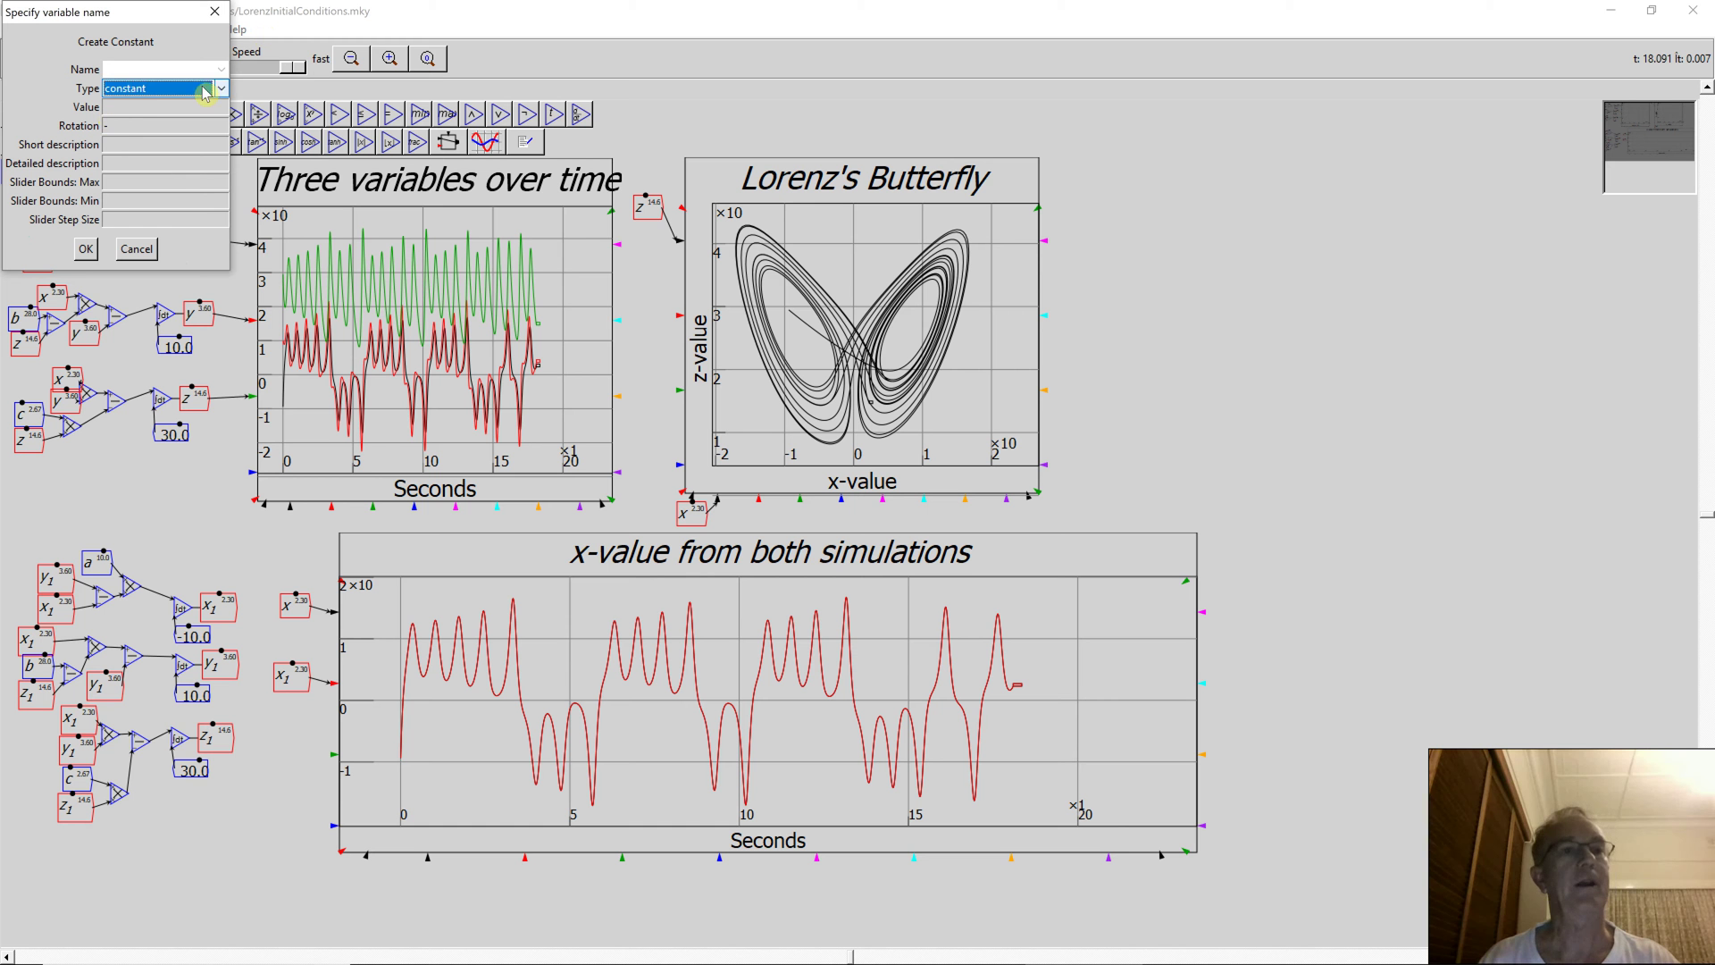
pyautogui.click(181, 108)
pyautogui.write('-')
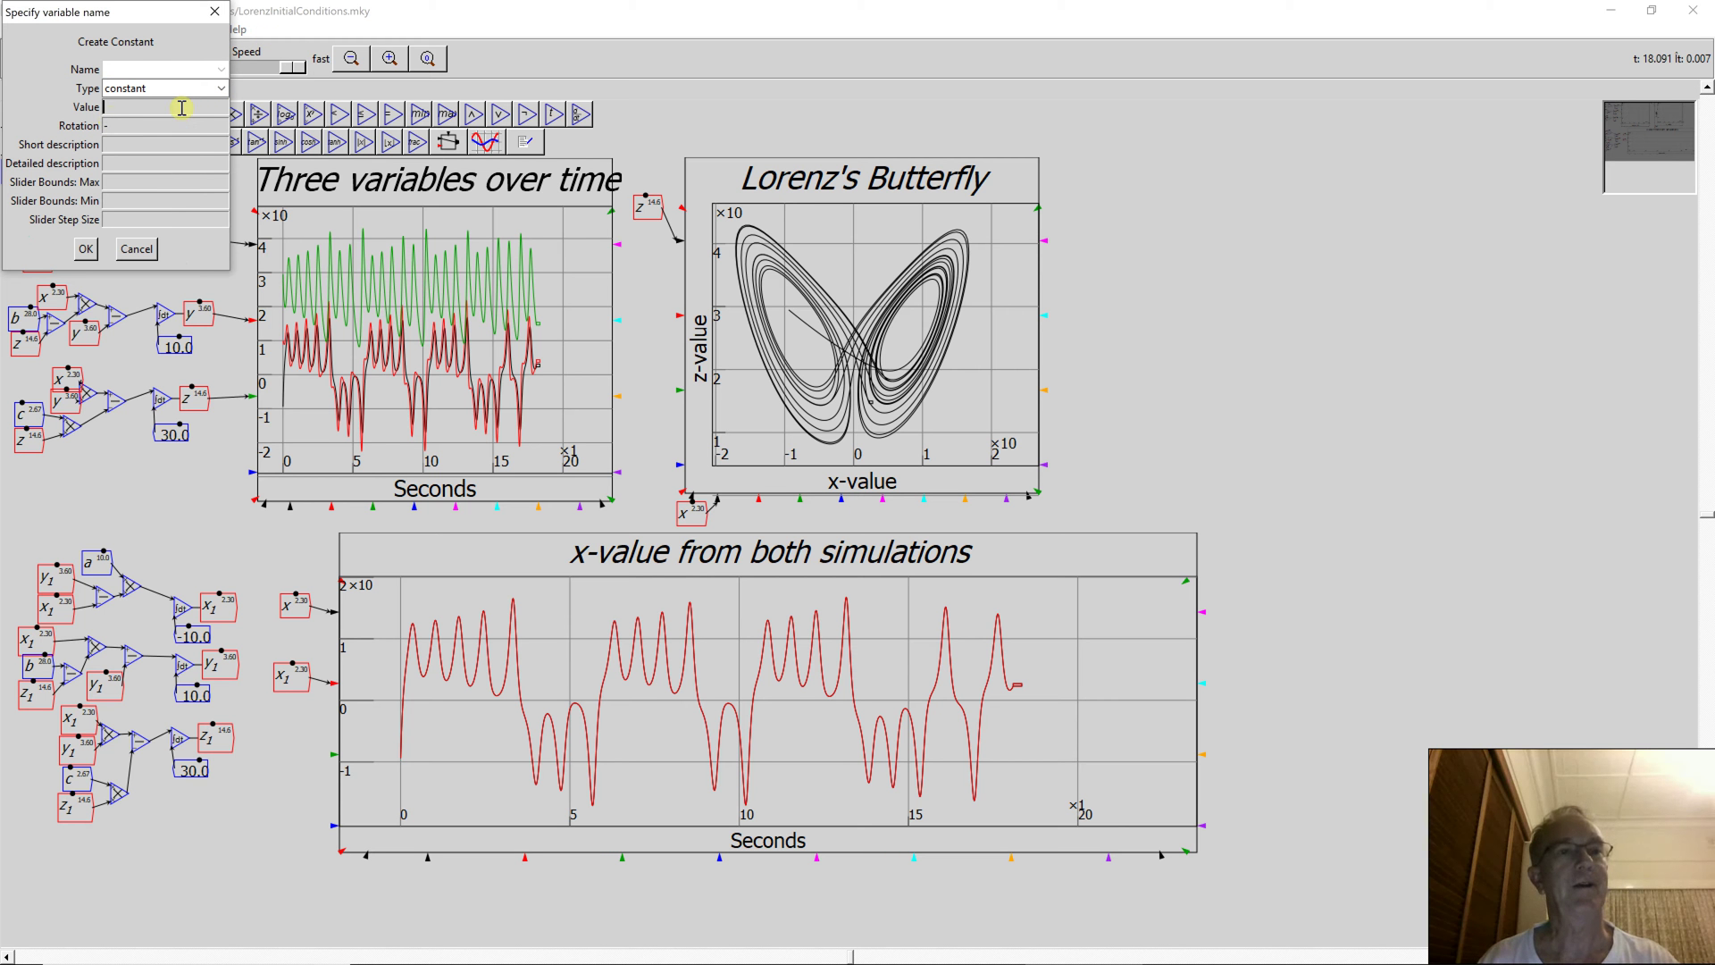
pyautogui.write('10')
pyautogui.click(83, 252)
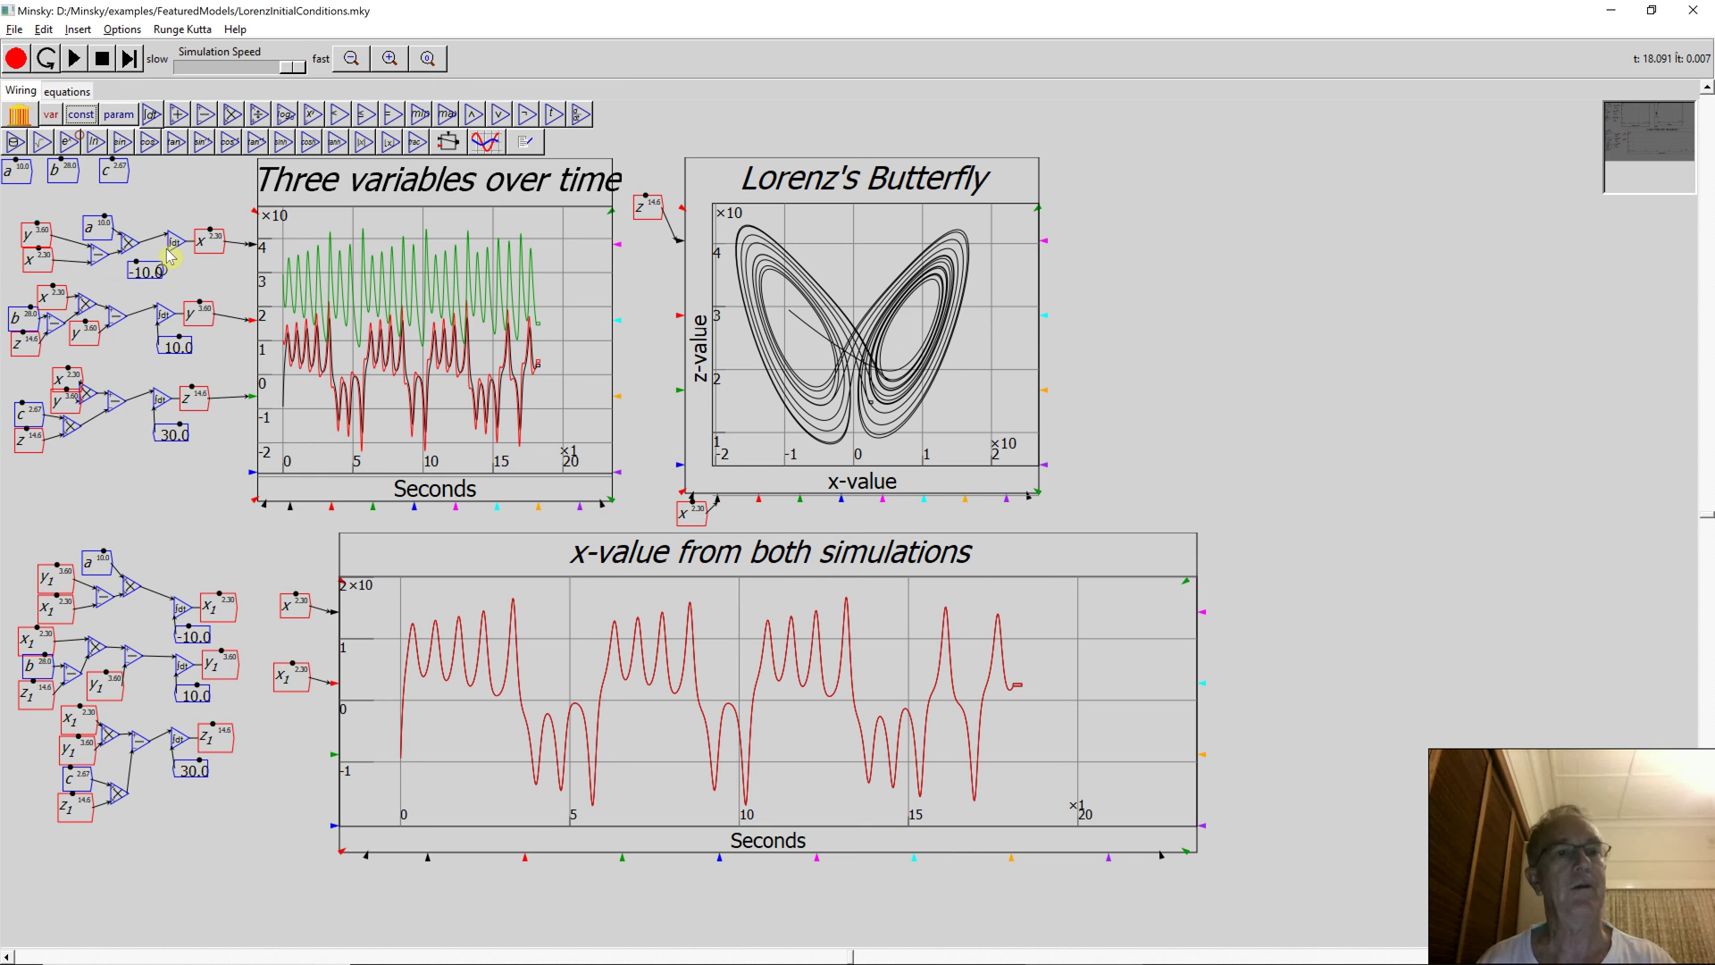
# Verify the upper constant reads -10 and the lower one -10.0001.
pyautogui.rightClick(150, 268)
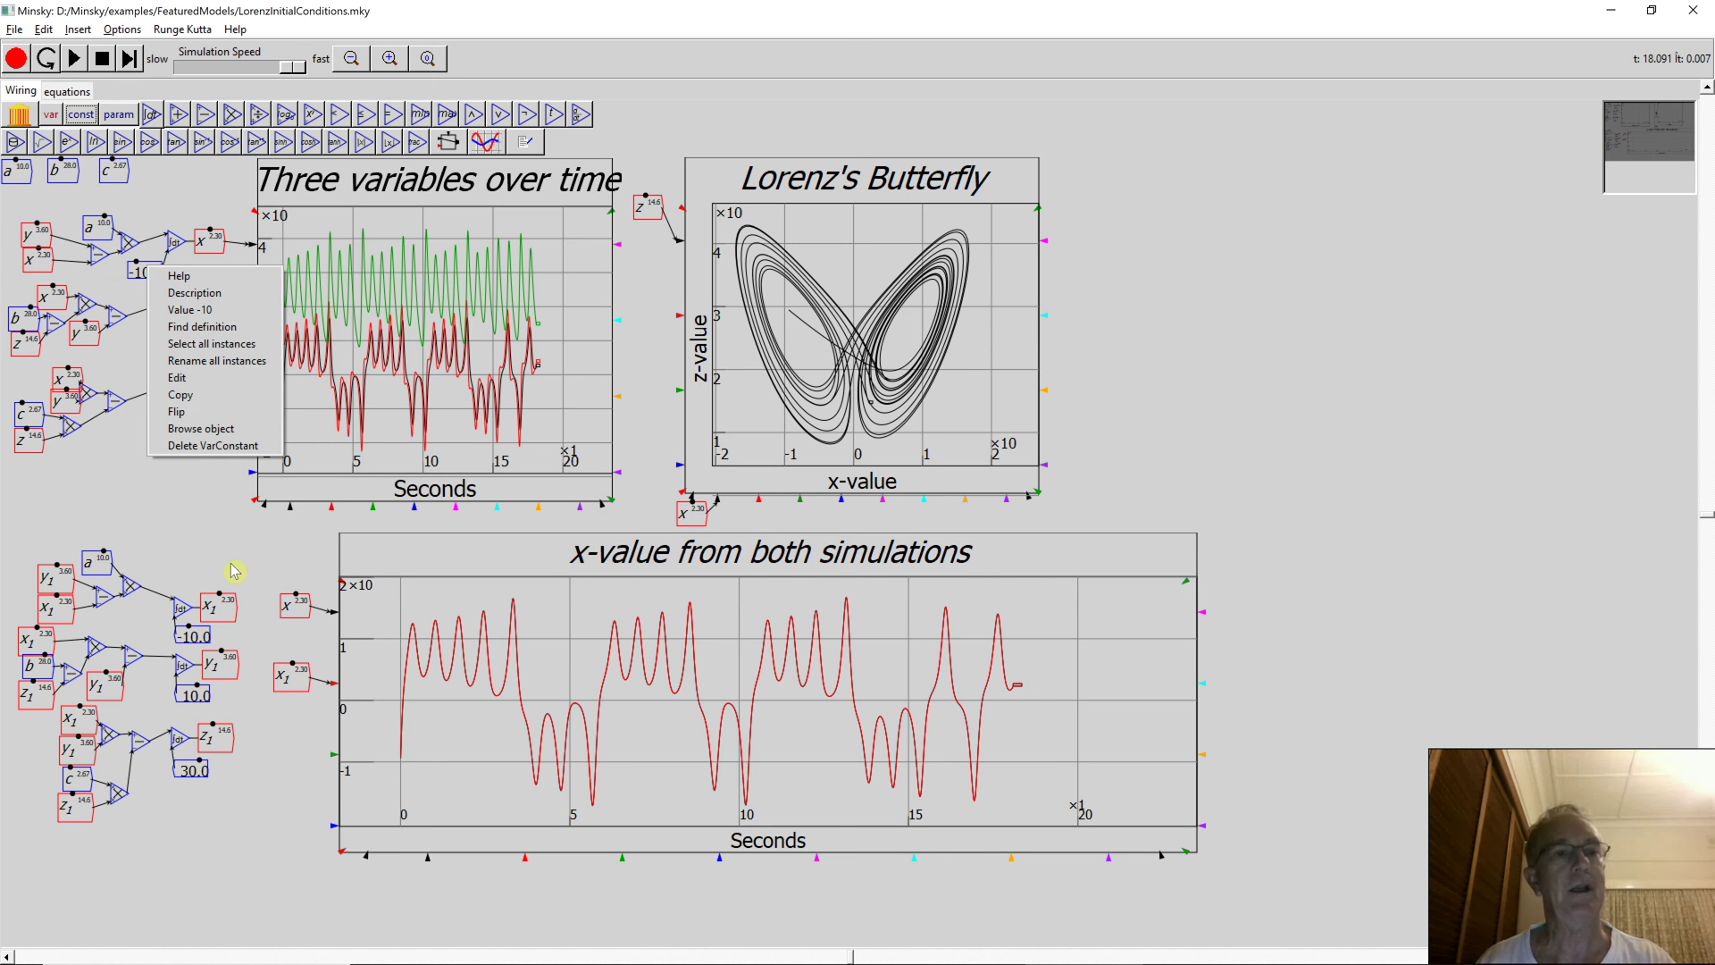
pyautogui.rightClick(195, 634)
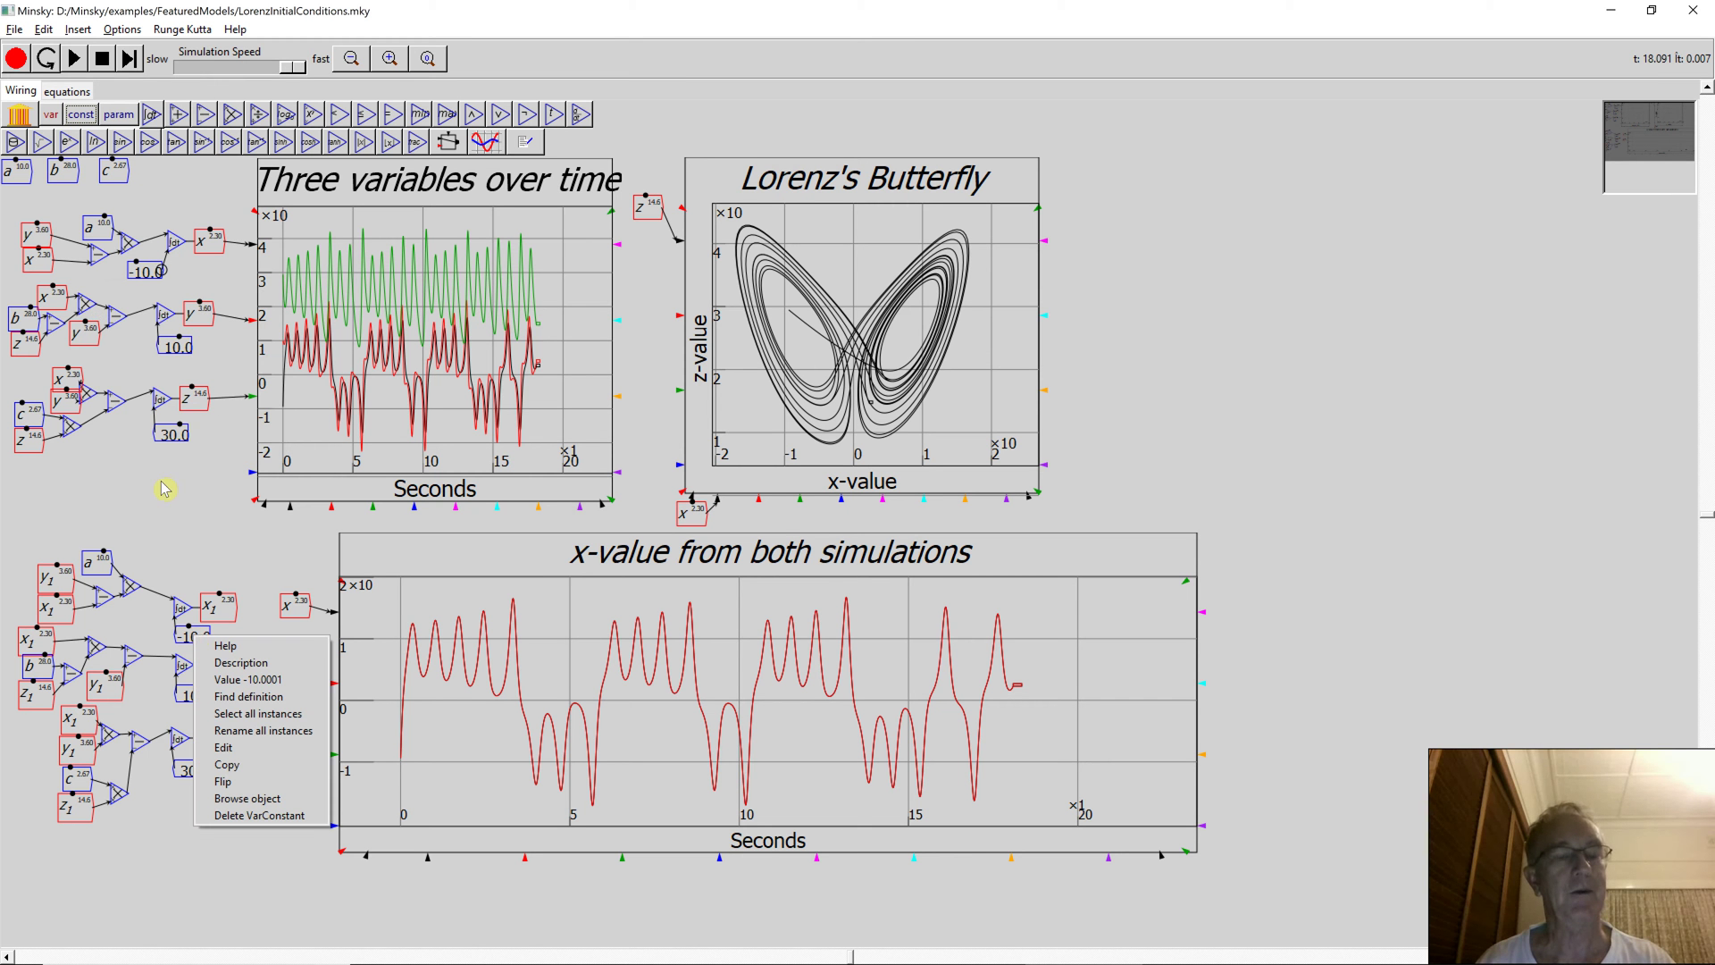
pyautogui.click(179, 518)
# Reset the LorenzInitialConditions simulation to t=0 and rerun it so the x-value traces diverge.
pyautogui.click(47, 58)
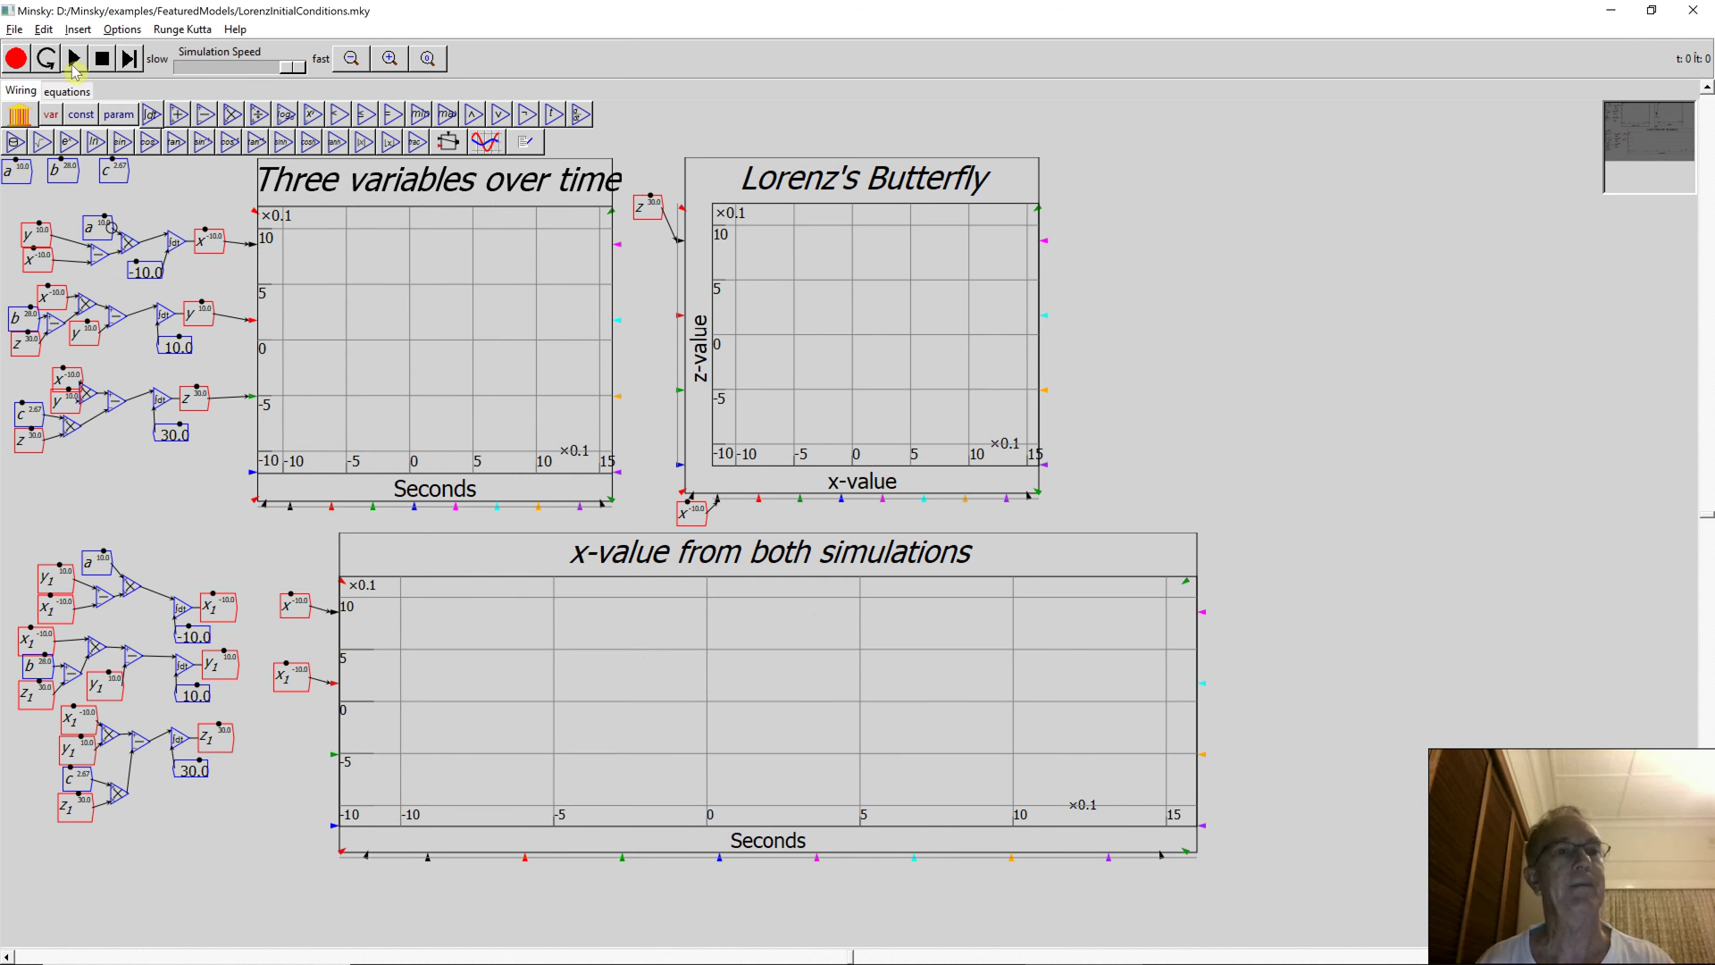
pyautogui.click(74, 58)
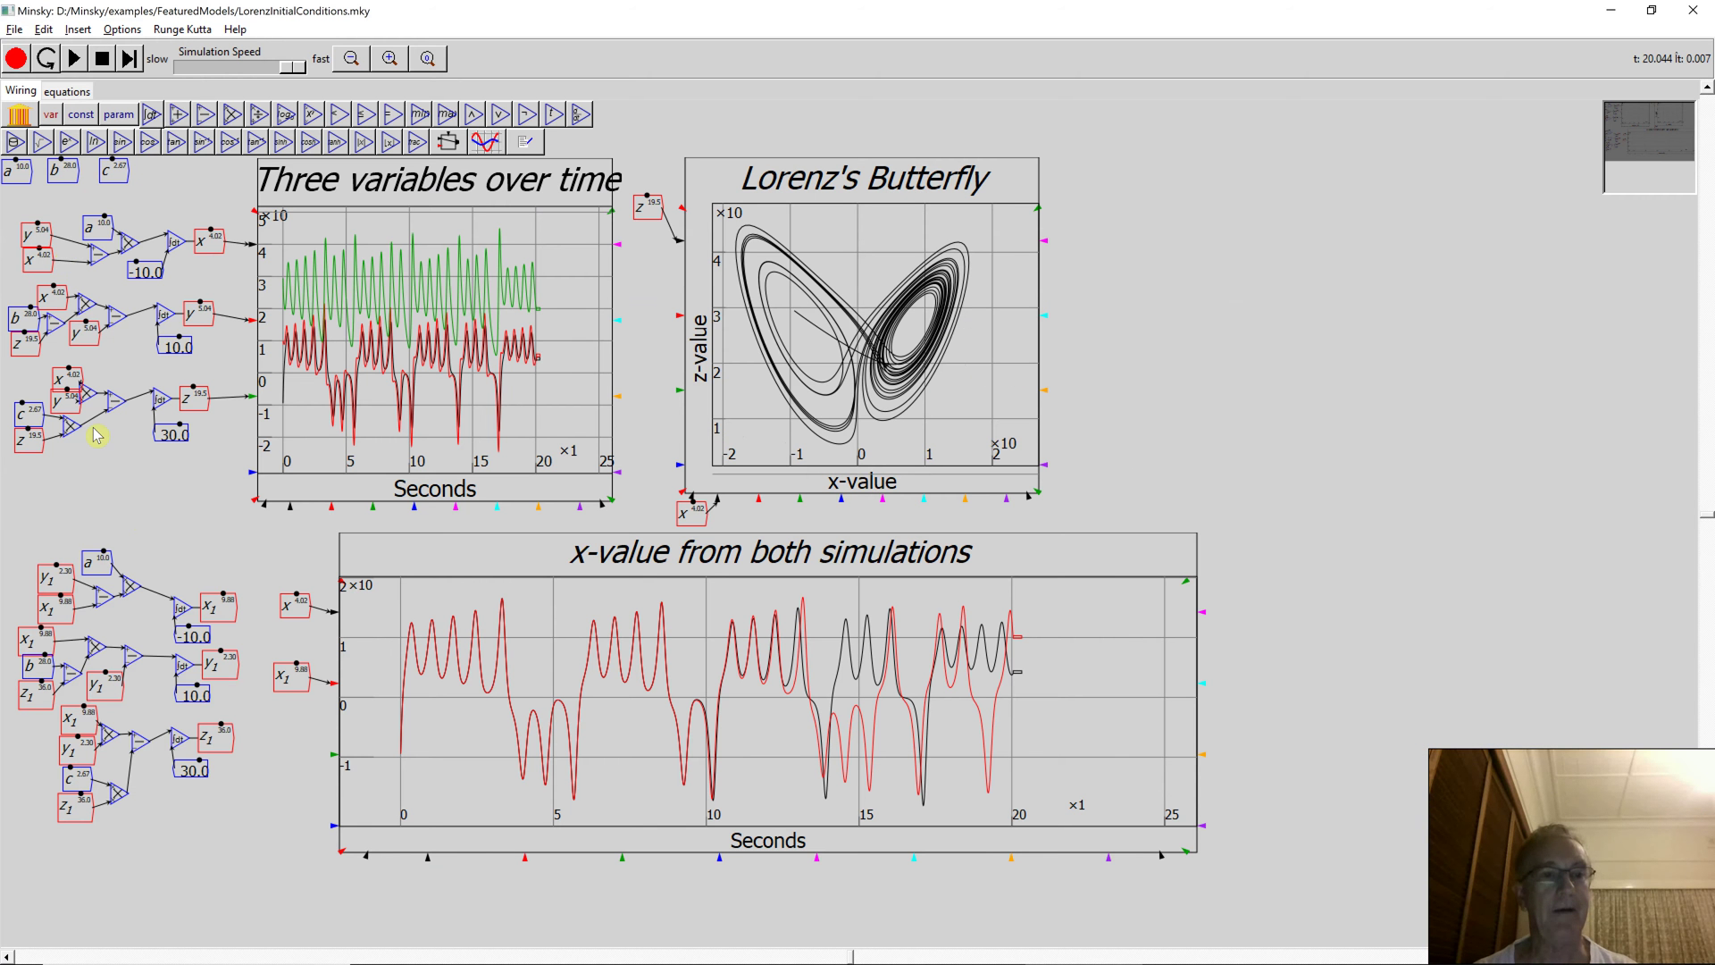
# Load DoublePendulum.mky from the FeaturedModels folder through File > Open.
pyautogui.click(15, 28)
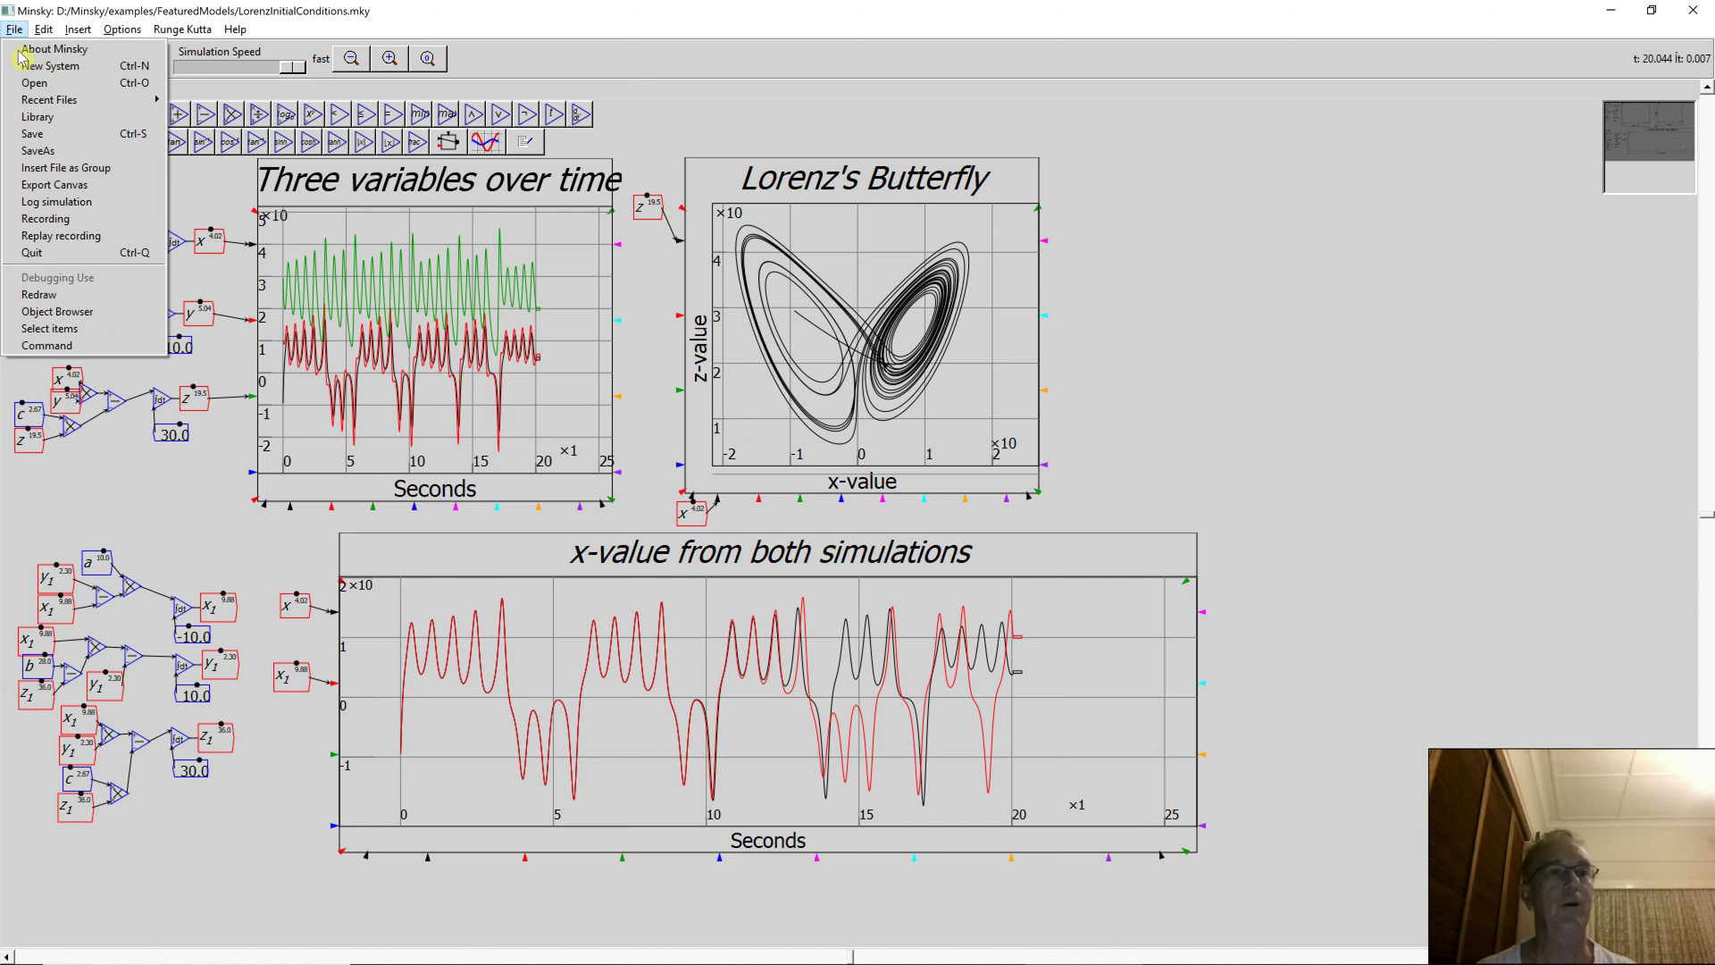
pyautogui.click(34, 83)
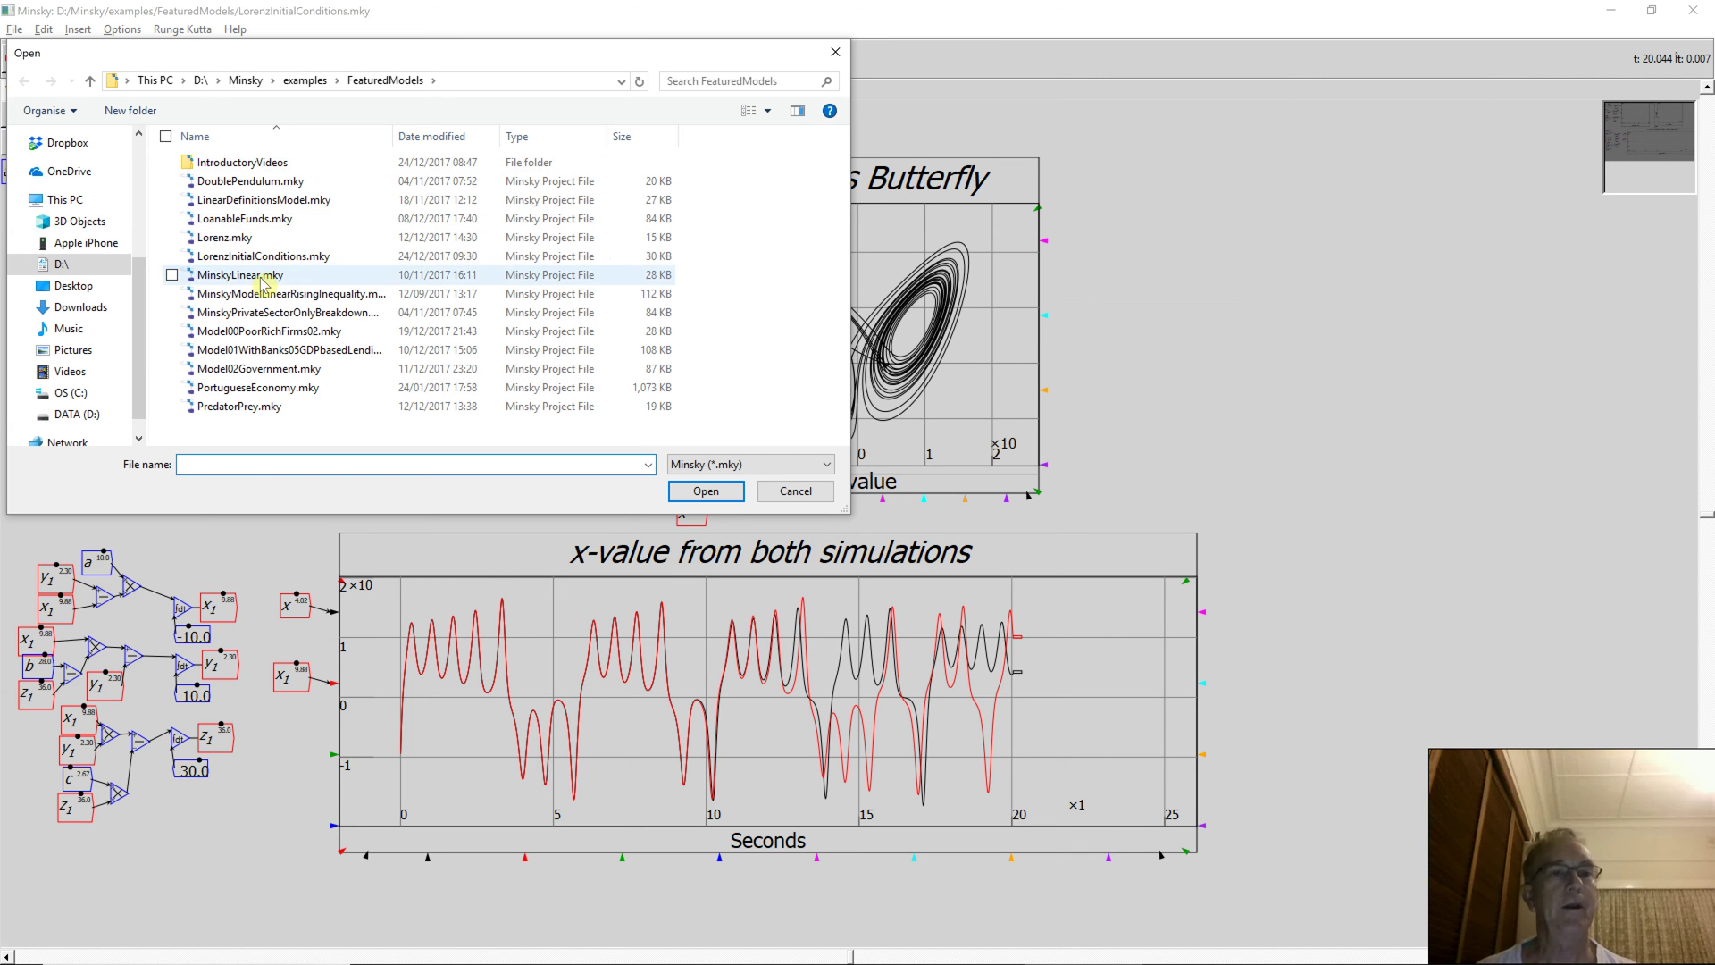
pyautogui.doubleClick(226, 163)
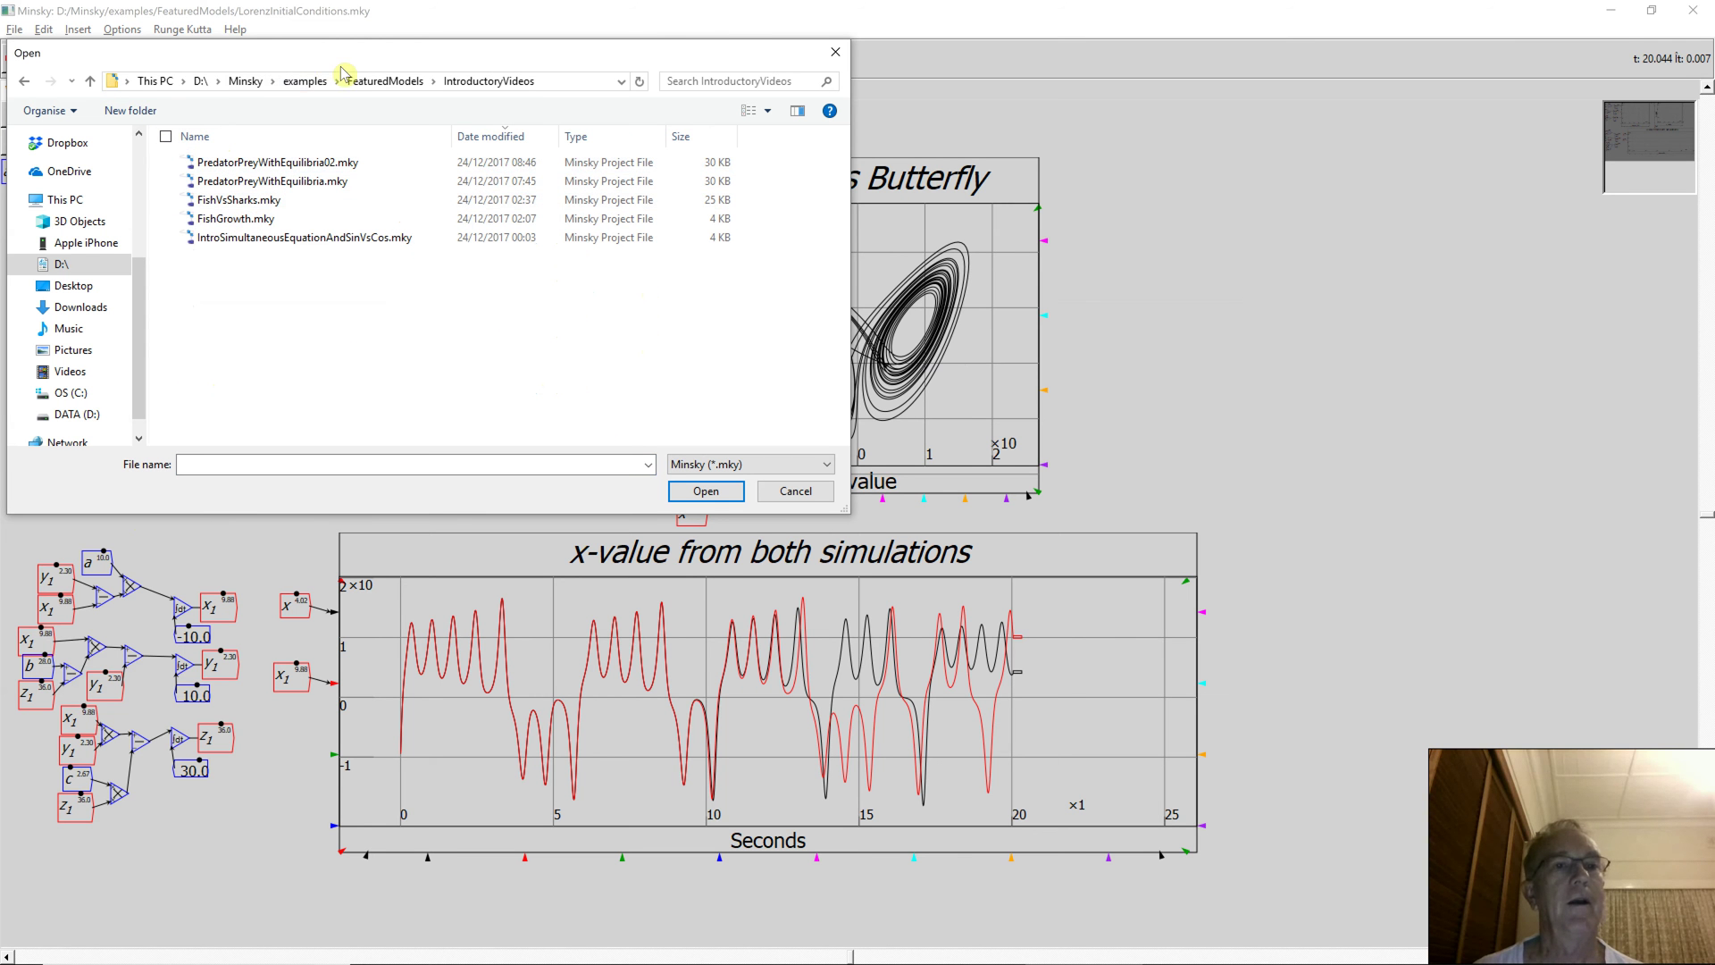
pyautogui.click(368, 80)
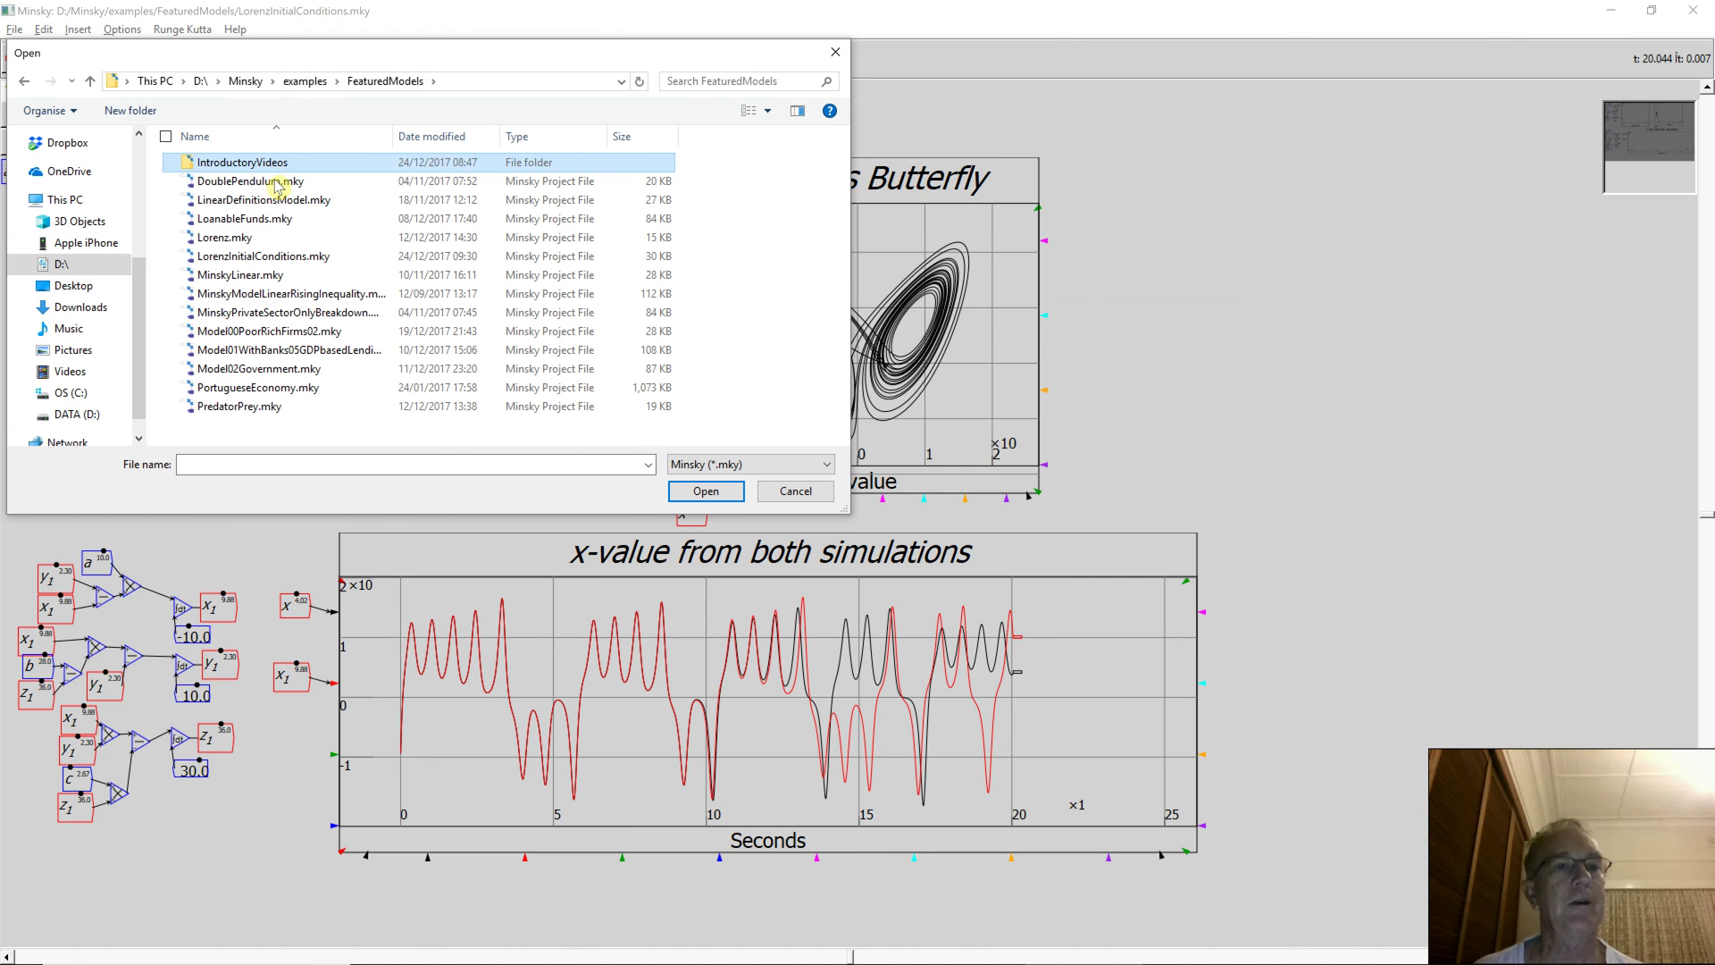
pyautogui.doubleClick(268, 181)
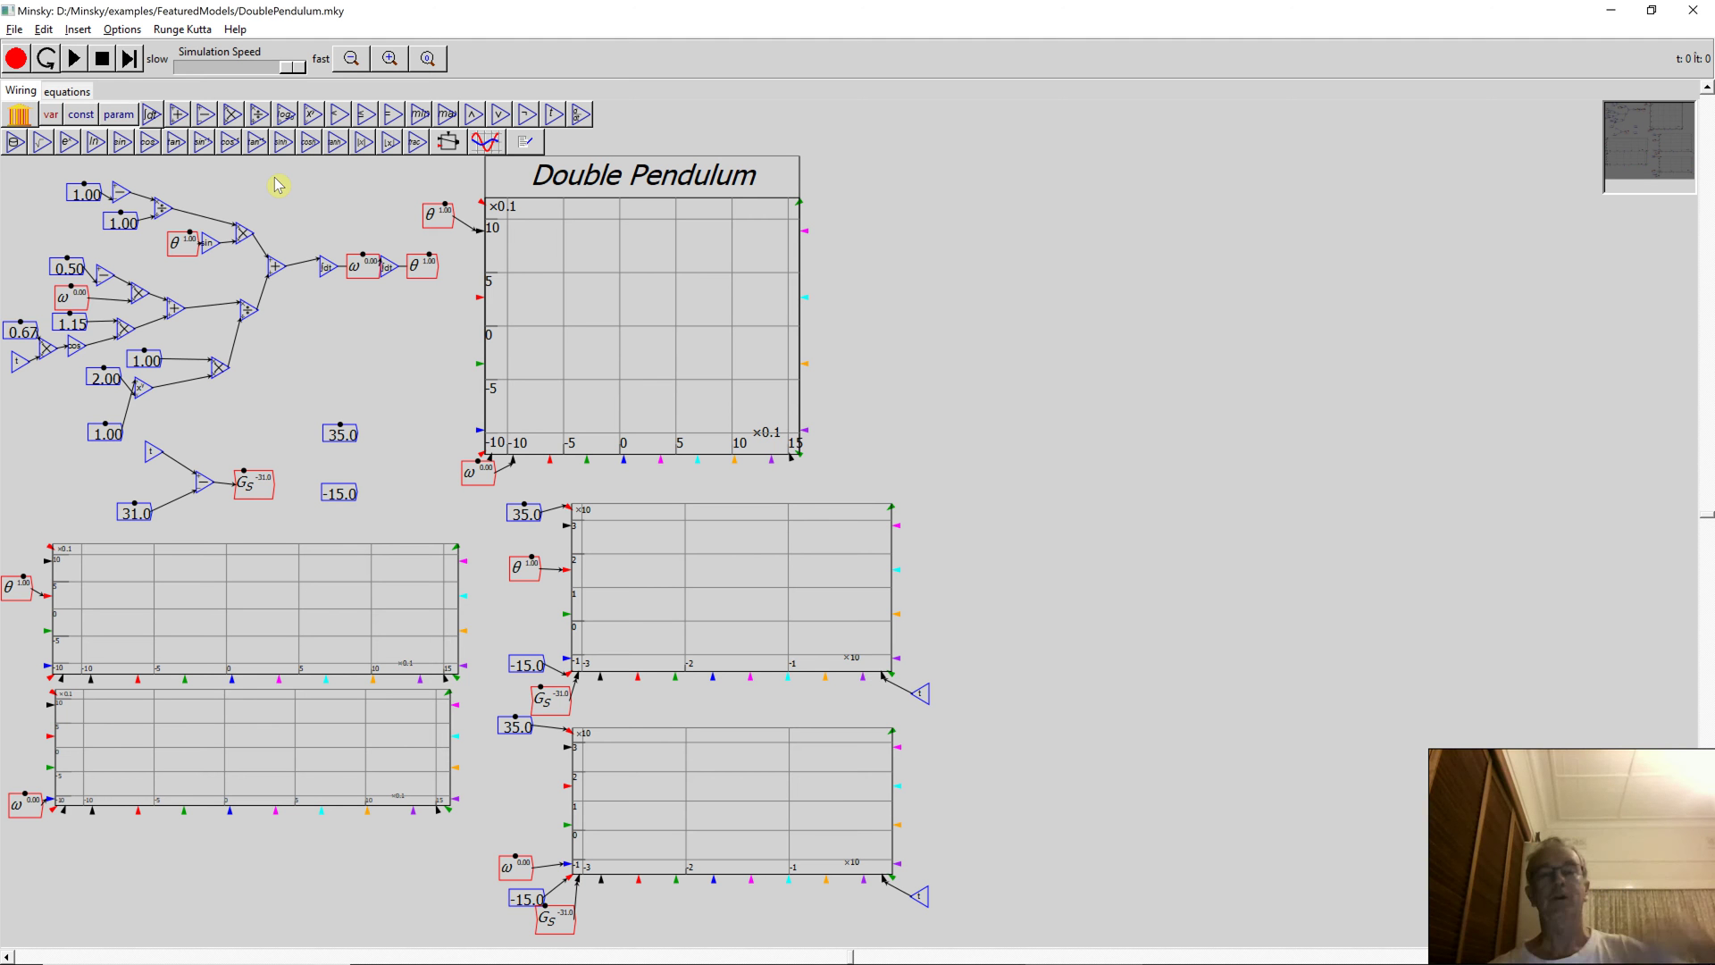
pyautogui.click(64, 92)
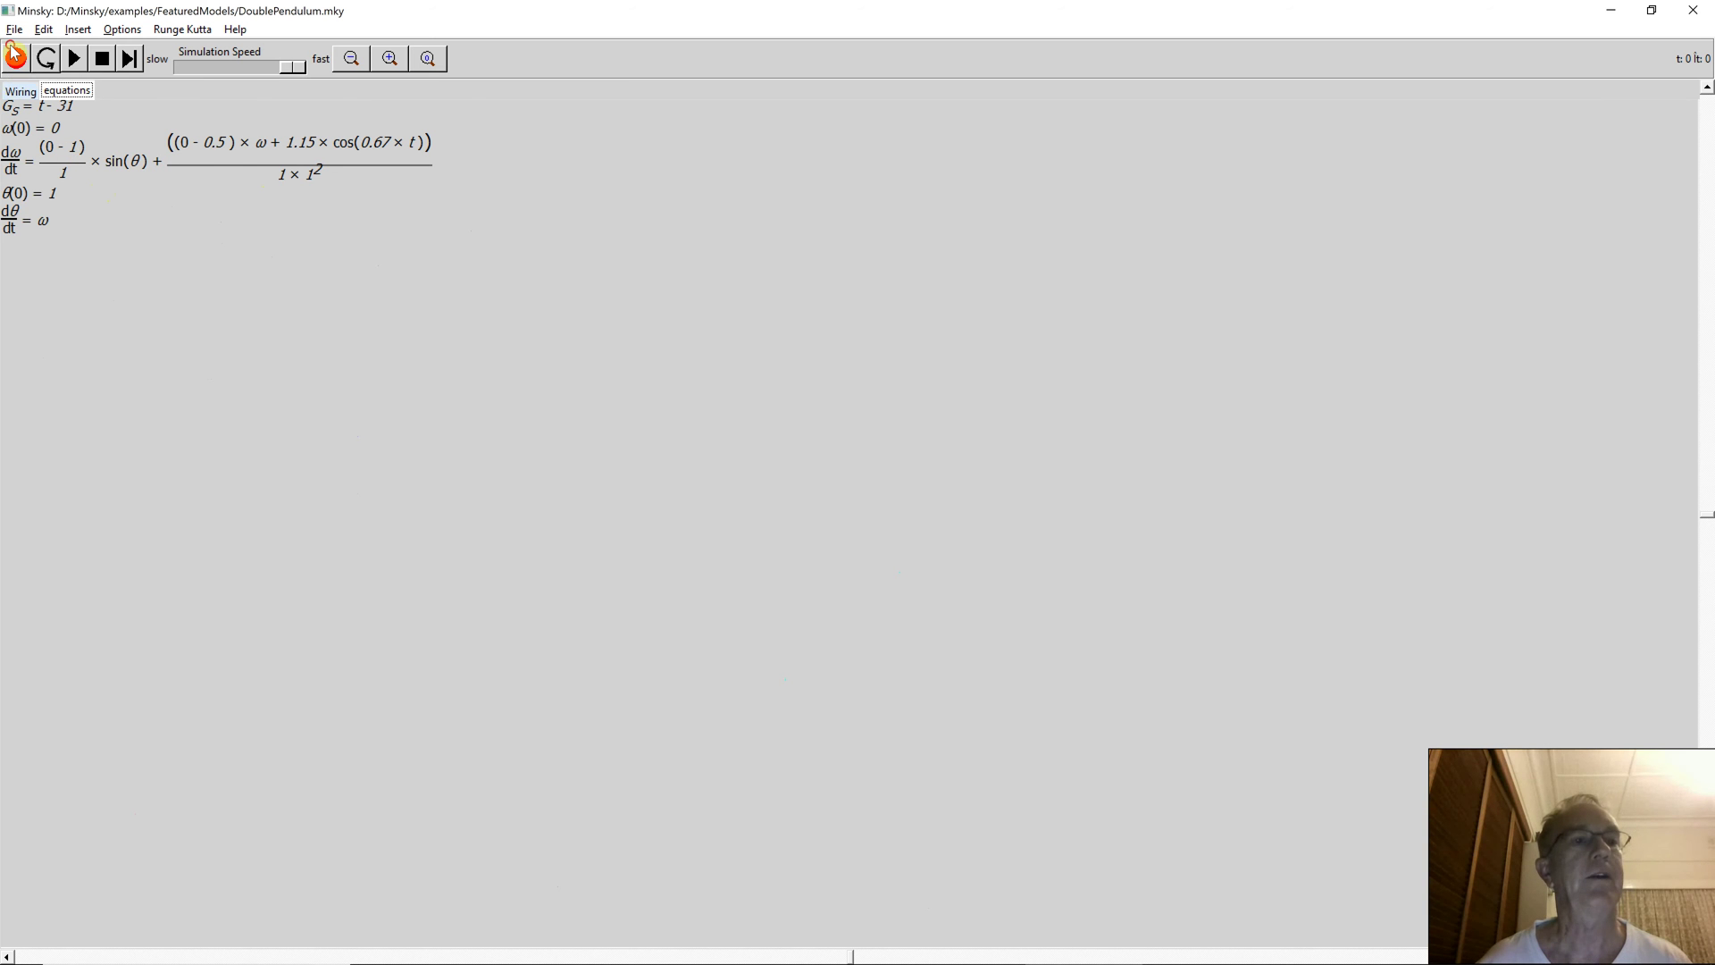
pyautogui.click(20, 91)
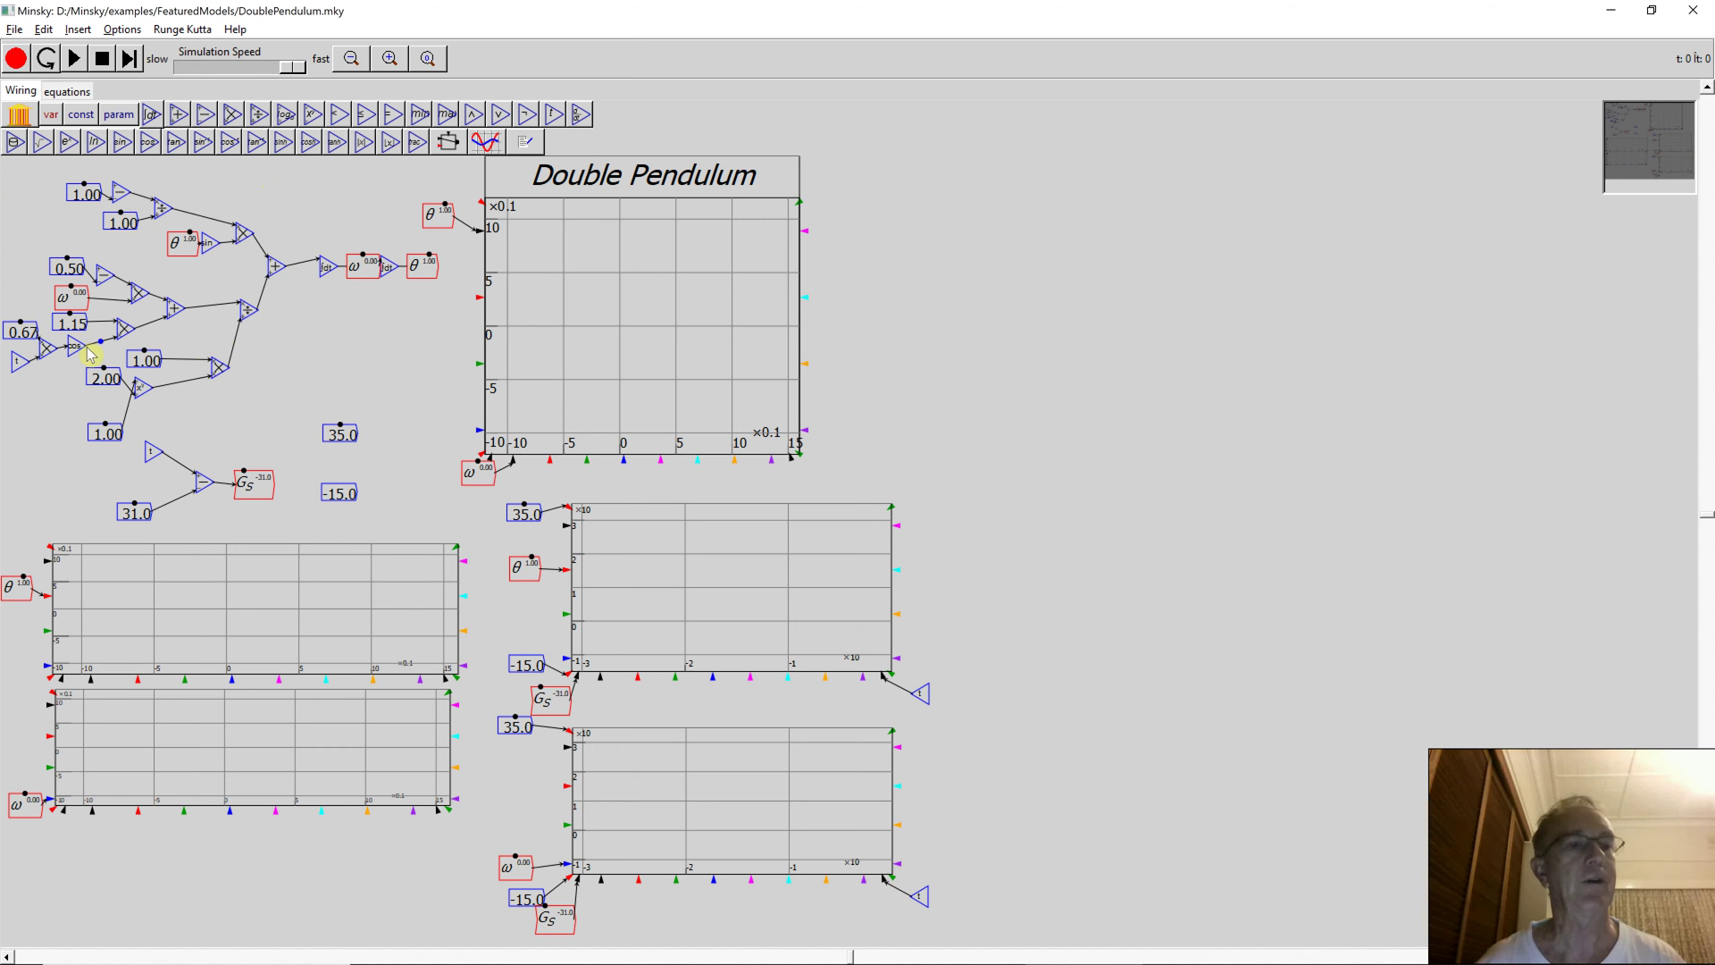
pyautogui.click(54, 93)
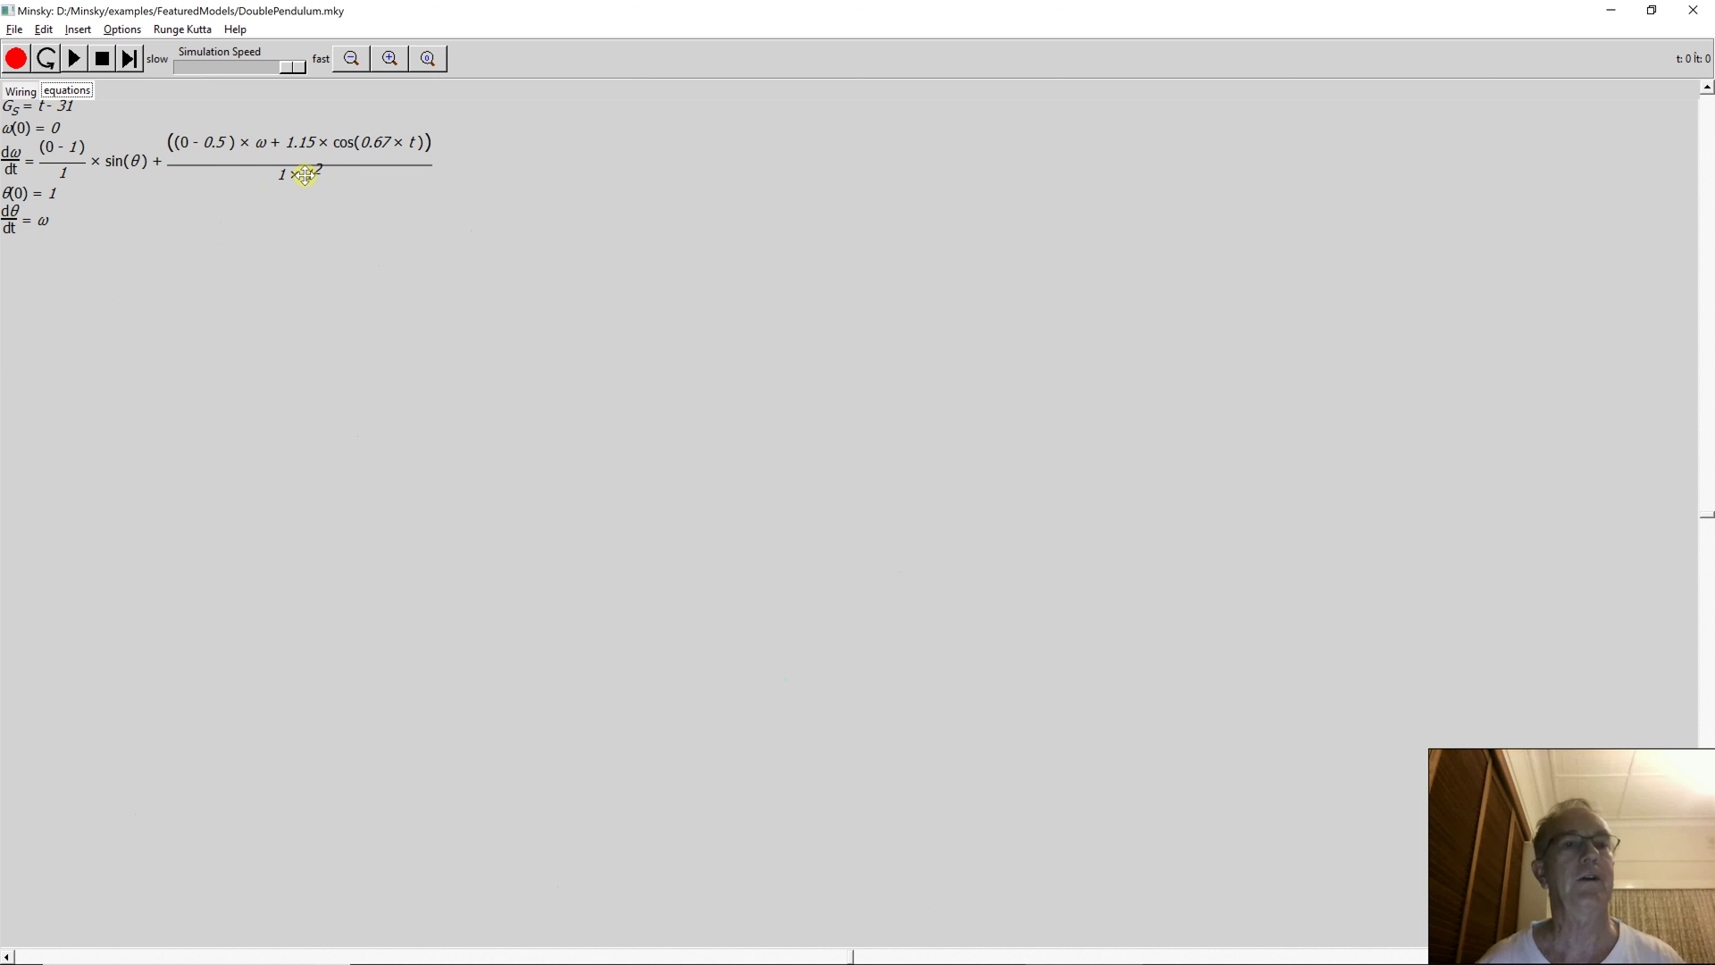
pyautogui.click(22, 91)
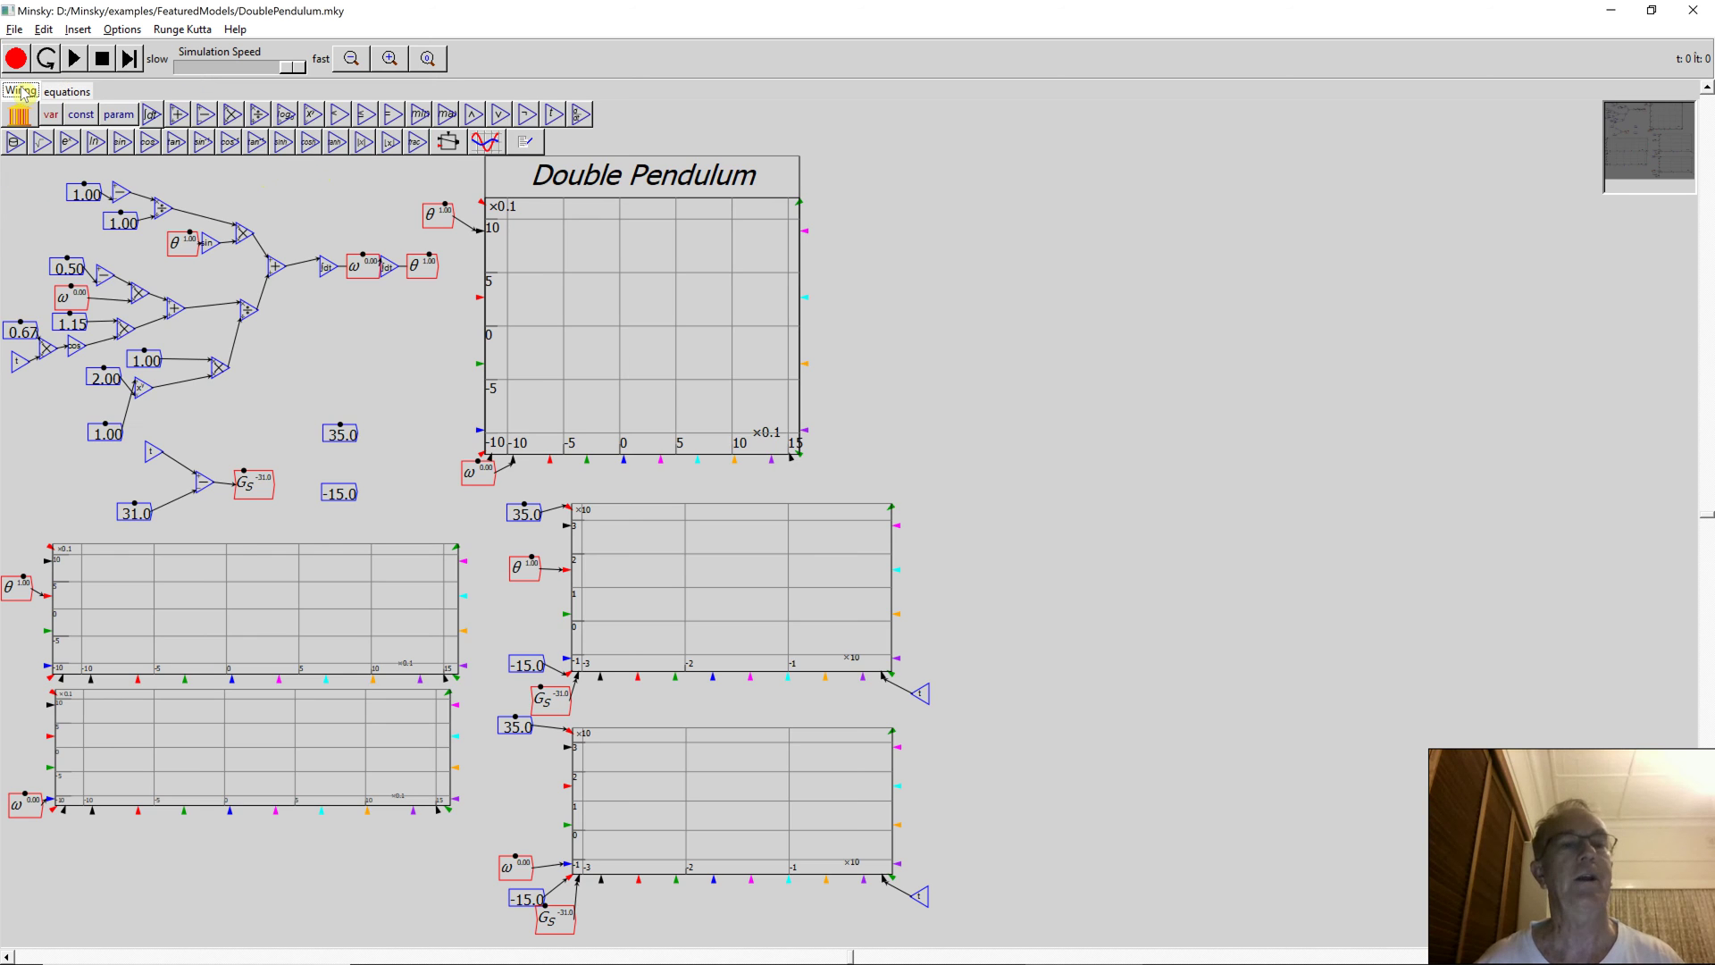
# Run the DoublePendulum simulation and display its θ and ω equations.
pyautogui.click(72, 59)
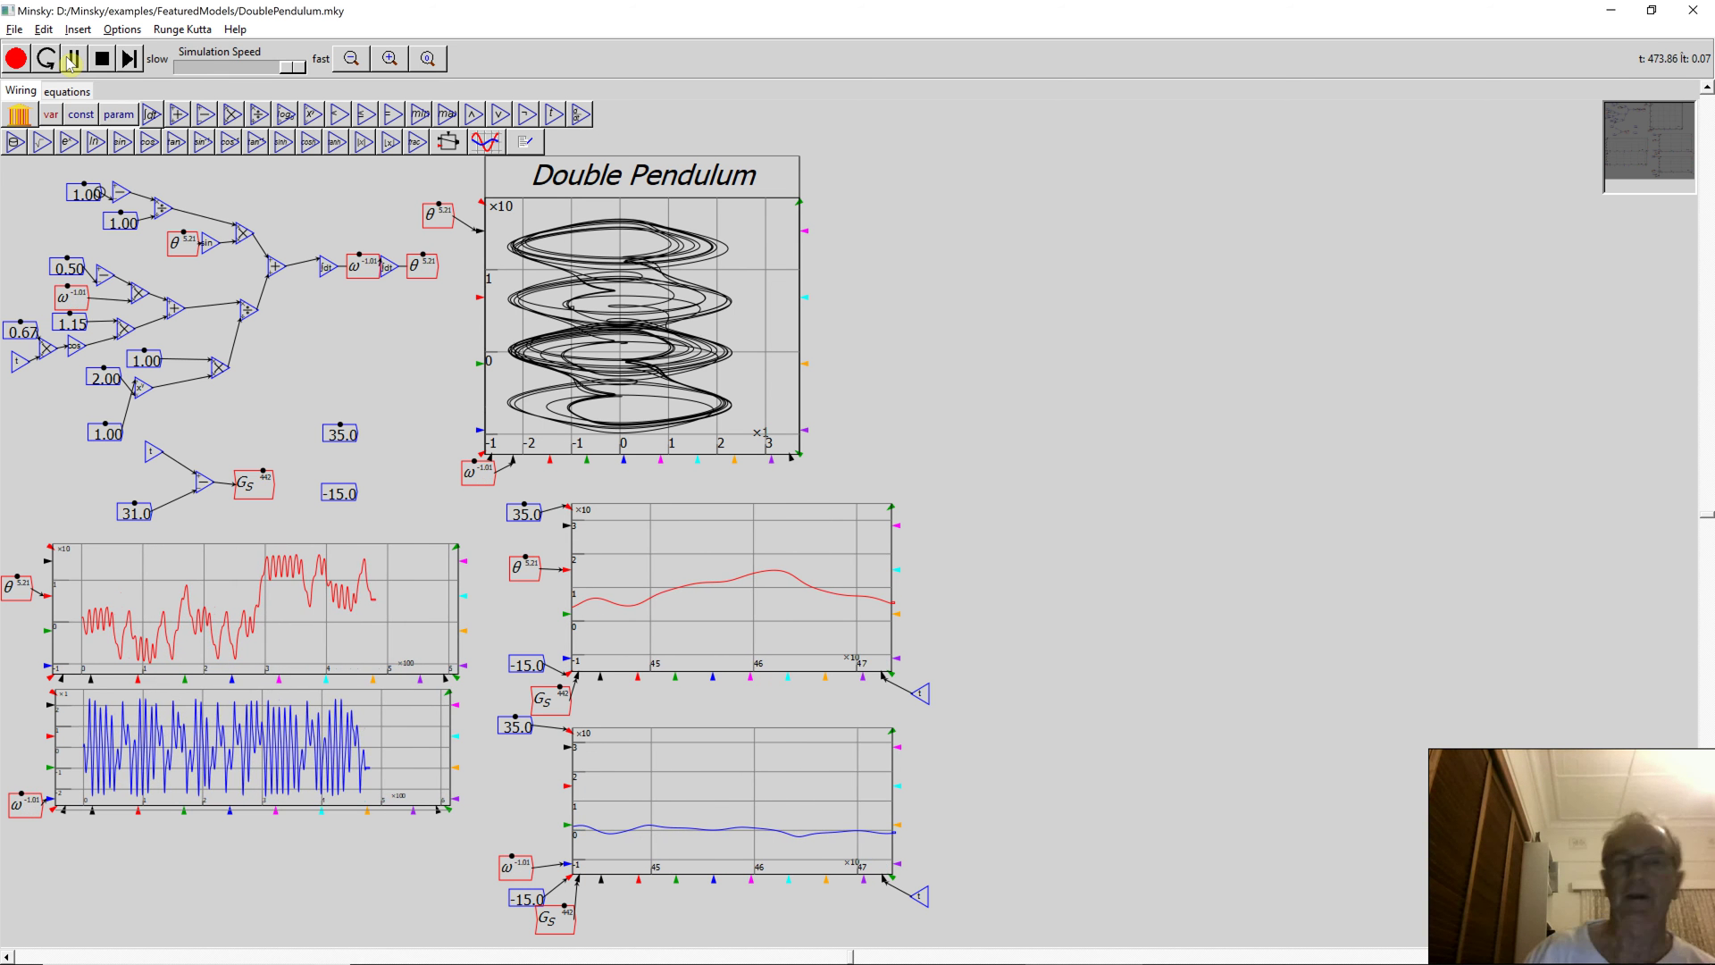
pyautogui.click(67, 90)
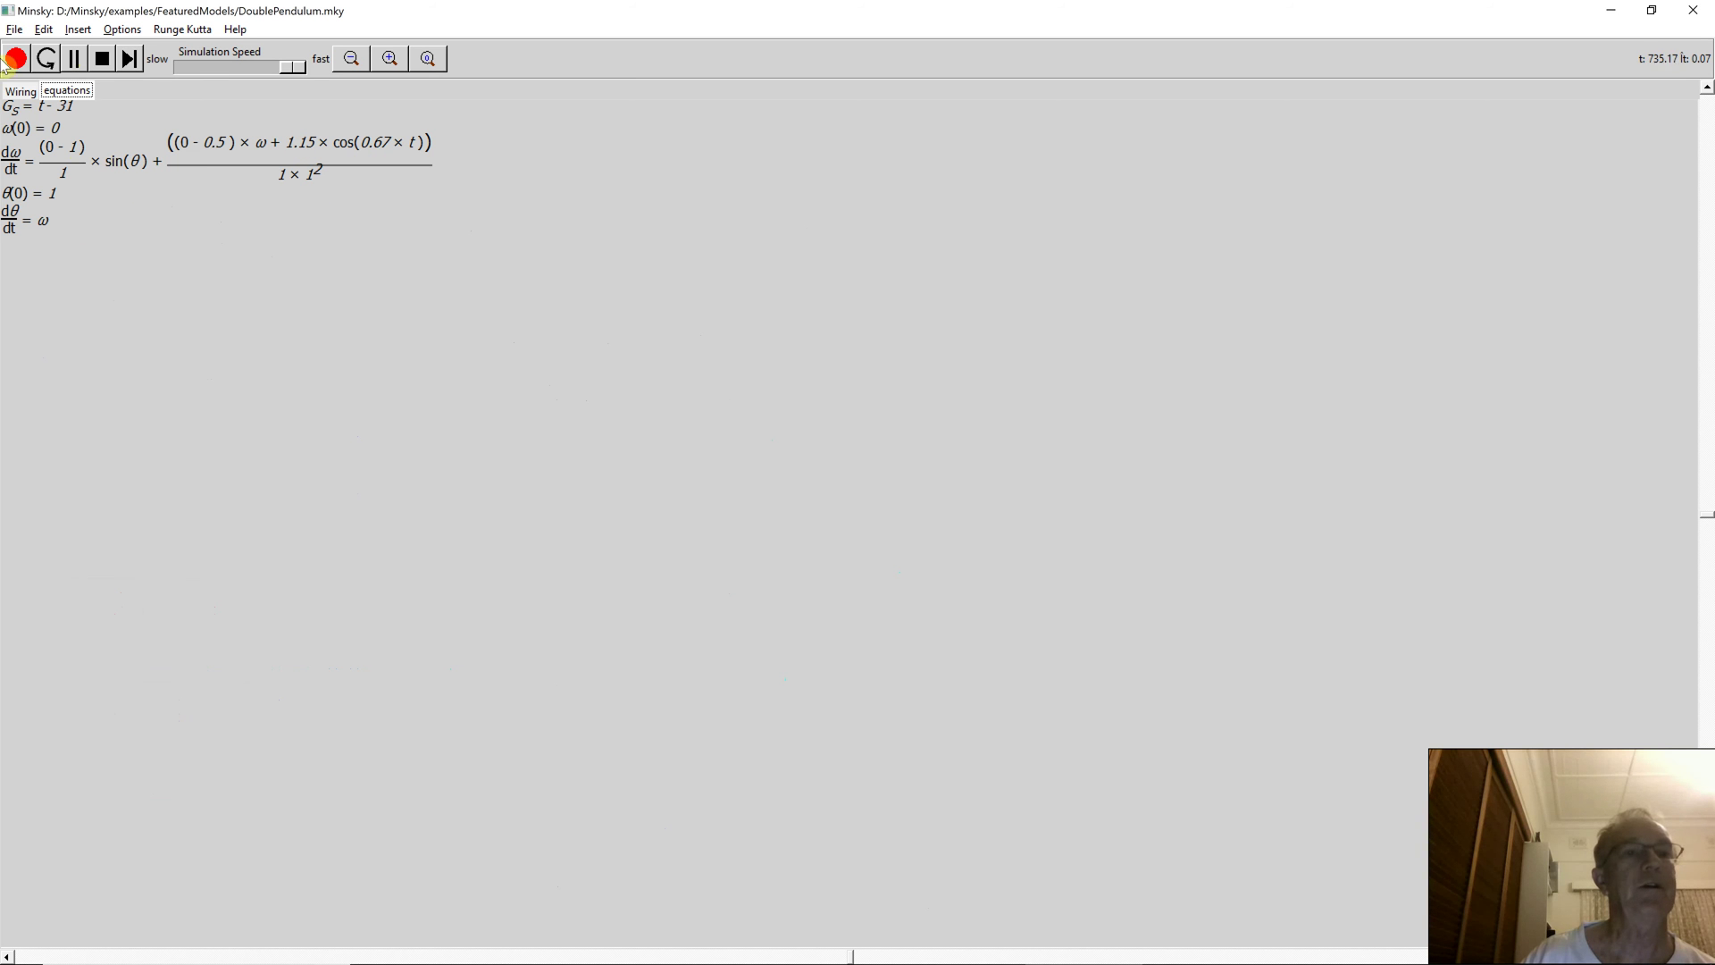
# Back on the wiring diagram, pause, resume and rerun the simulation, then reset it to t=0.
pyautogui.click(20, 91)
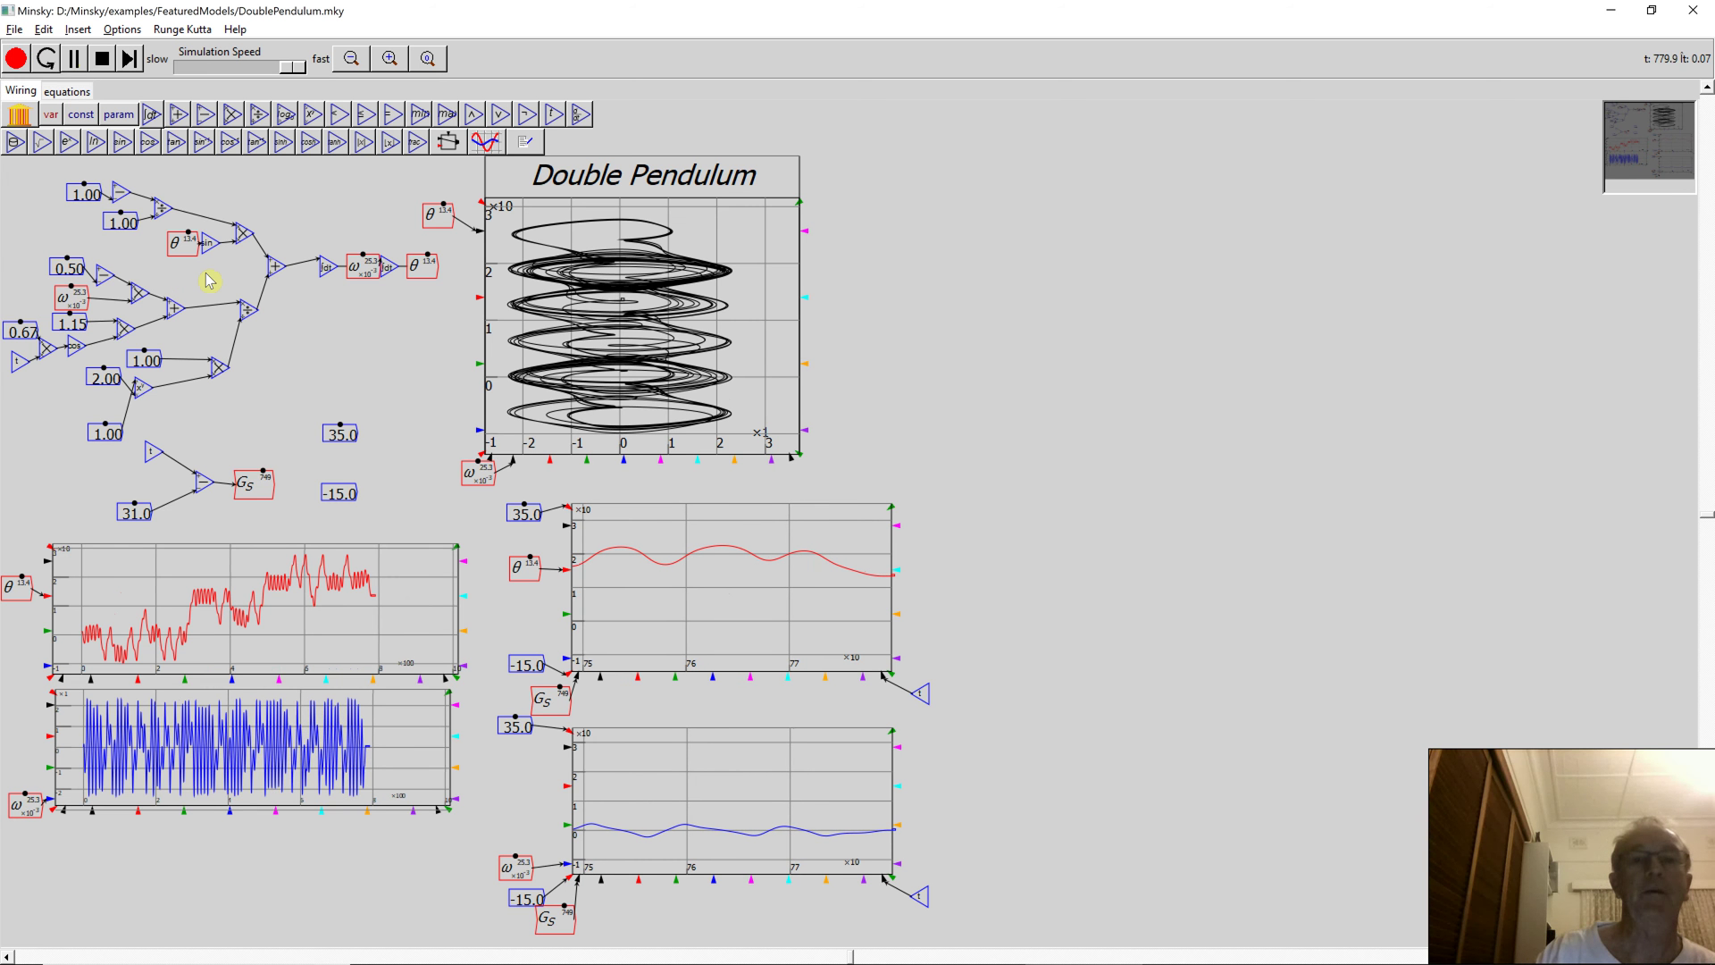
pyautogui.click(104, 58)
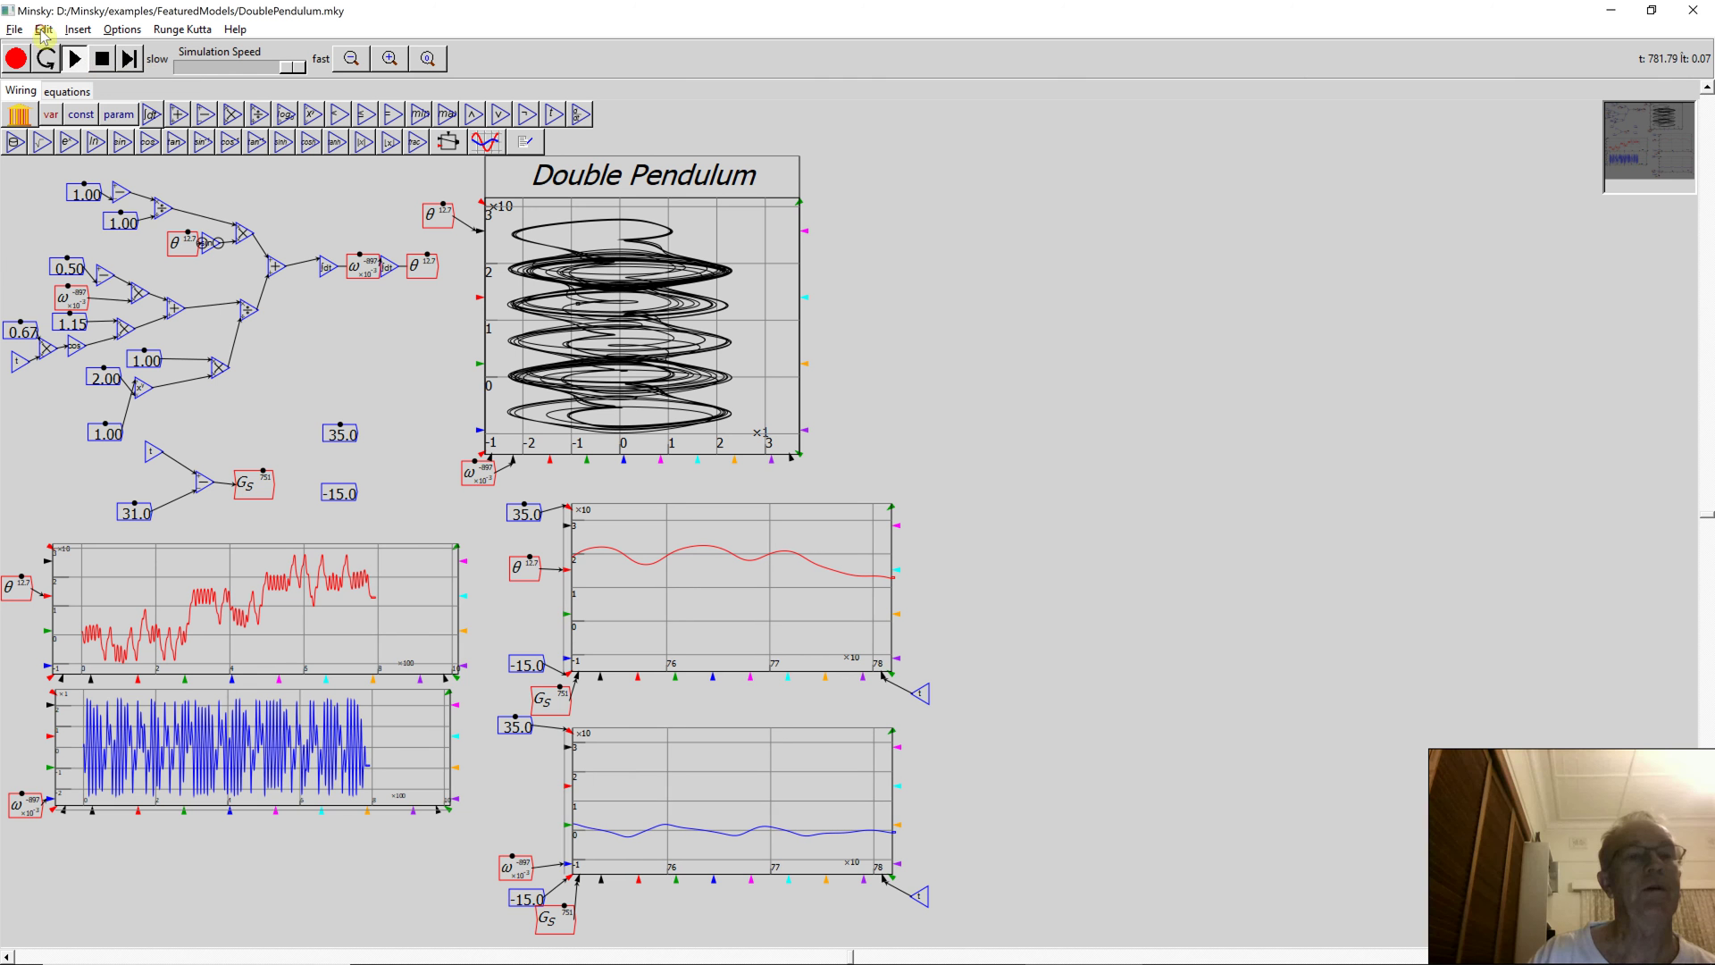
pyautogui.click(76, 58)
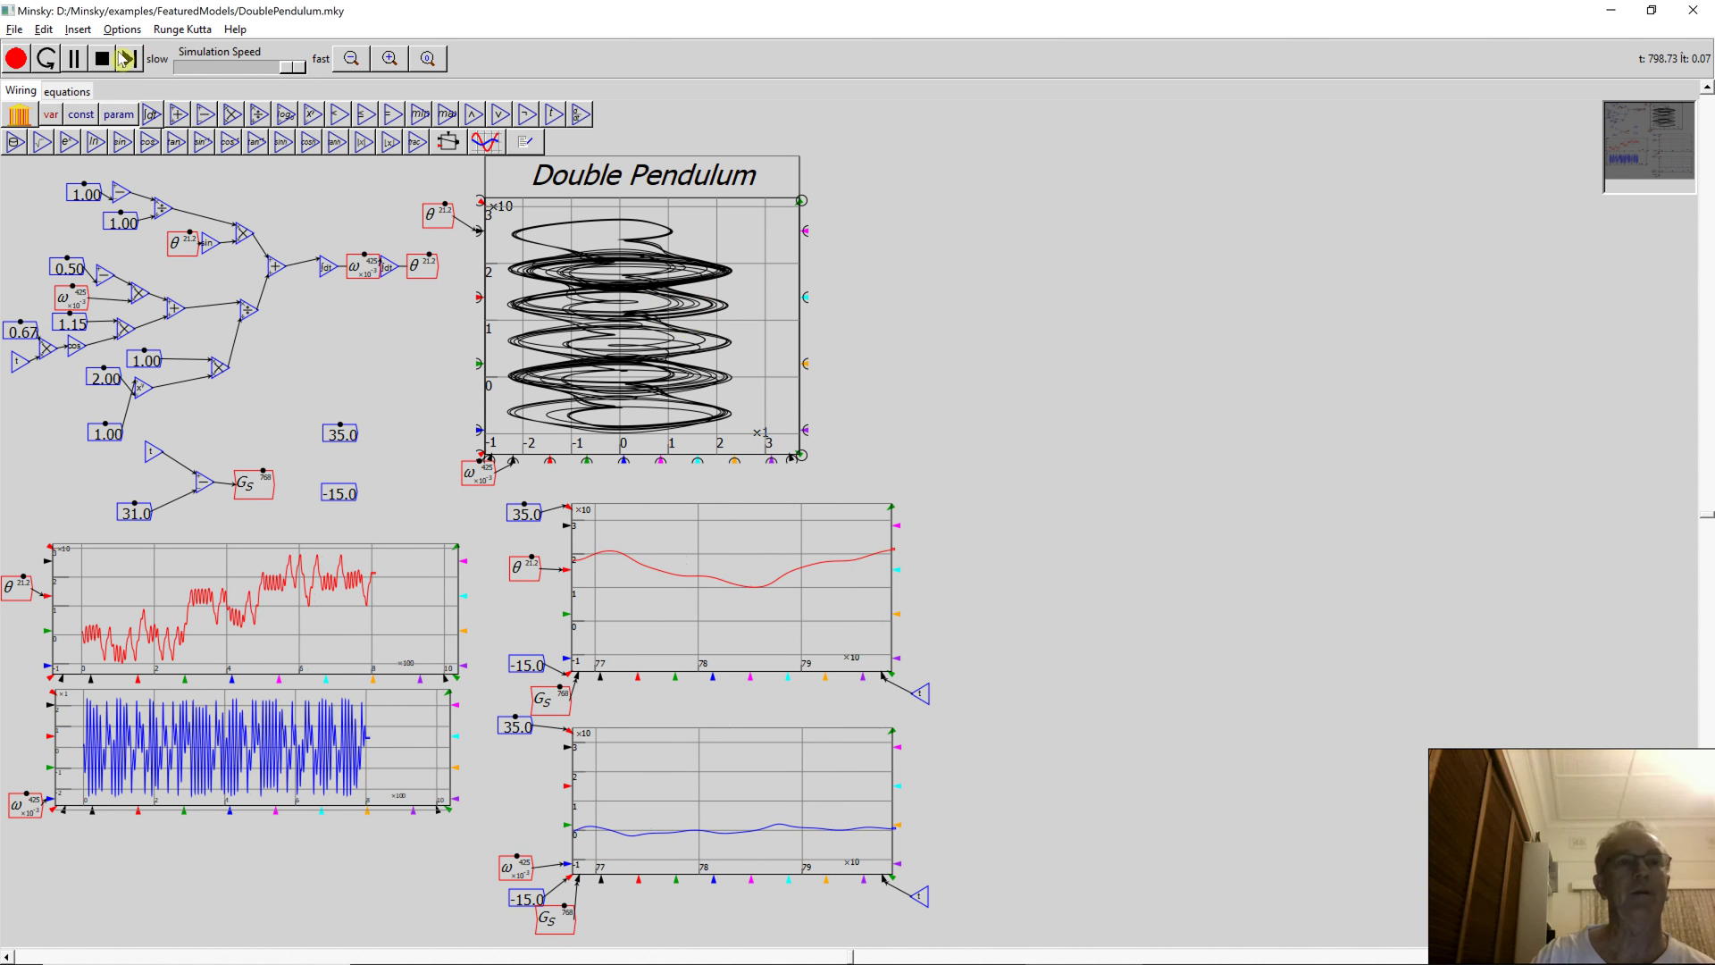
pyautogui.click(75, 59)
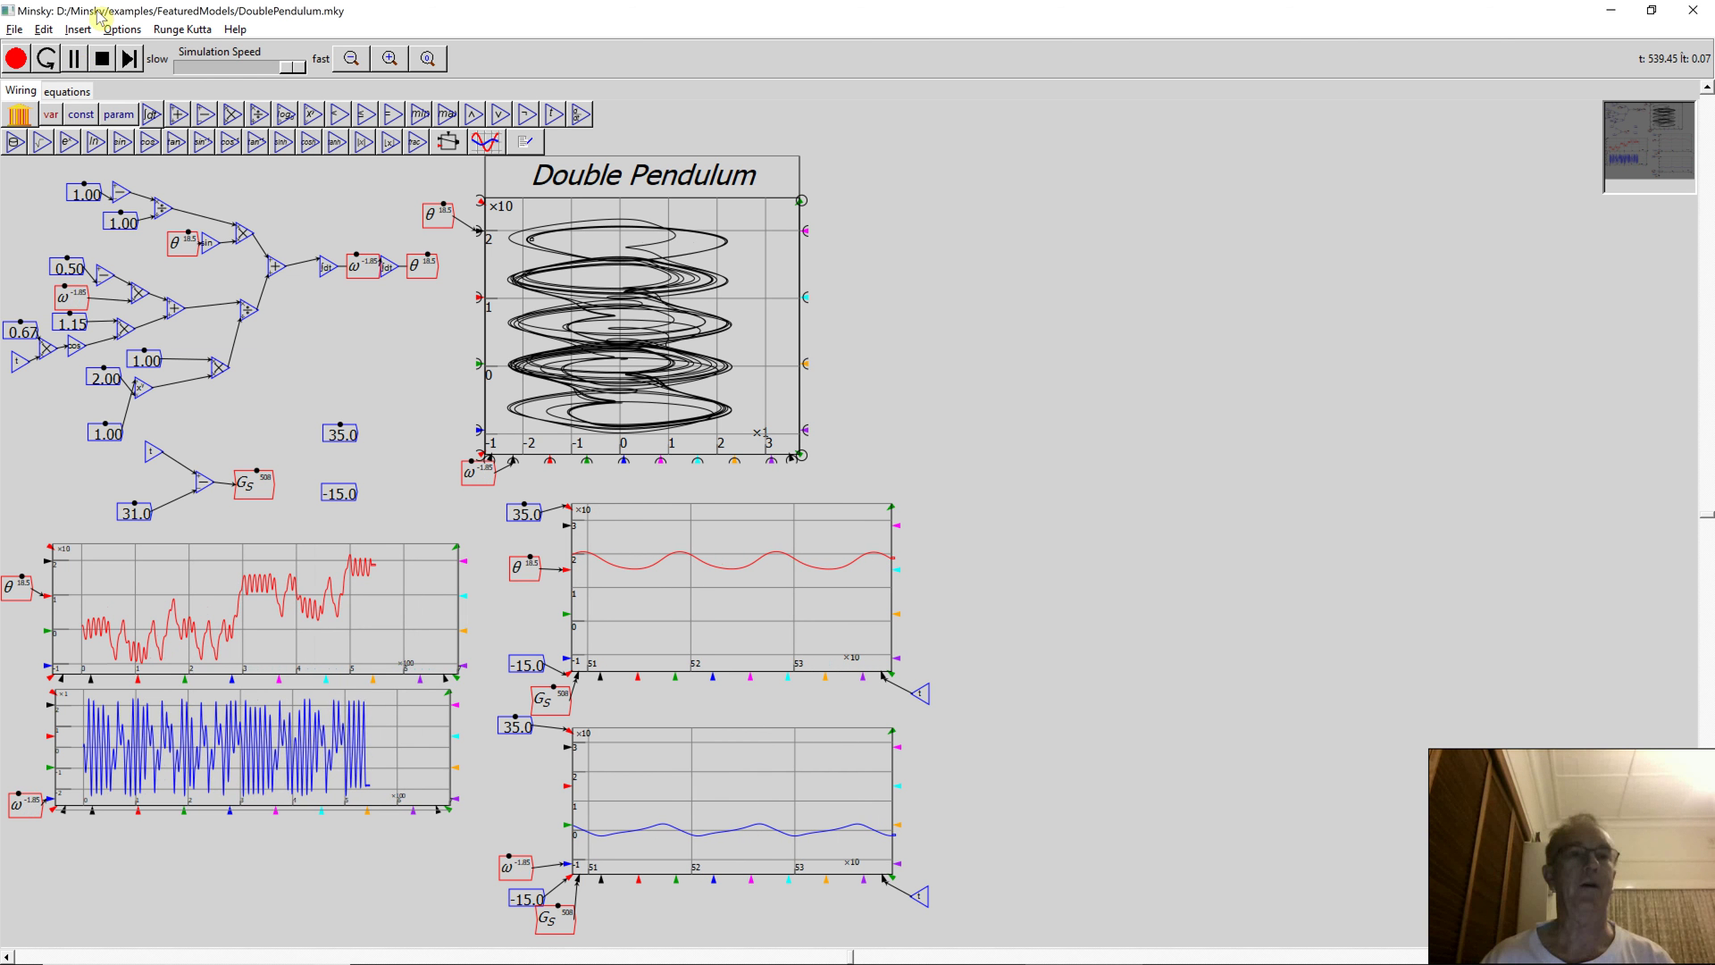
pyautogui.click(101, 59)
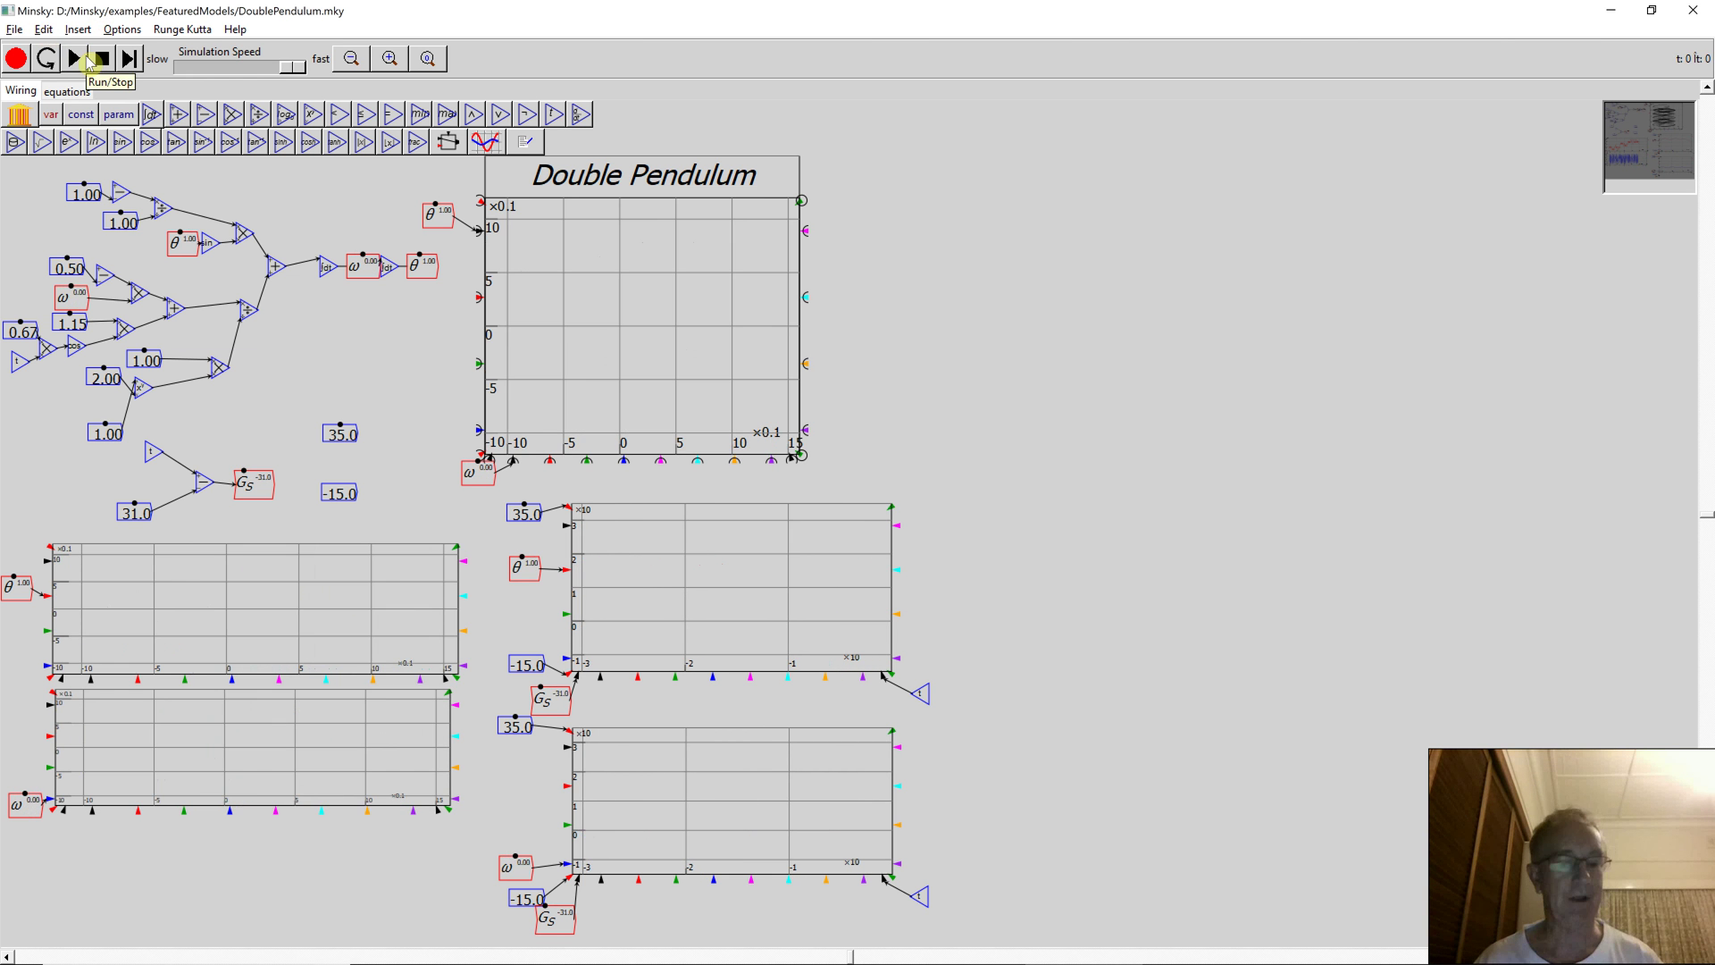
# Switch to File Explorer and navigate to D:\Minsky\examples\FeaturedModels via IntroductoryVideos.
pyautogui.hotkey('alt', 'Tab')
pyautogui.hotkey('alt', 'Tab')
pyautogui.hotkey('alt', 'Tab')
pyautogui.hotkey('alt', 'Tab')
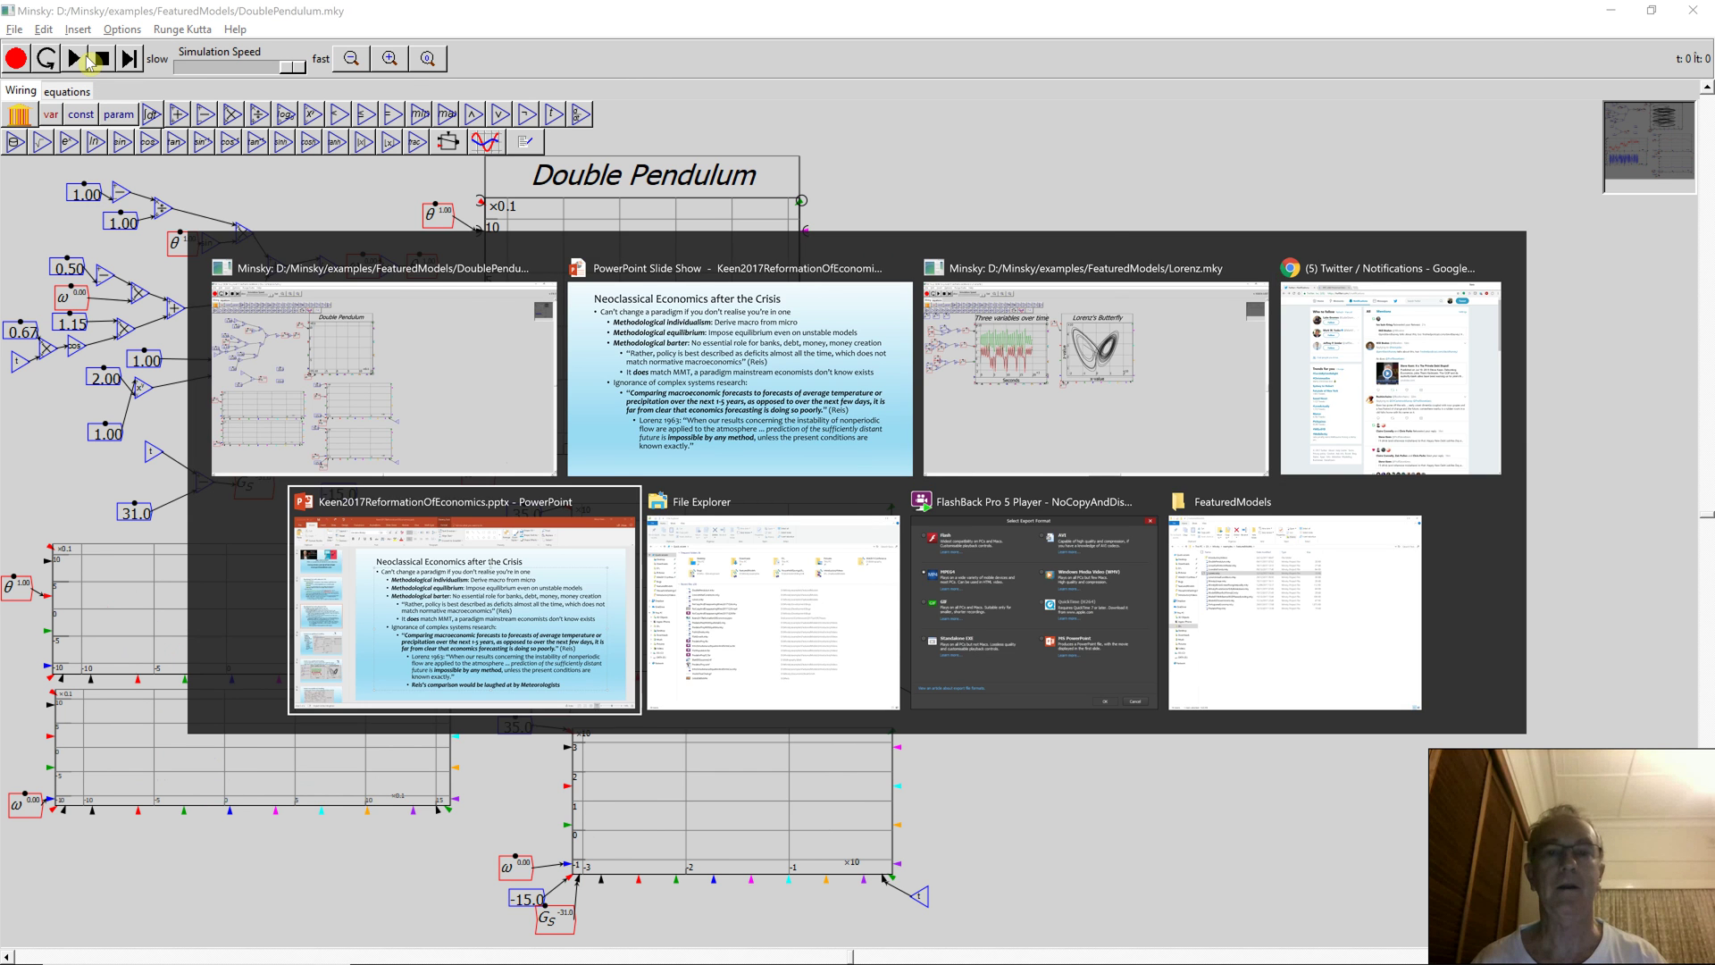
pyautogui.hotkey('alt', 'Tab')
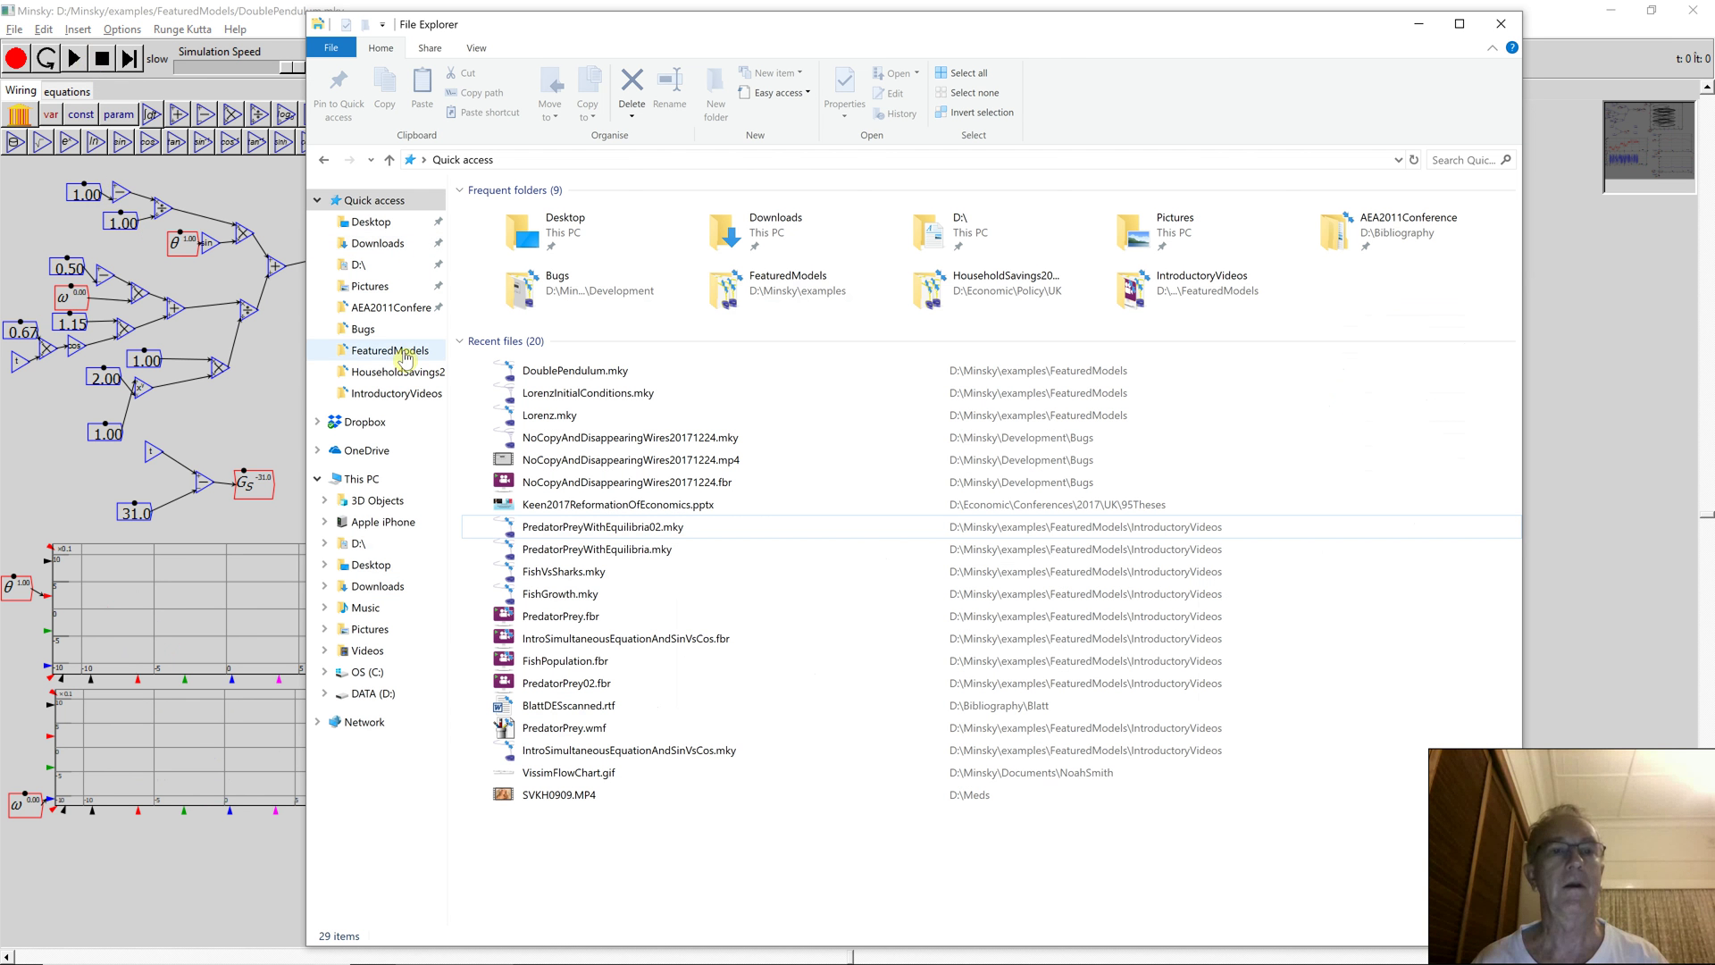
pyautogui.click(396, 393)
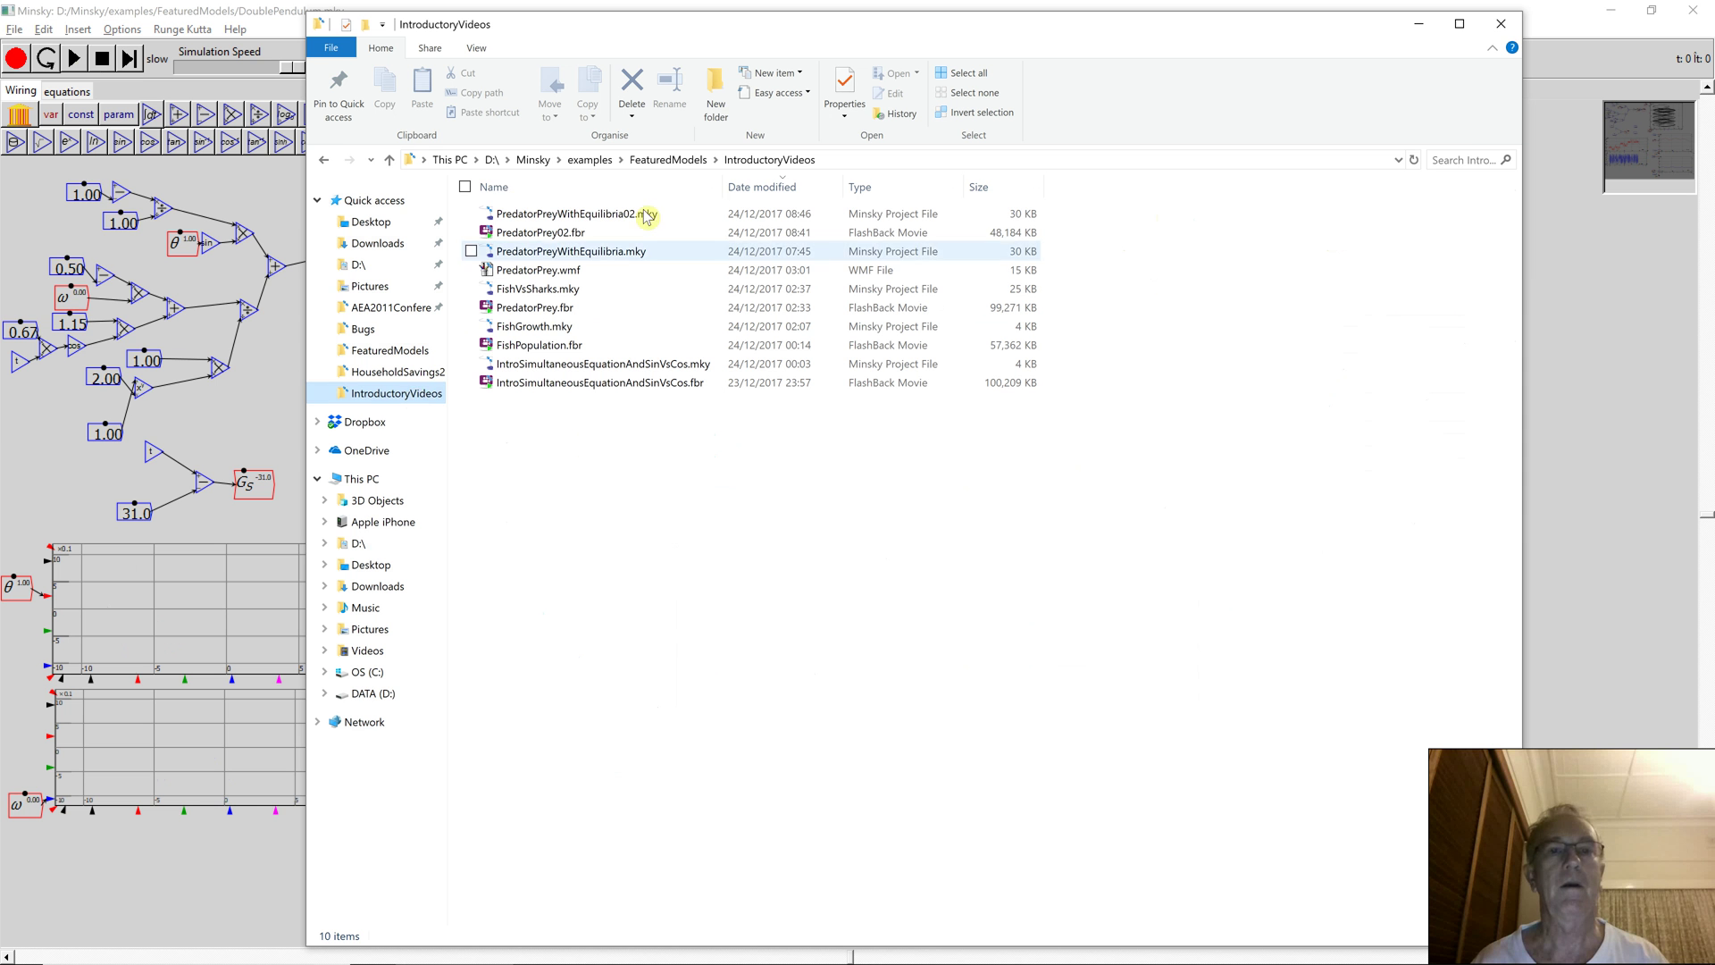
pyautogui.click(666, 161)
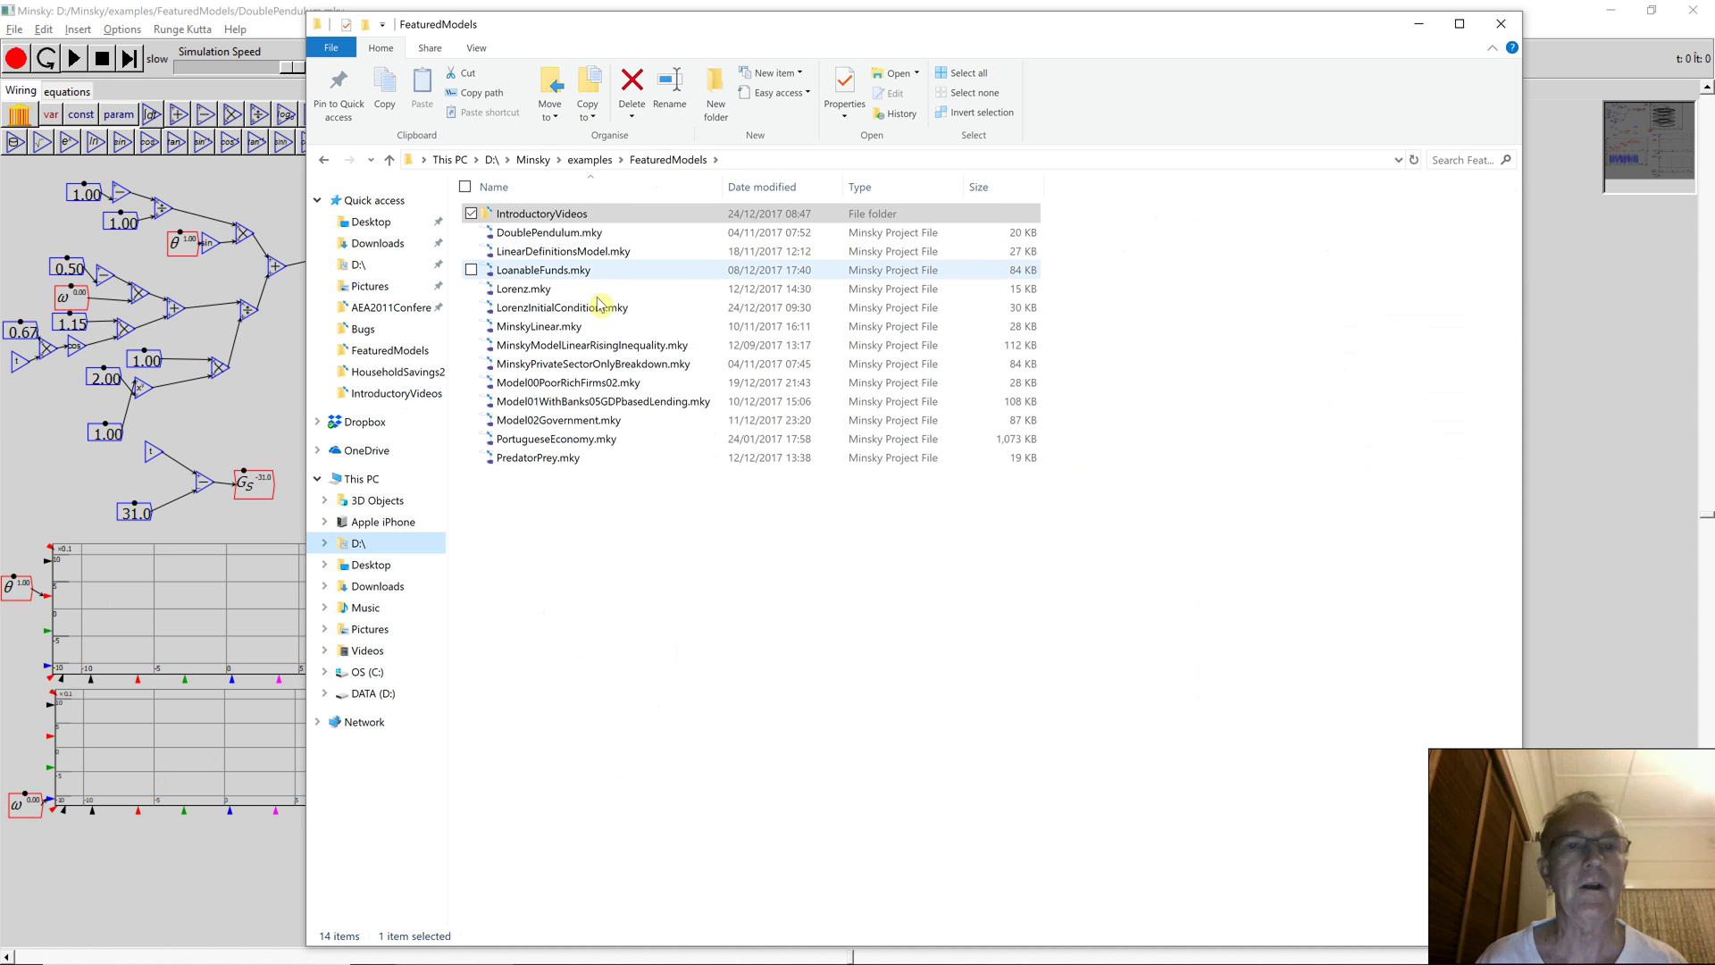